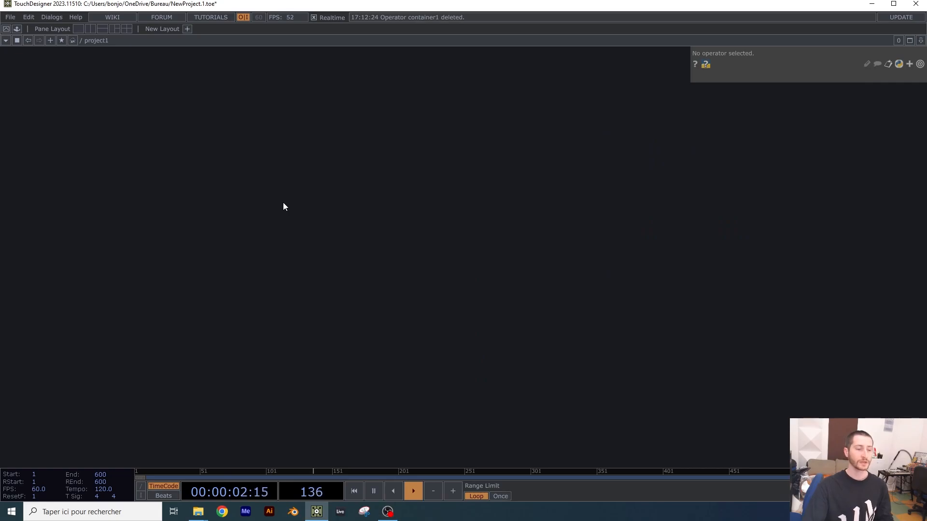
- Add a Container component to the empty project network
key(Tab)
key(Tab)
key(Tab)
key(Tab)
key(Tab)
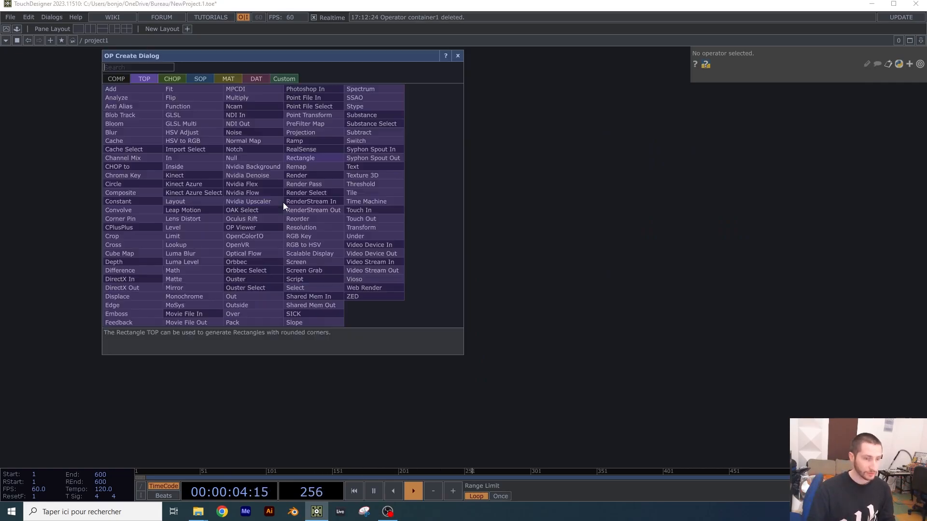
key(Tab)
key(Tab)
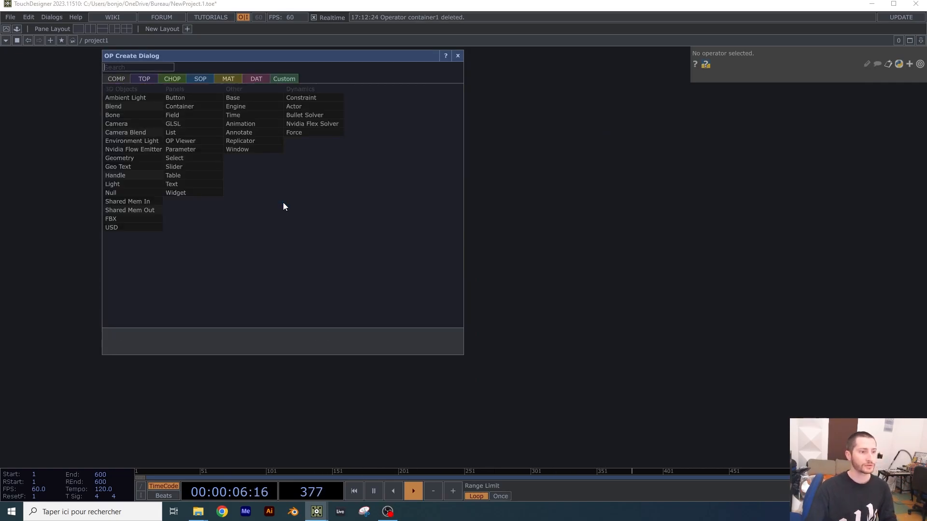
click(203, 109)
click(288, 236)
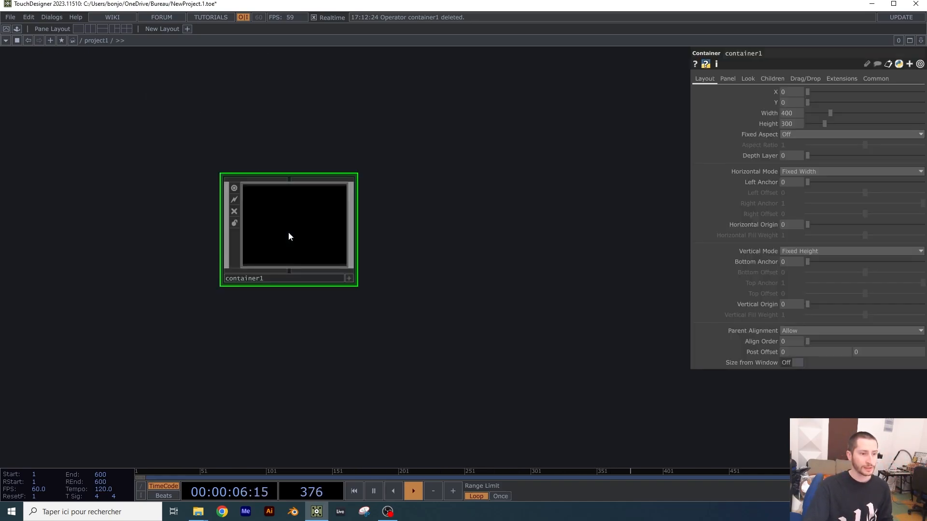
- Set the container's width to 300
scroll(289, 213, up, 3)
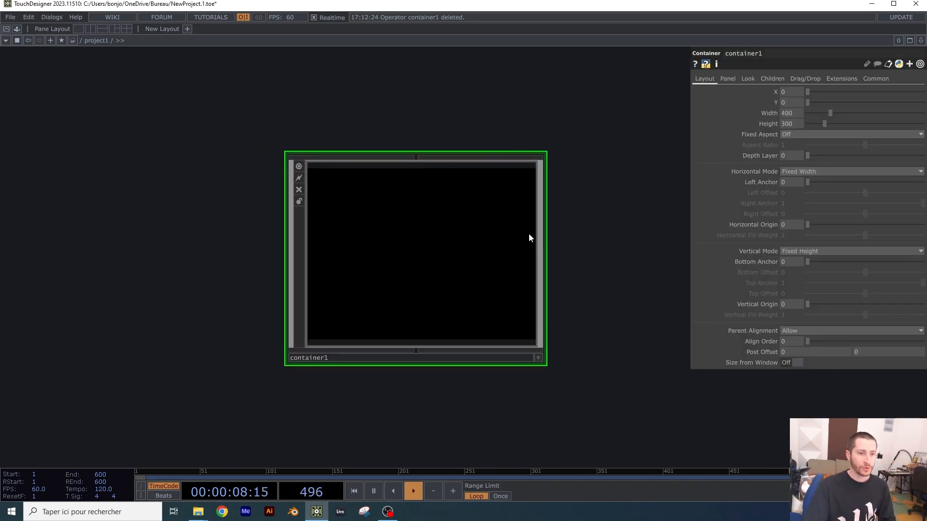
drag(545, 229, 491, 228)
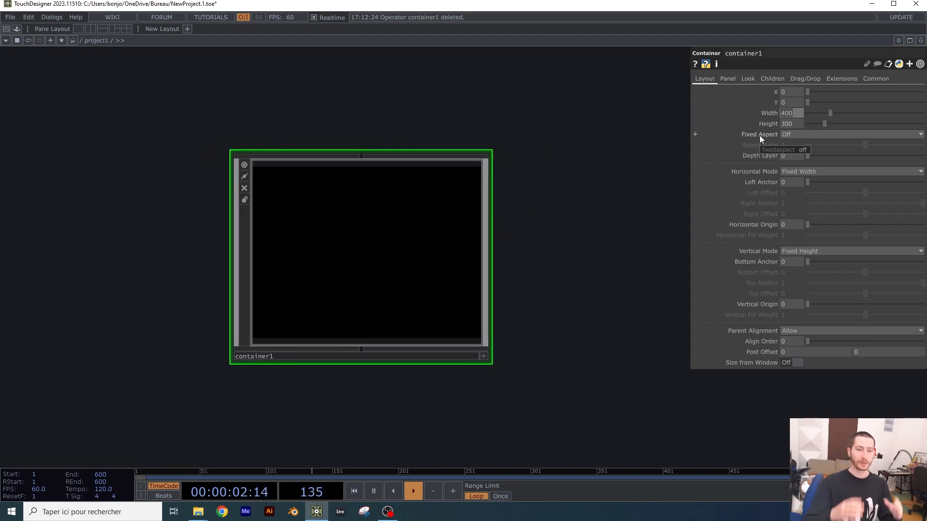
text(300)
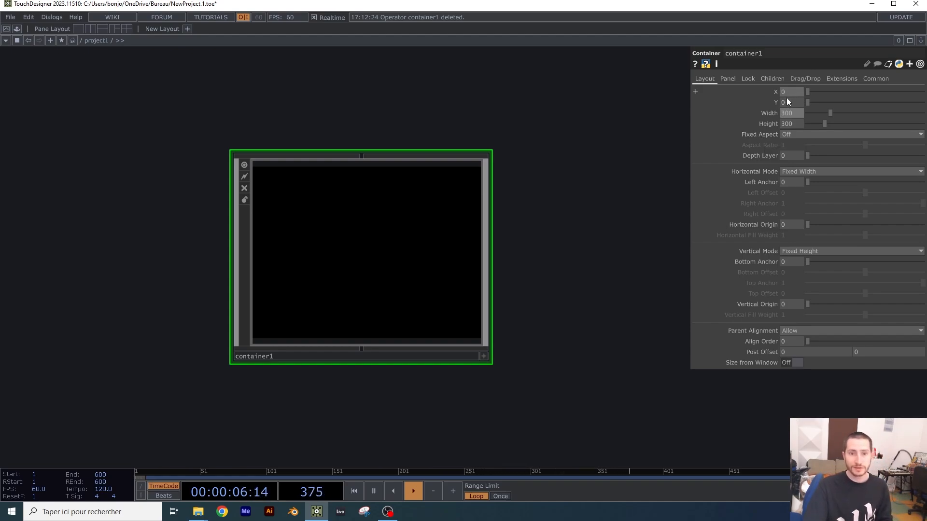
key(Return)
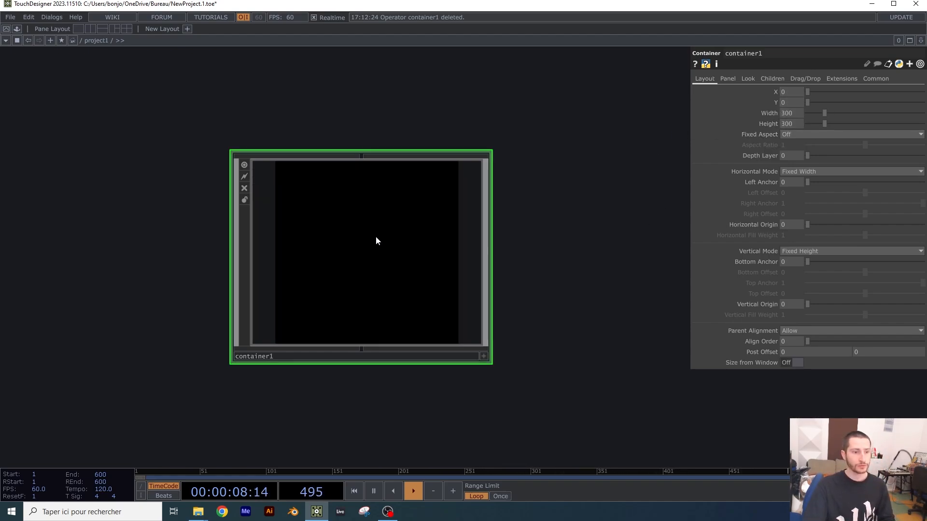
- Go inside the container, add a Rectangle TOP to its network and frame it in view
scroll(362, 268, up, 5)
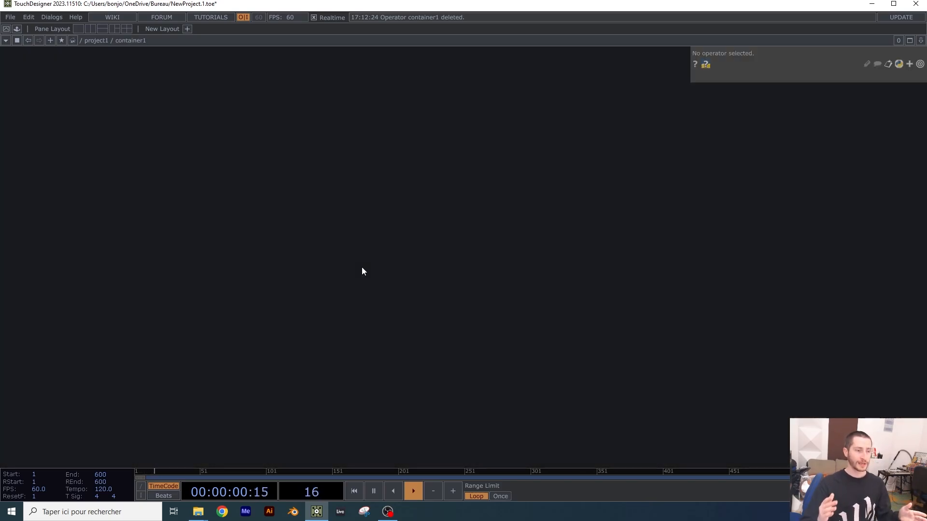
key(Tab)
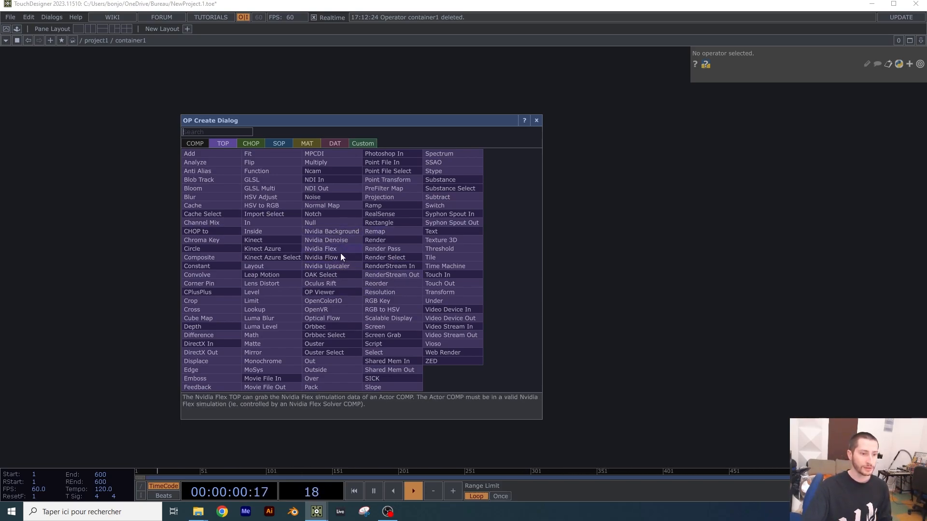
text(rect)
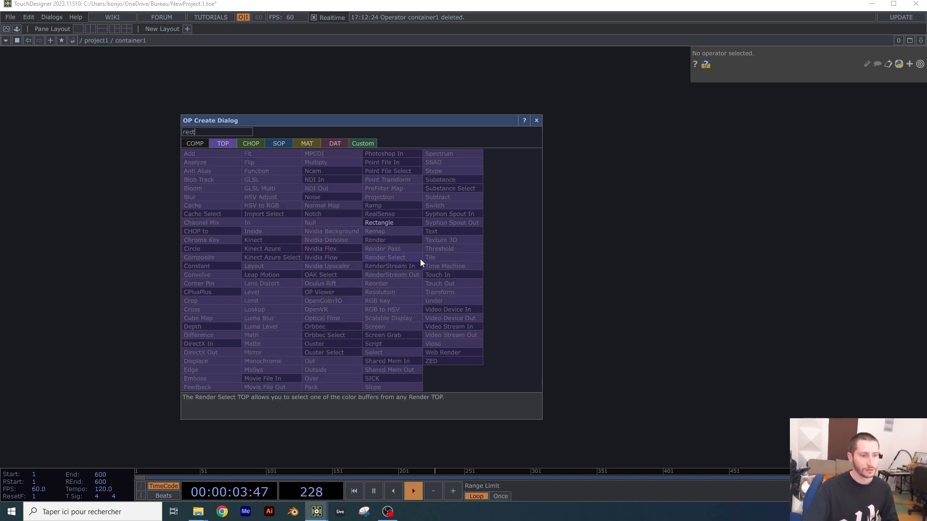
click(388, 223)
click(393, 244)
key(h)
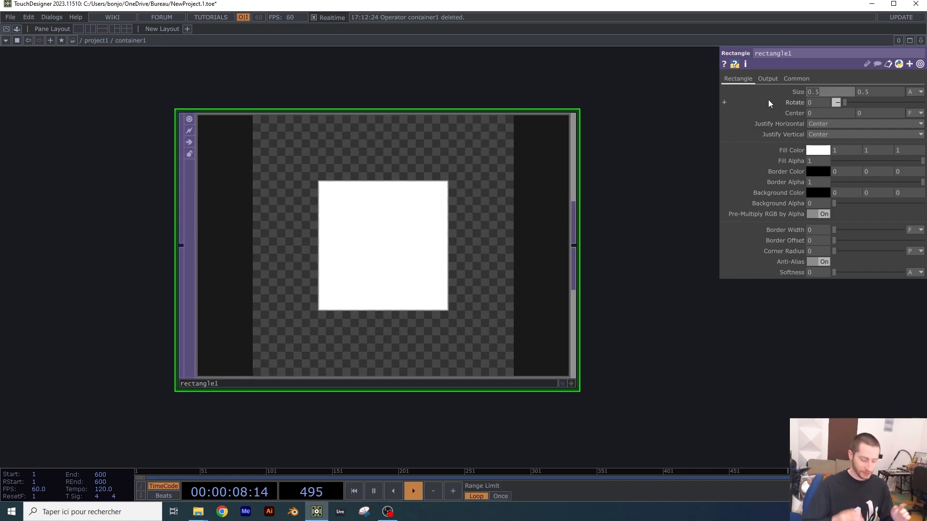
- Set the rectangle's size to 0.99 by 0.99
text(0)
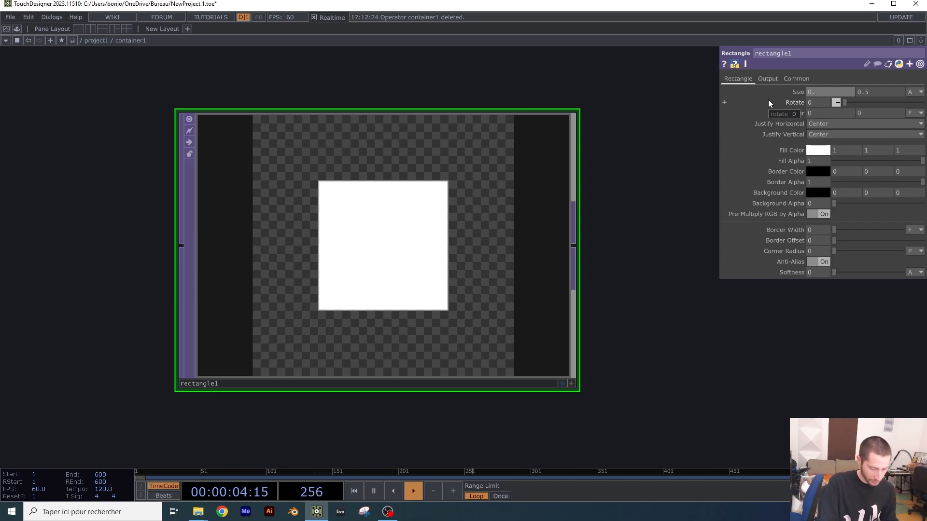
key(Tab)
text(0.99)
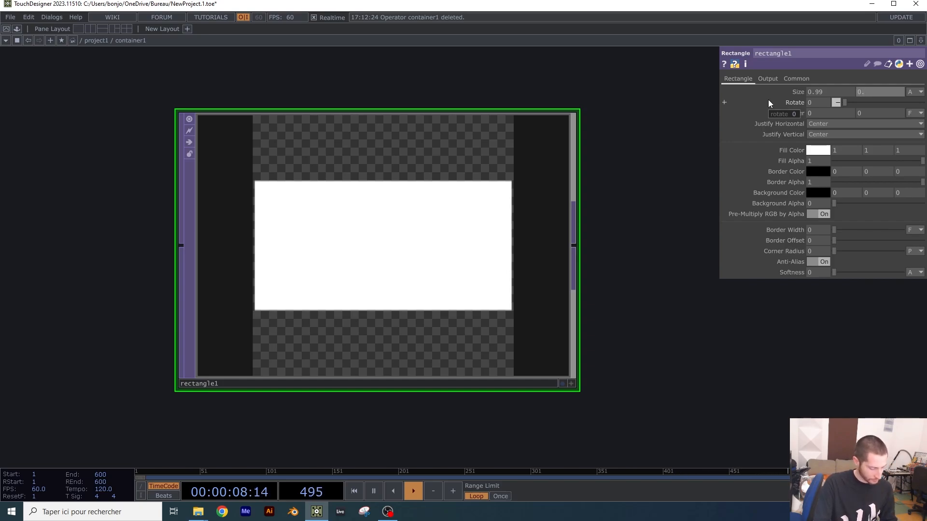
key(Return)
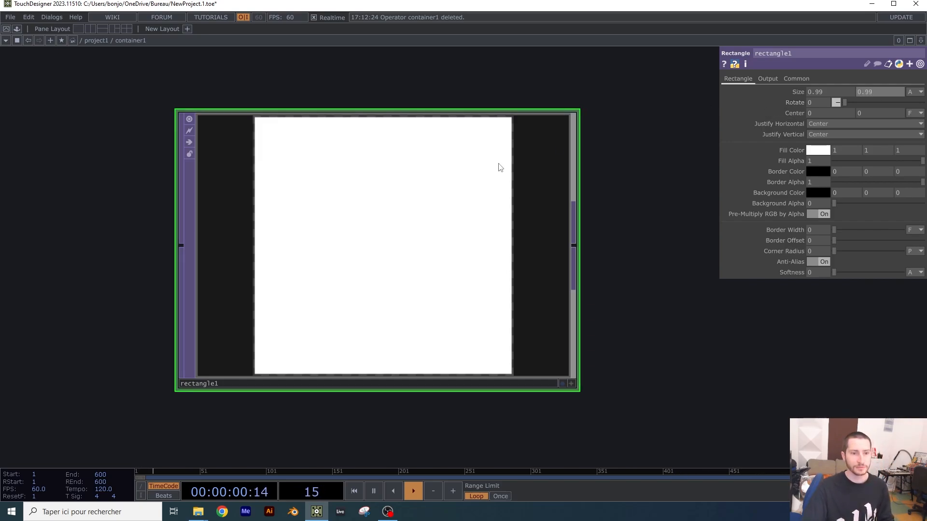
- Show the rectangle's Common parameters, then go up to the container, expand its Width and Height parameters and copy the Width parameter
scroll(500, 167, down, 3)
drag(562, 228, 493, 262)
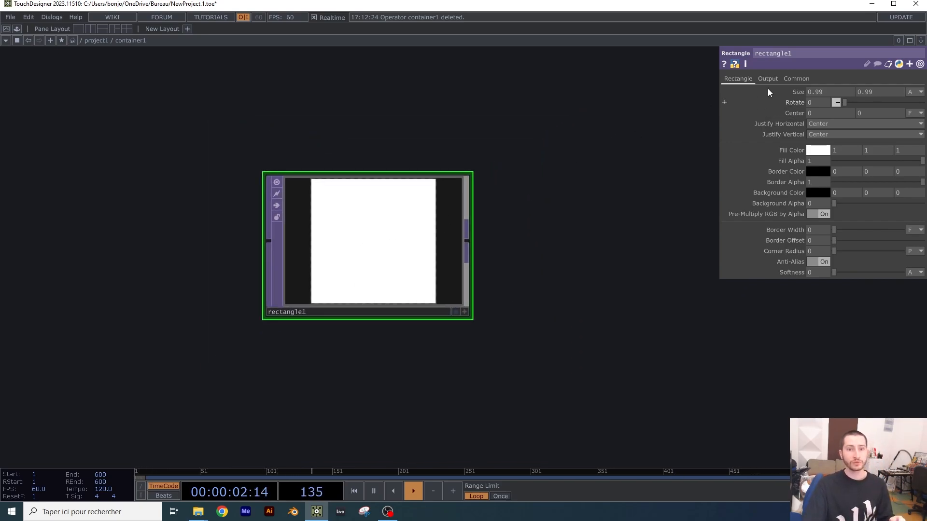
click(796, 79)
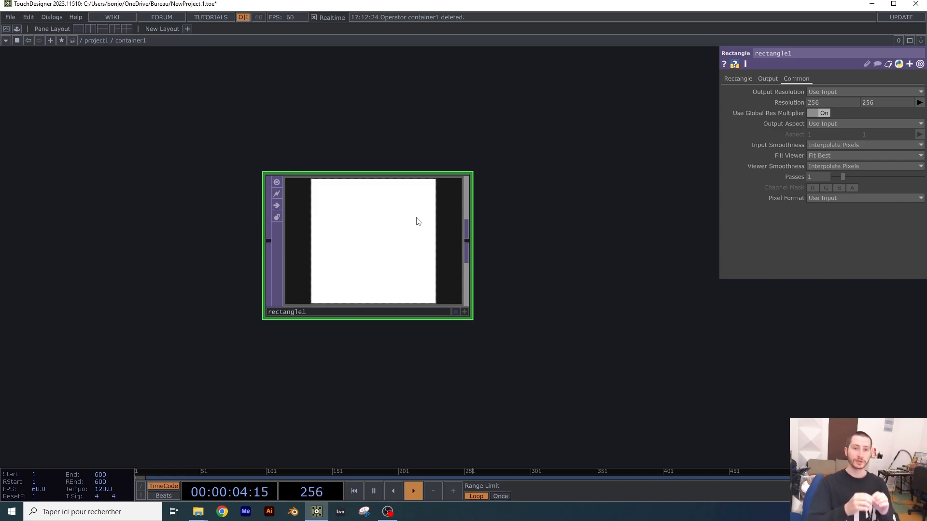
scroll(418, 222, down, 6)
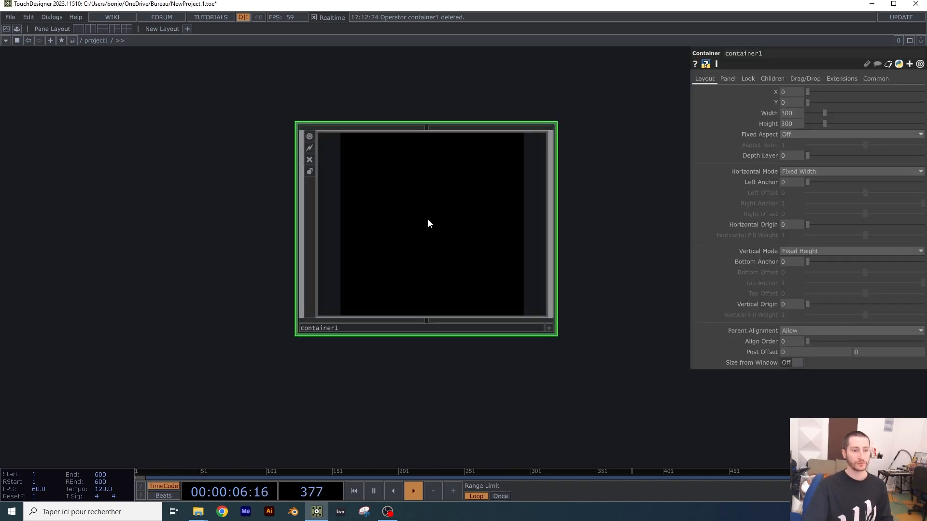
scroll(533, 172, up, 5)
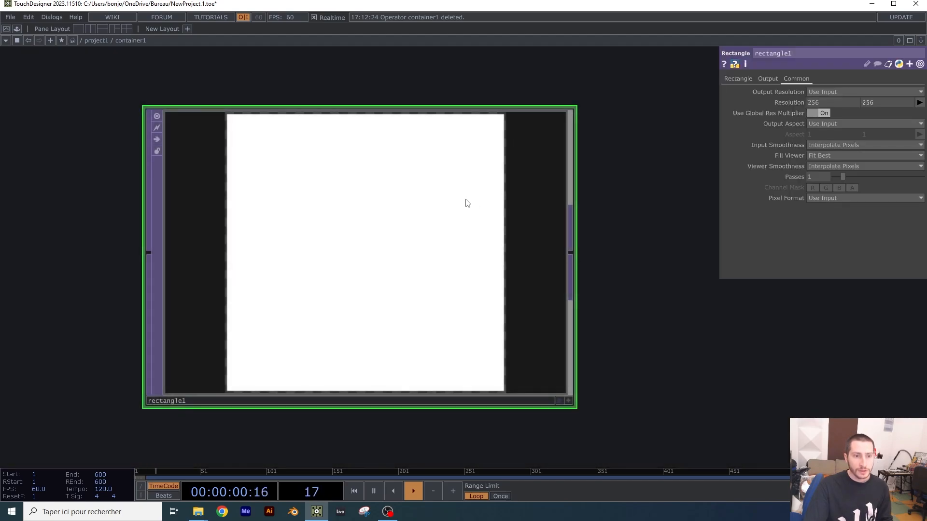
scroll(411, 300, down, 6)
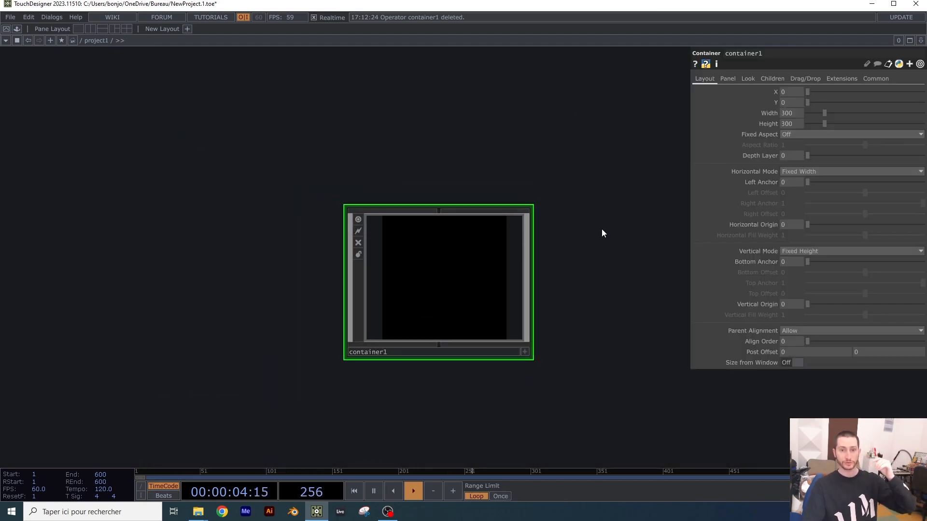
click(765, 114)
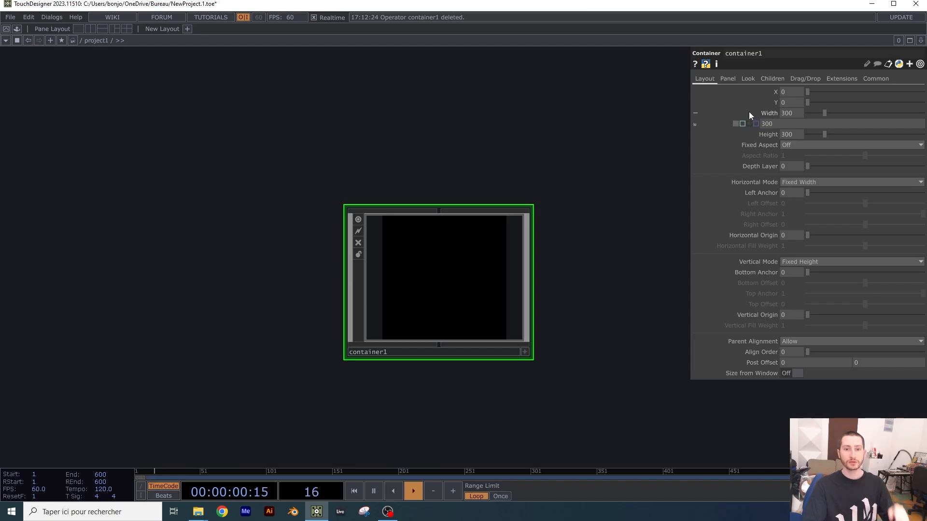
click(769, 112)
click(767, 114)
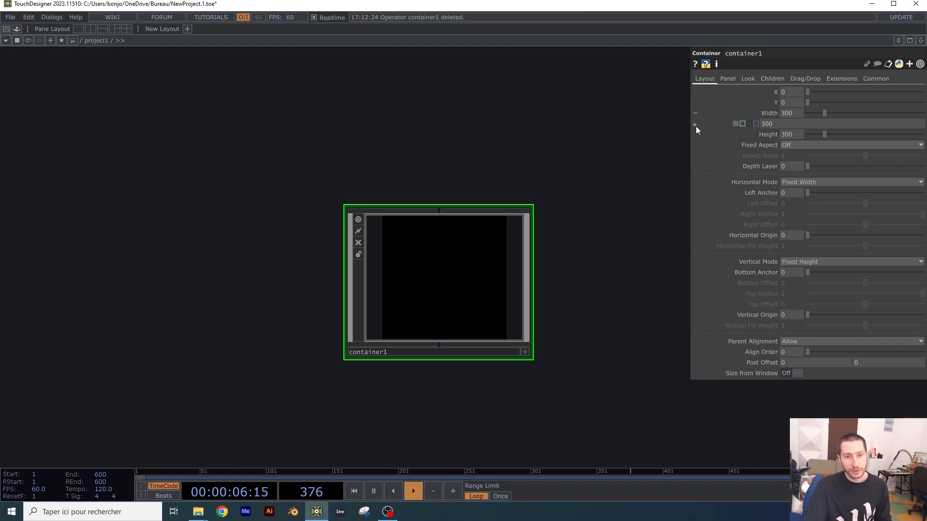
click(762, 134)
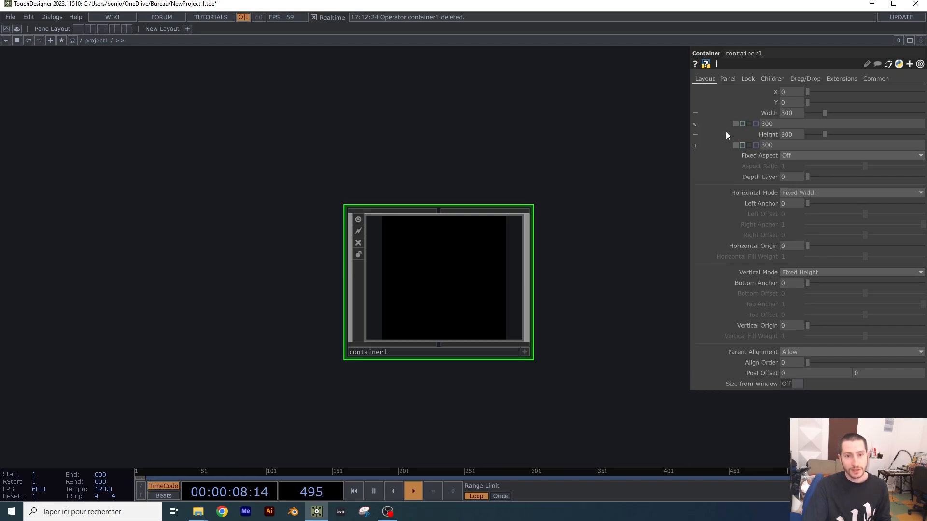
right_click(768, 112)
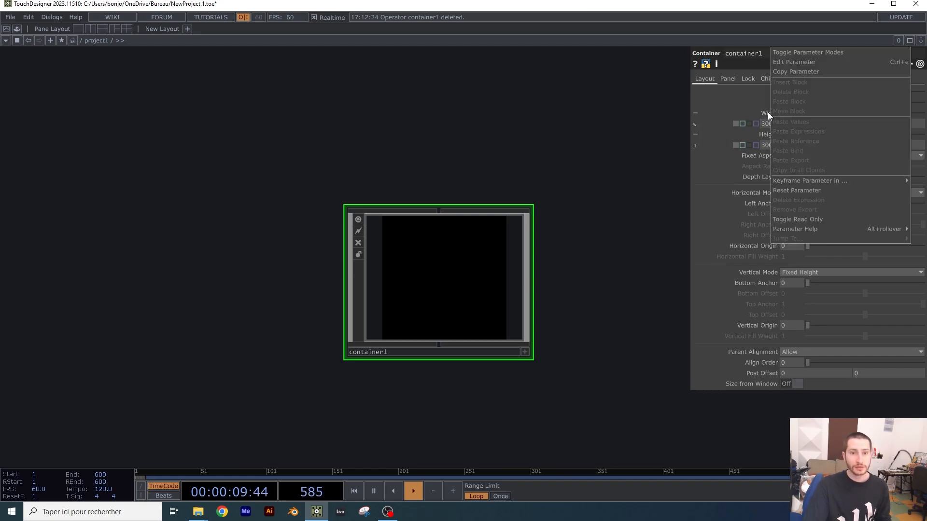
click(790, 72)
- Paste the container's copied Width parameter as a reference into the horizontal resolution of the rectangle inside it
double_click(447, 266)
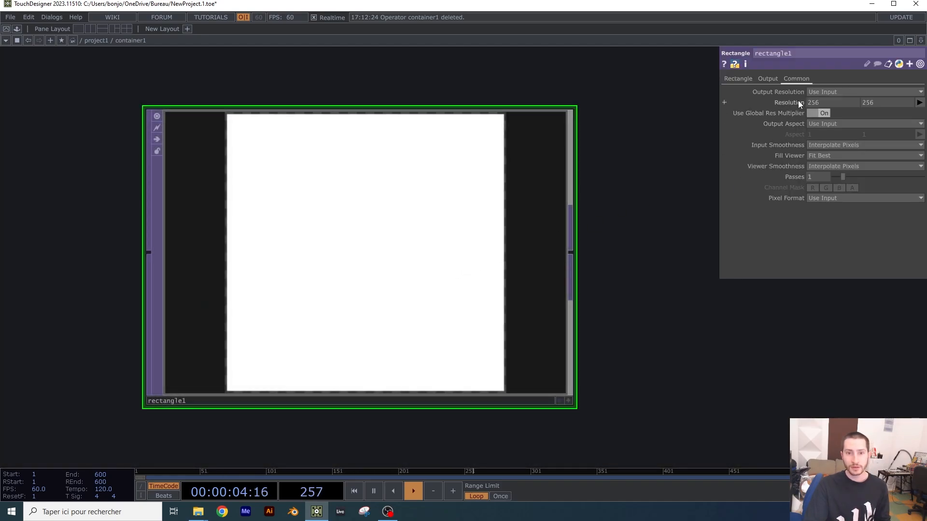
click(797, 100)
right_click(804, 112)
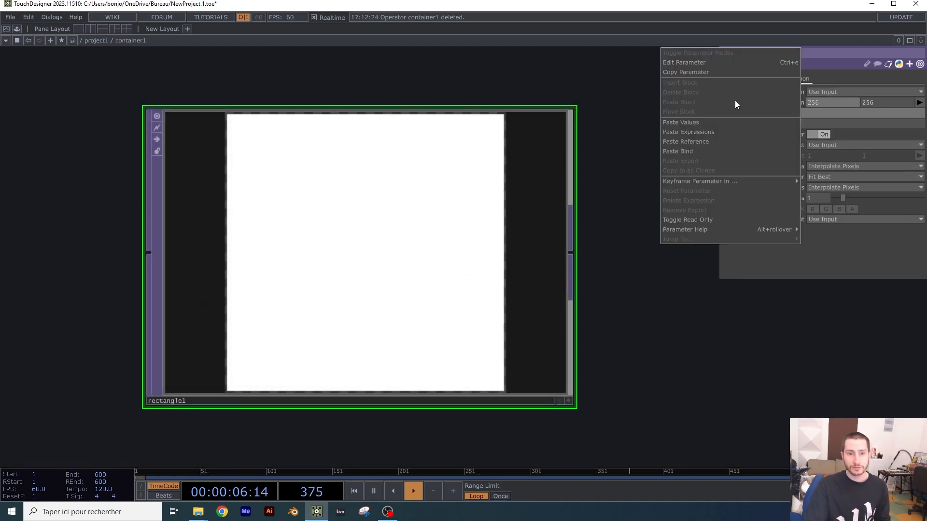
click(720, 145)
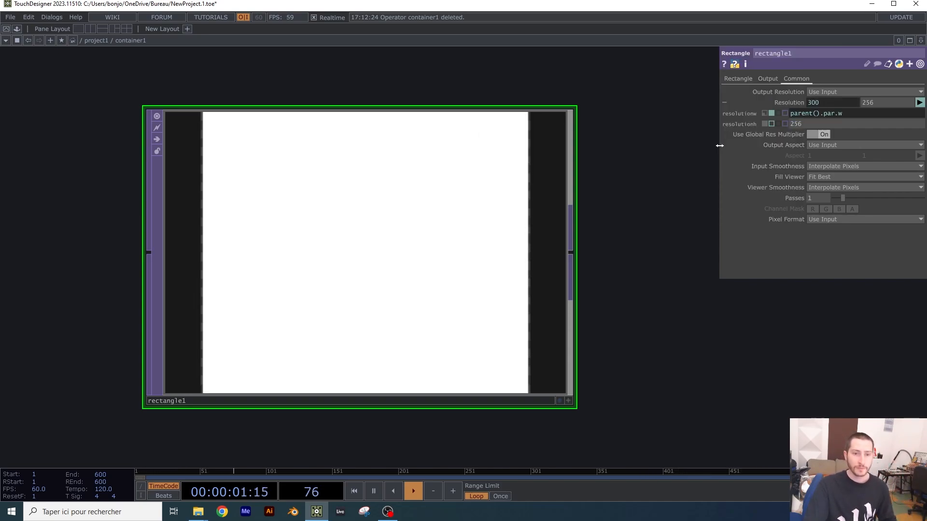
- Set the rectangle's resolution height expression to parent().par.h
click(793, 114)
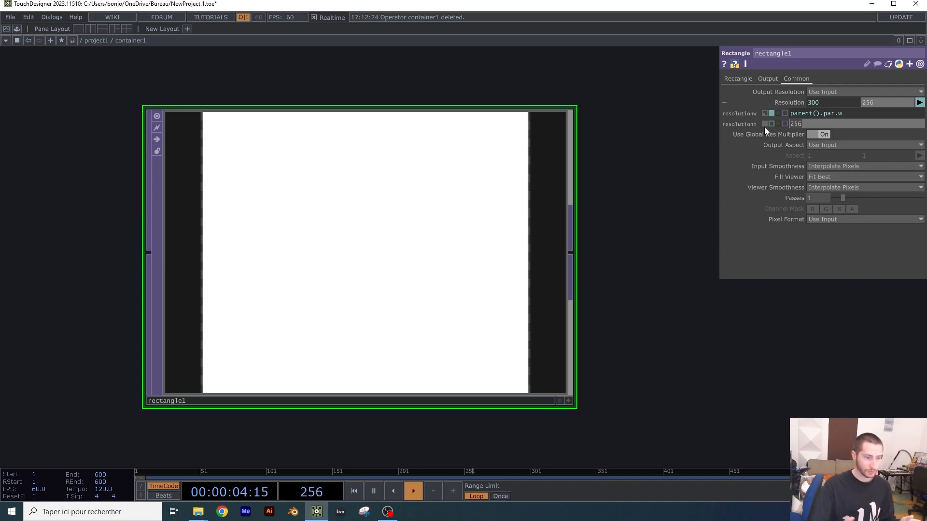
text(parent()
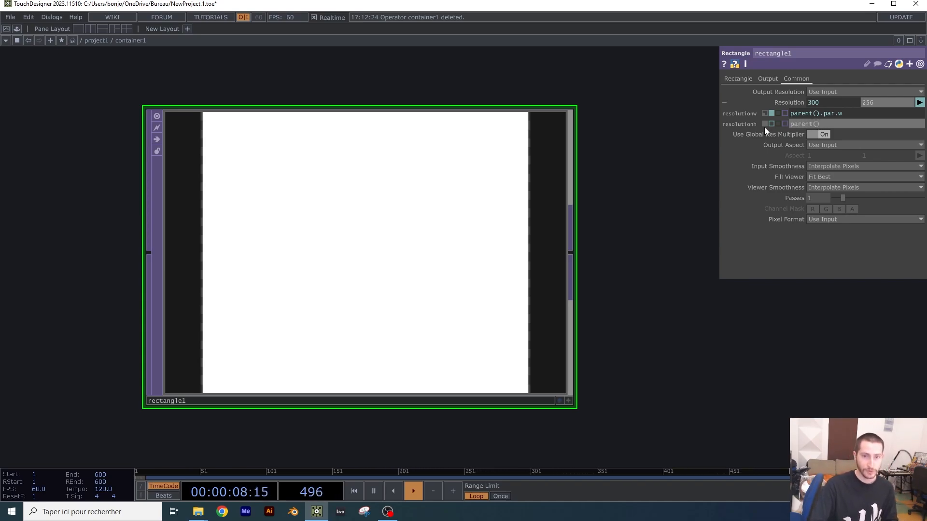
text().par.h)
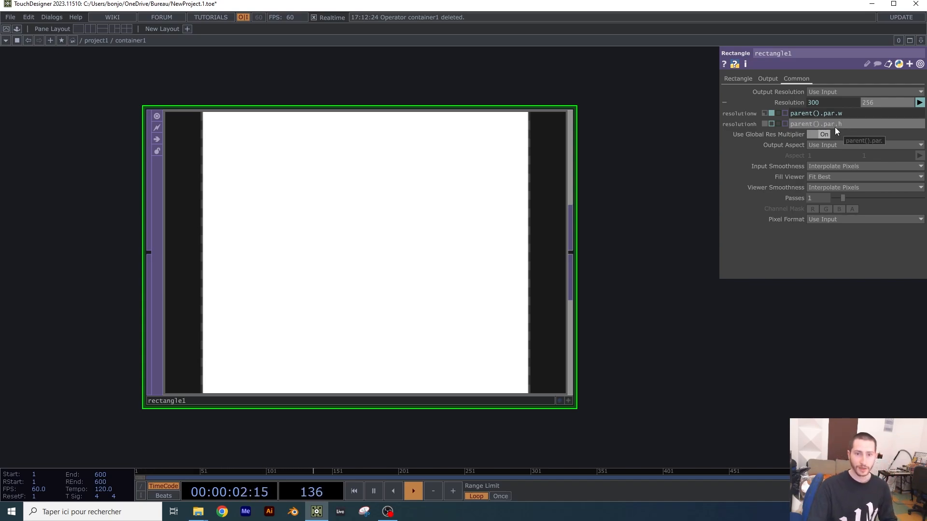
key(Return)
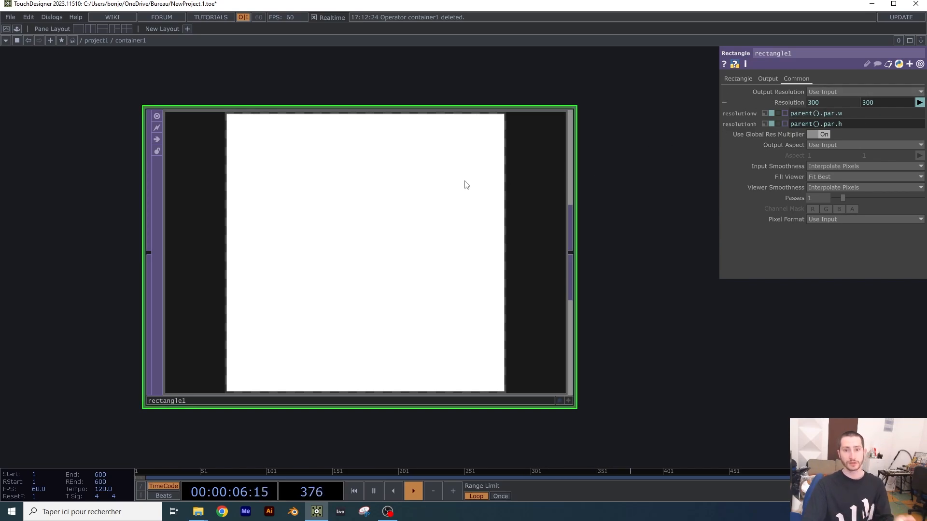
- Go back up to the container and set both its width and height to 400
scroll(464, 181, down, 5)
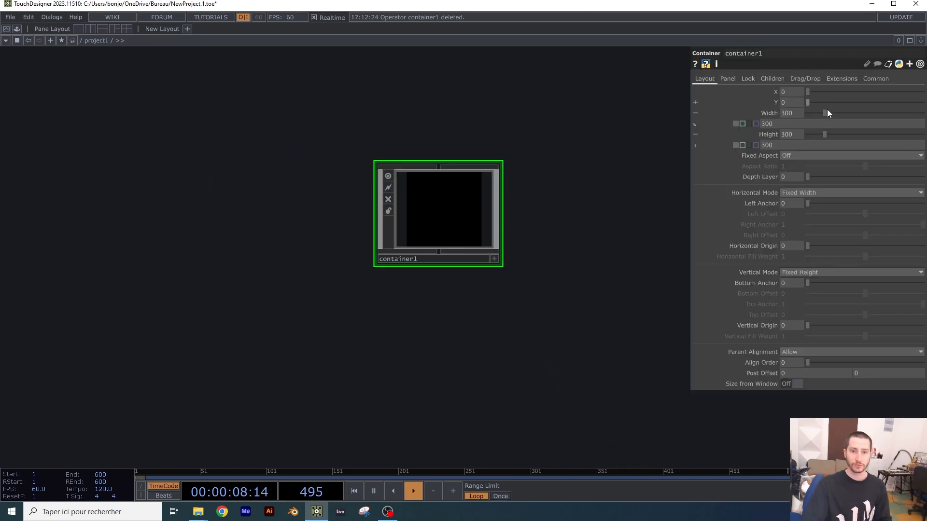
drag(826, 112, 849, 114)
text(400)
key(Tab)
text(400)
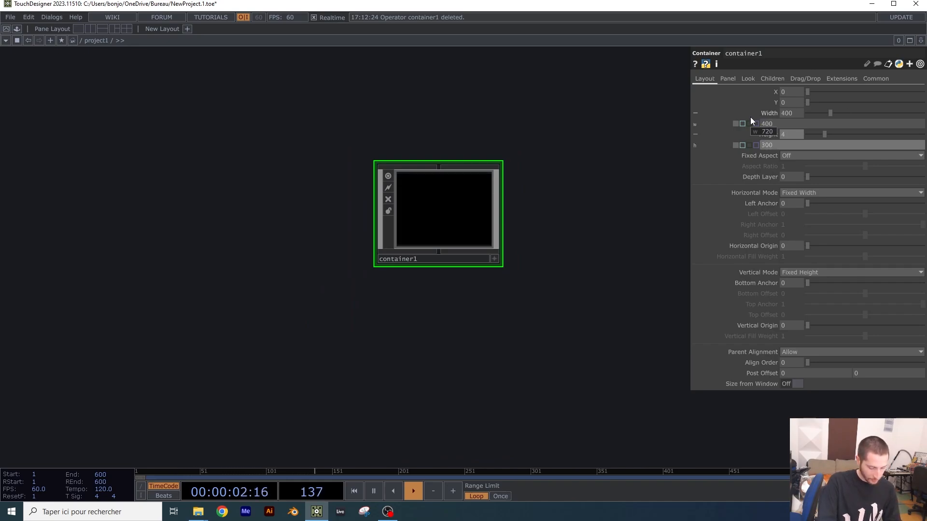
key(Return)
- Return inside the container, check the rectangle's resolution and collapse its expanded Resolution parameter
double_click(472, 211)
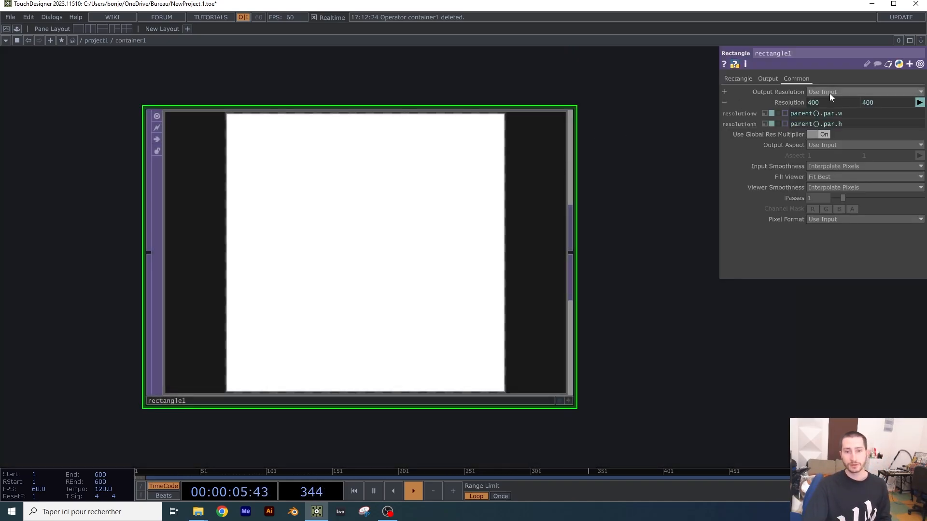
click(794, 104)
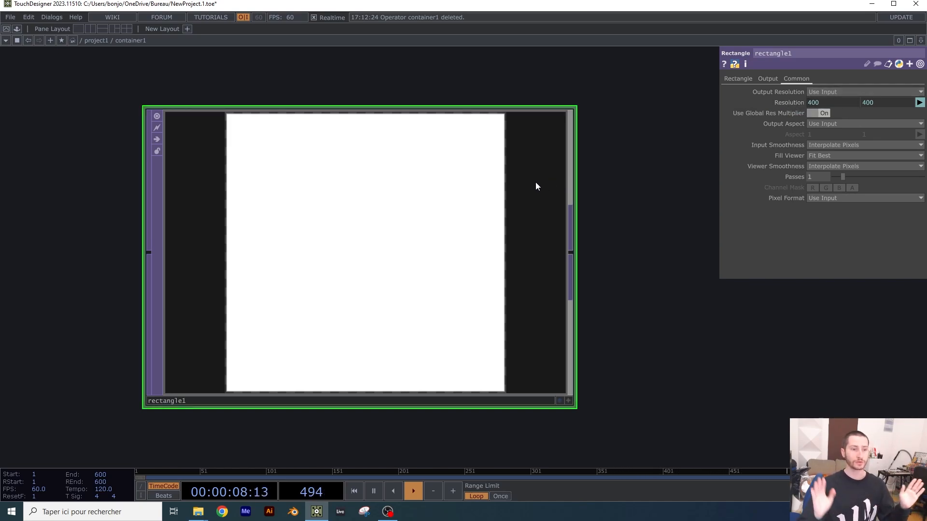
scroll(401, 227, down, 5)
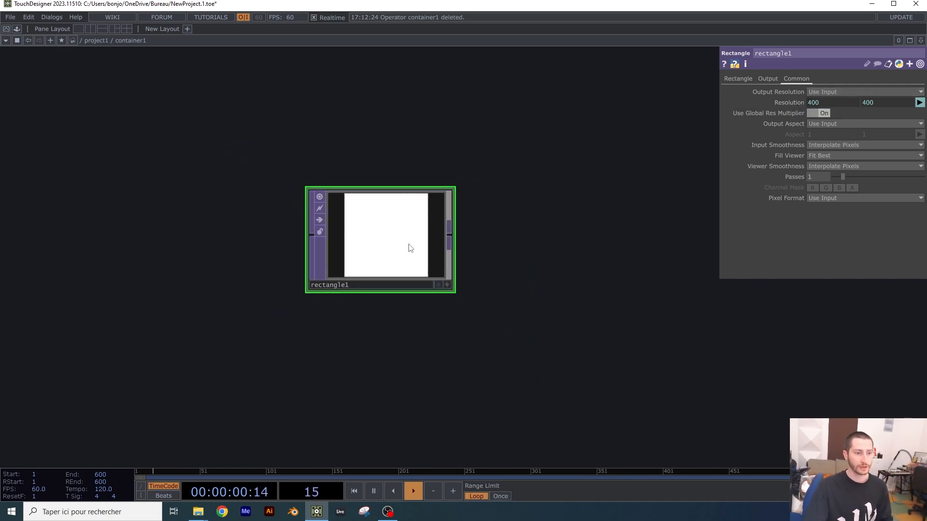
drag(493, 243, 460, 249)
scroll(366, 255, down, 6)
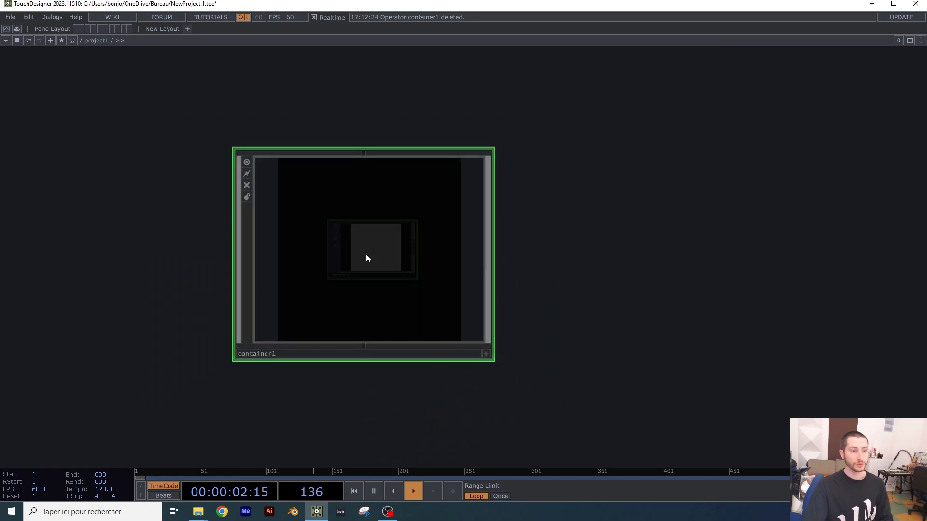
scroll(366, 255, up, 3)
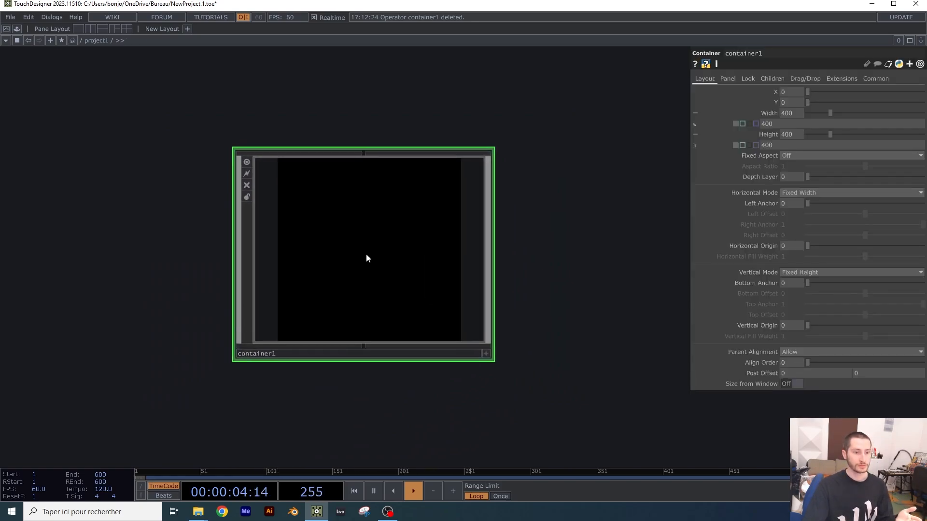
scroll(365, 256, up, 4)
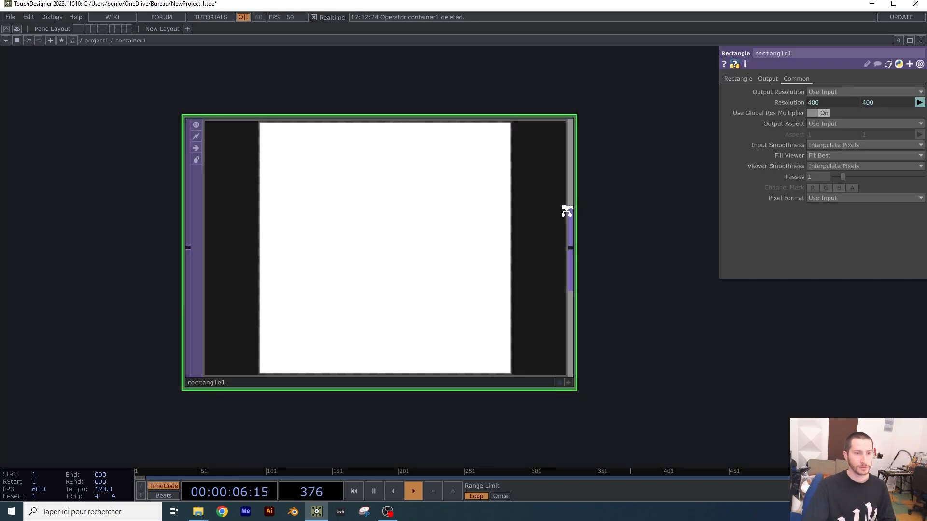
- Add an Out TOP connected to the rectangle's output, placed well beside it inside the container
drag(405, 236, 164, 250)
drag(360, 245, 273, 262)
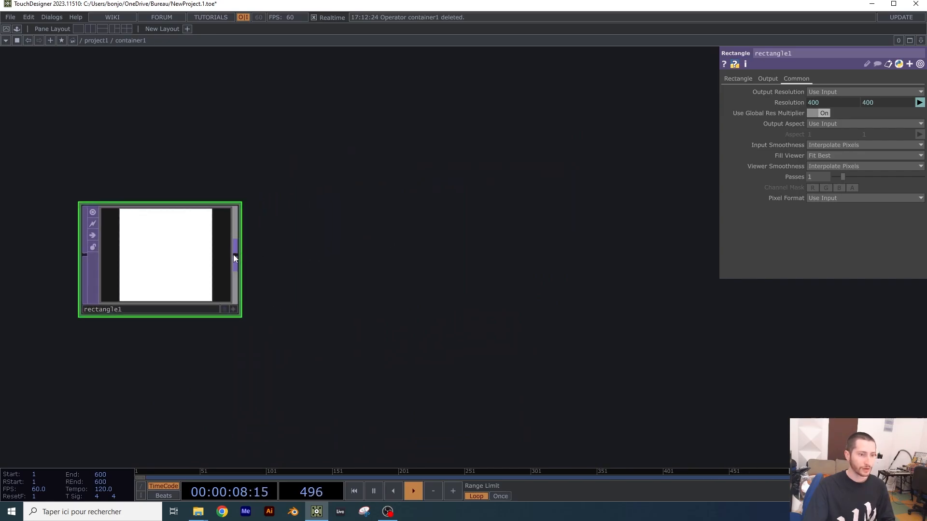
click(236, 255)
click(656, 241)
text(out)
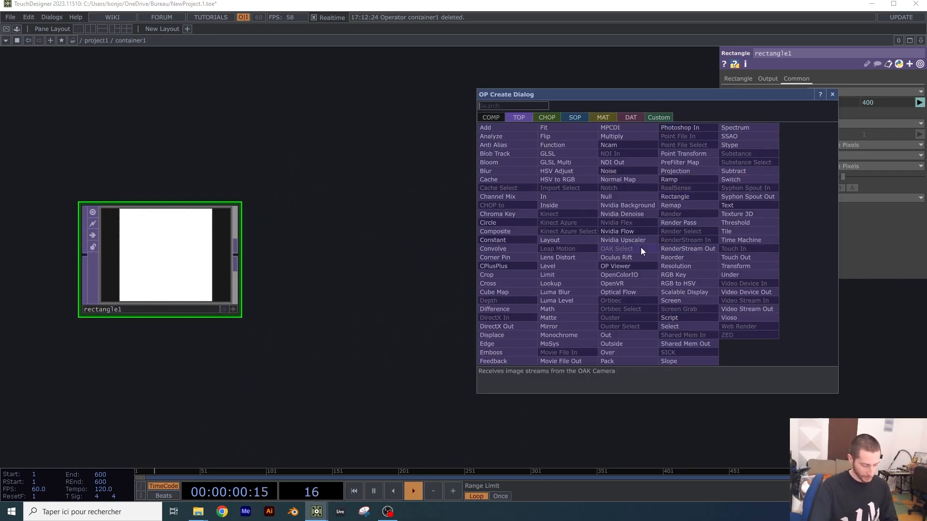
click(627, 335)
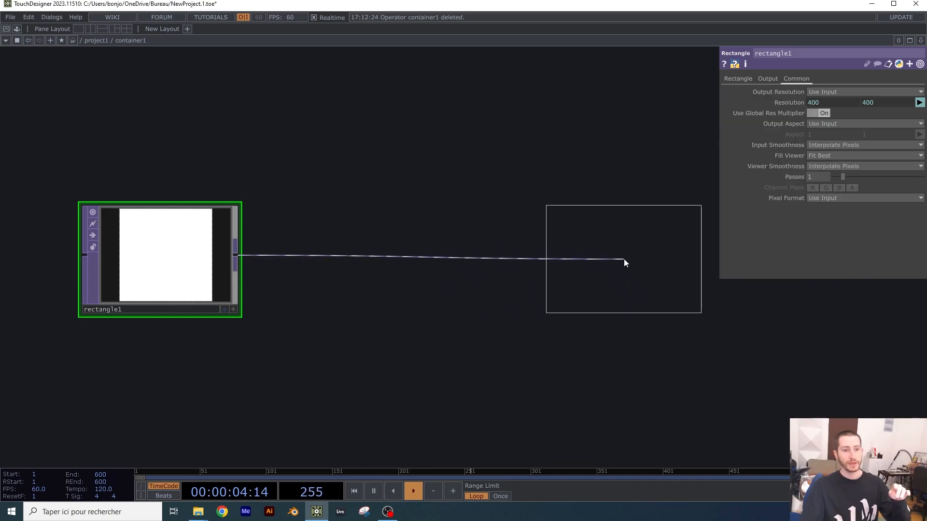
click(623, 258)
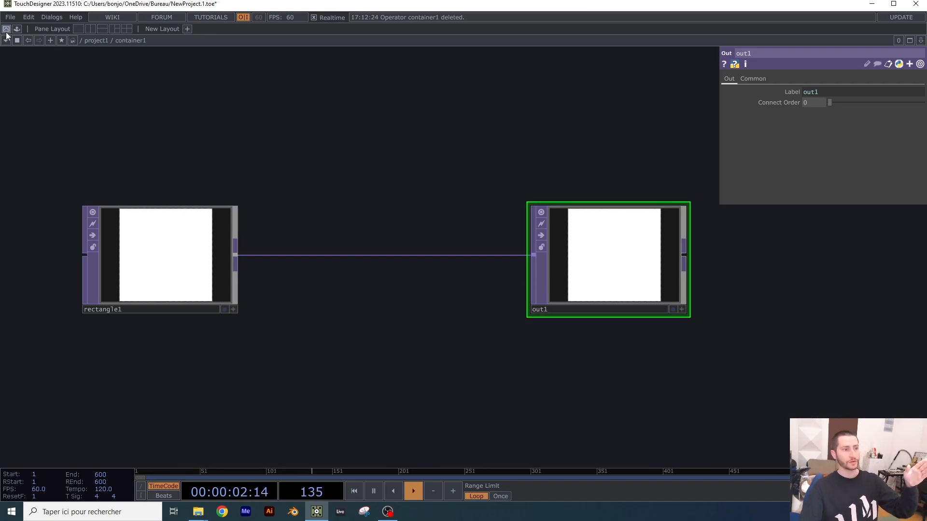
- Go back up to the container and set its Background TOP to ./out1
scroll(375, 219, down, 6)
scroll(375, 221, down, 3)
key(p)
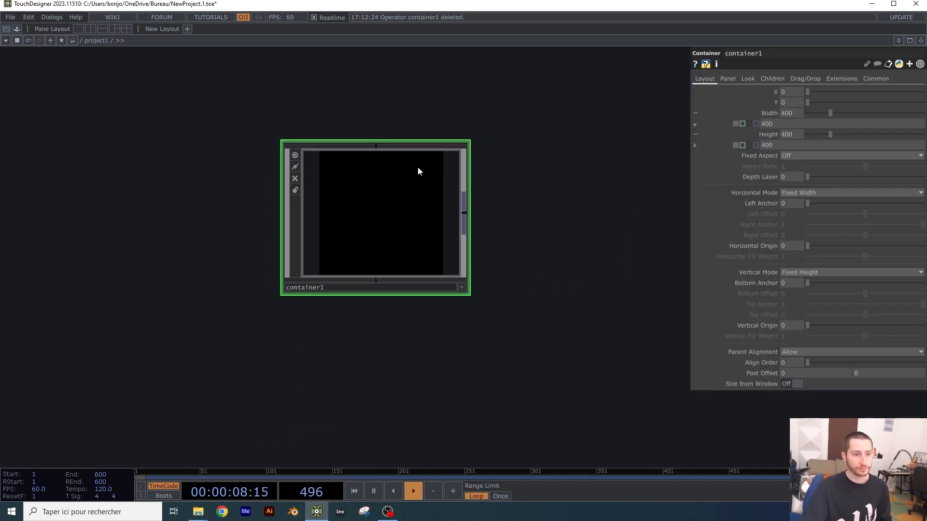
click(748, 78)
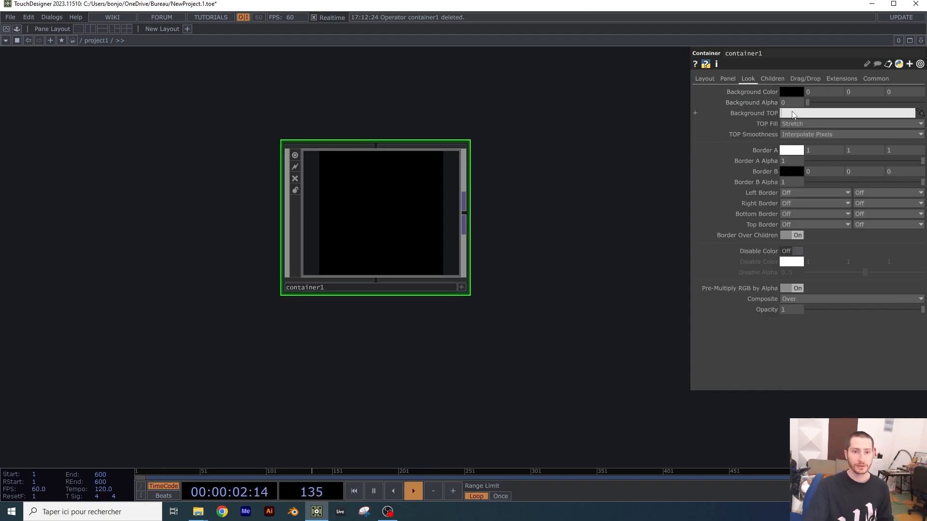
click(717, 77)
click(749, 78)
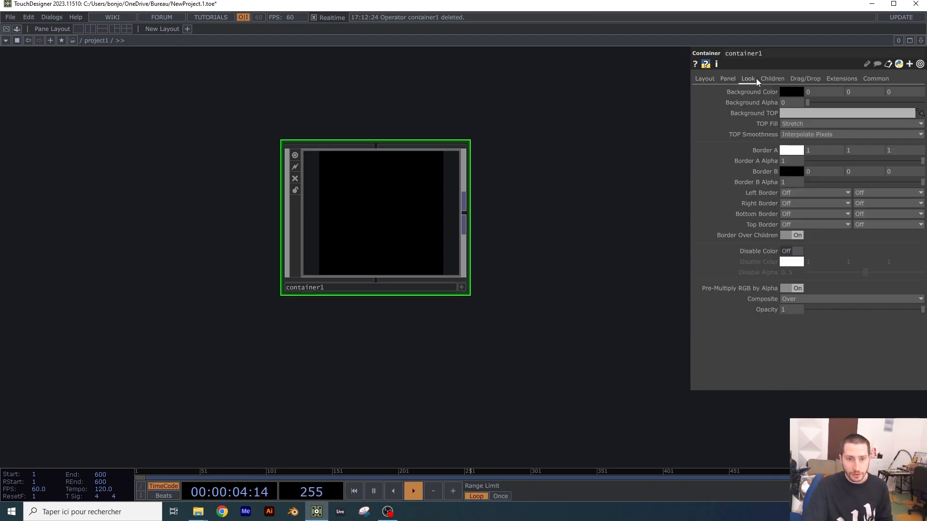
click(799, 115)
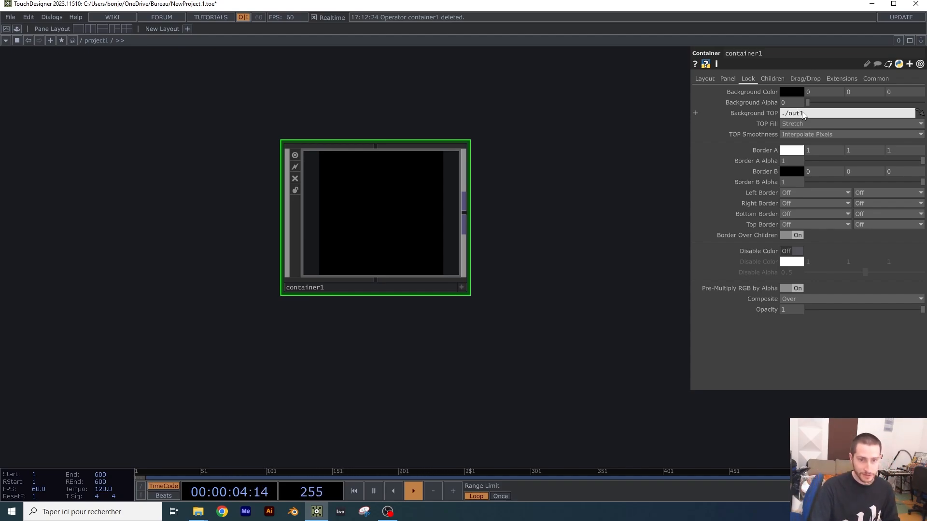
key(Return)
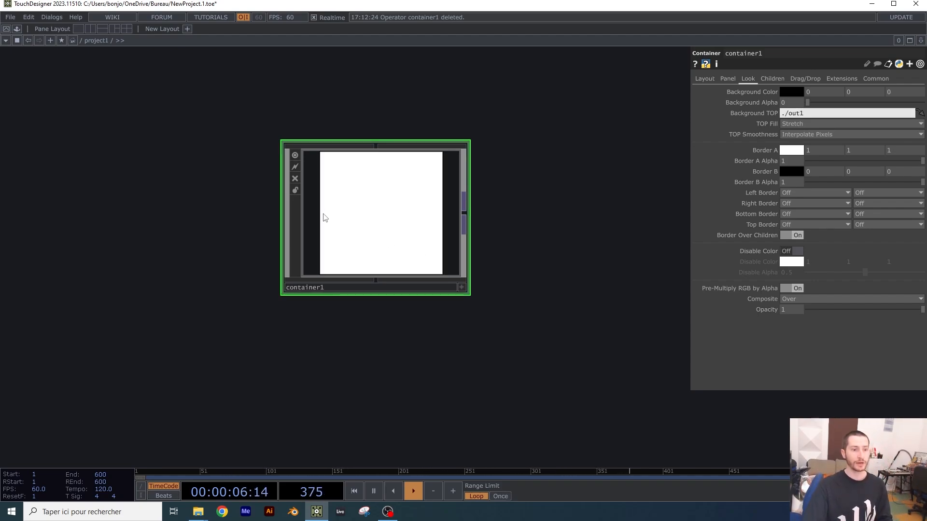
- Open the container's viewer in a separate window and place it beside the container
key(i)
key(u)
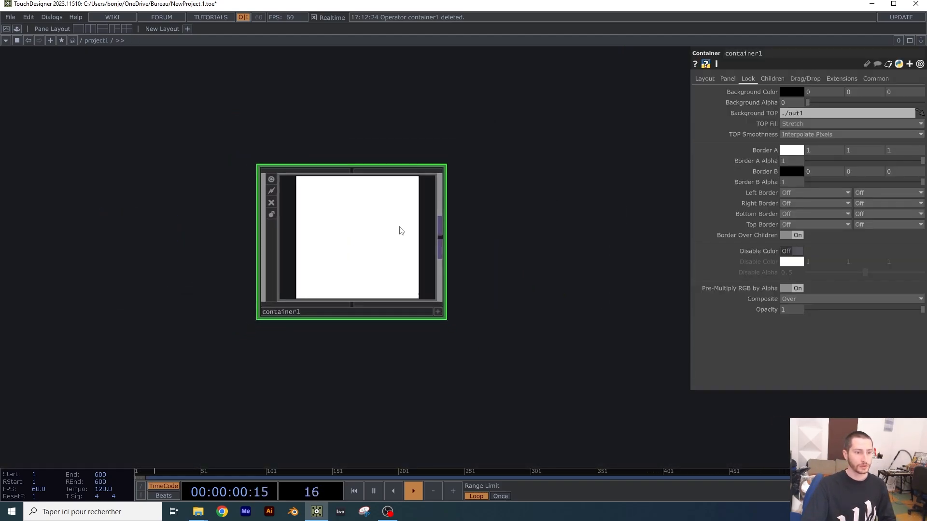
drag(442, 204, 363, 225)
right_click(257, 240)
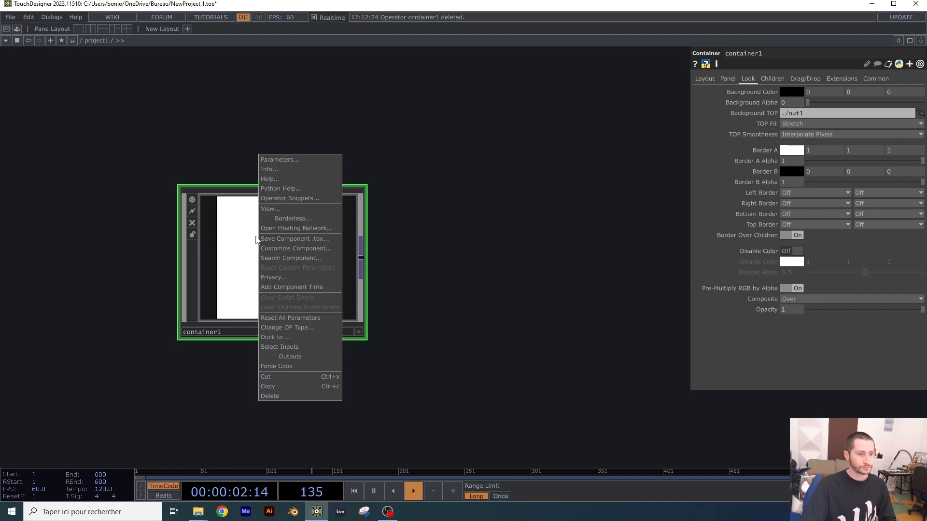
click(283, 210)
drag(311, 18, 220, 359)
drag(156, 367, 543, 205)
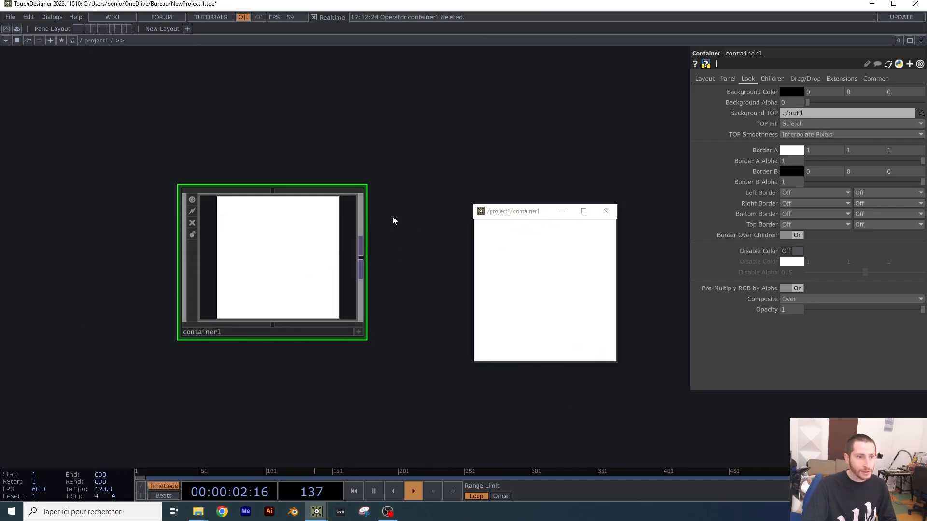
- Go inside the container and arrange the viewer window clear of the rectangle and Out operators
drag(178, 225, 136, 194)
scroll(216, 230, up, 6)
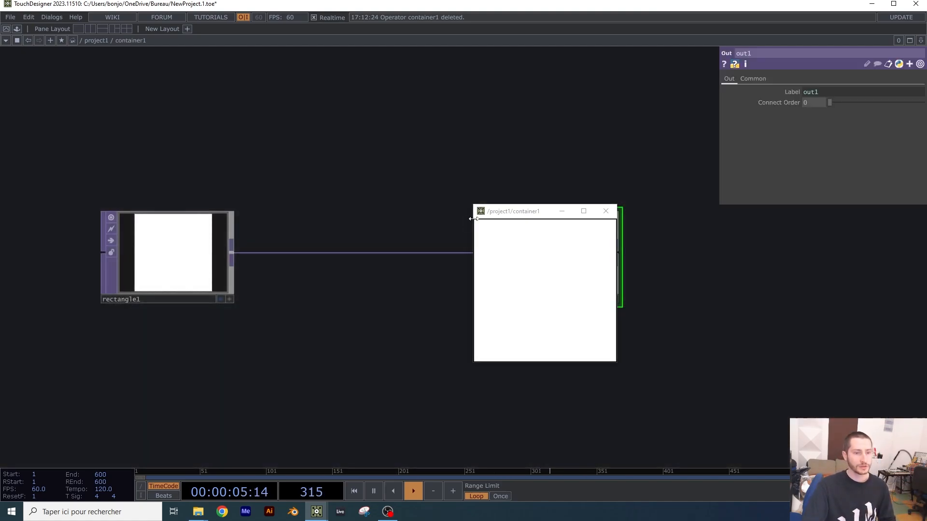
drag(536, 215, 181, 226)
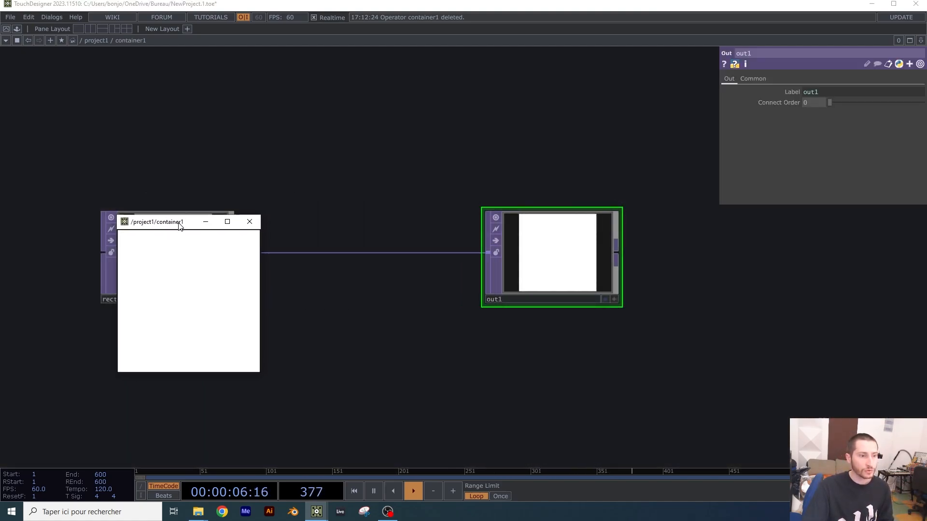
drag(334, 157, 497, 164)
drag(406, 195, 485, 196)
scroll(483, 203, down, 5)
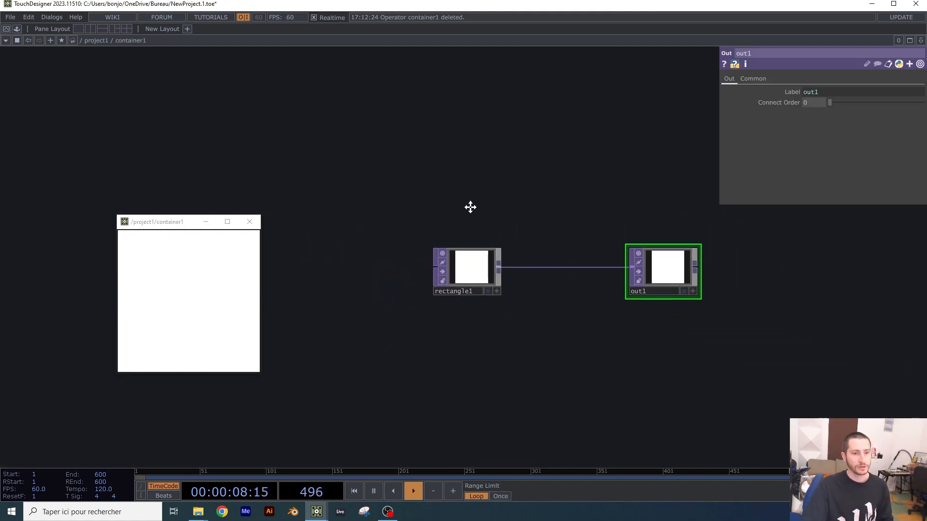
- Search the CHOP operators for mouse and clear the search text
key(Tab)
key(Tab)
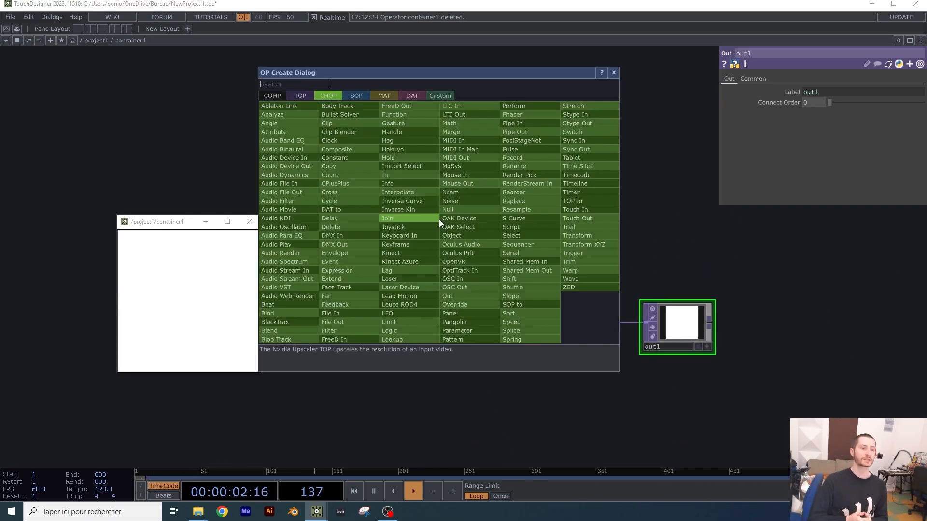
text(mou)
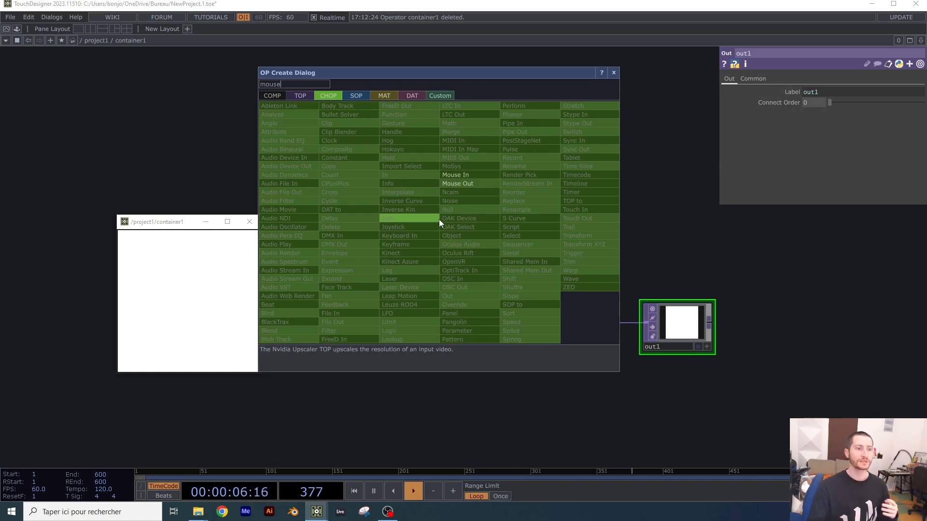
text(se)
key(BackSpace)
key(BackSpace)
key(BackSpace)
key(BackSpace)
key(BackSpace)
- Find the Panel CHOP and place it in free space above the rectangle inside the container
text(panel)
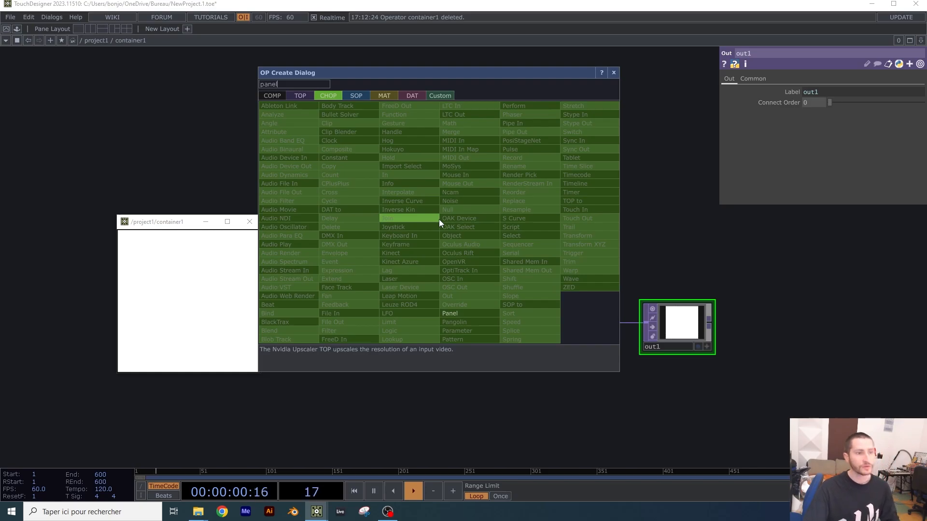
click(453, 313)
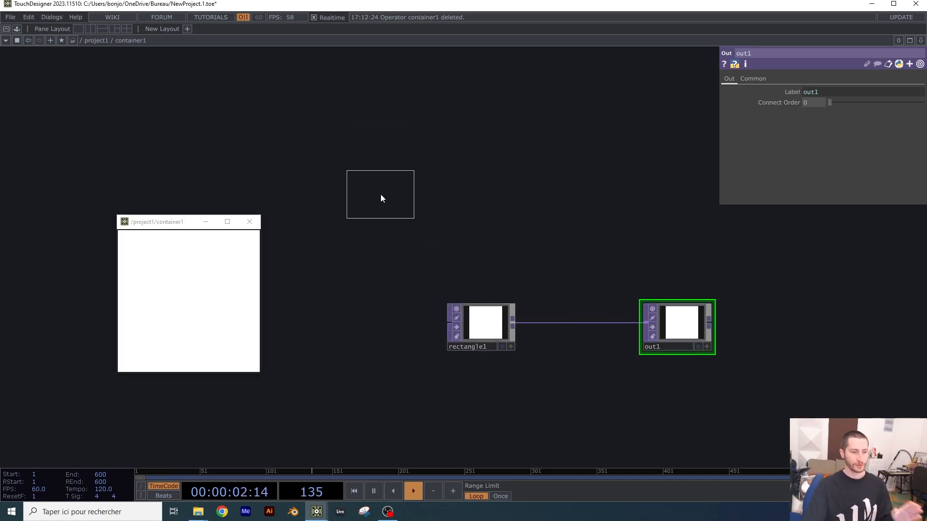
click(369, 204)
- Enlarge the Panel CHOP to read its channels and move the viewer window away from it
scroll(363, 200, up, 5)
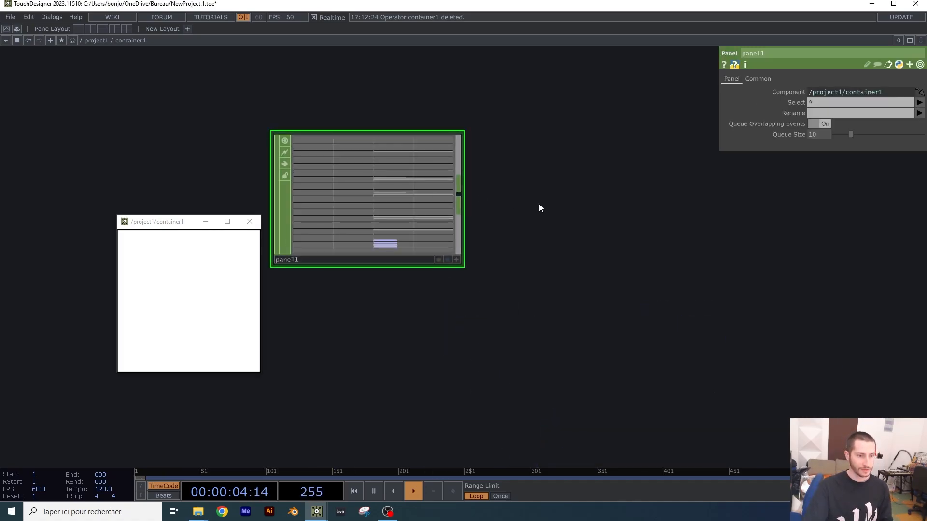
scroll(540, 225, up, 4)
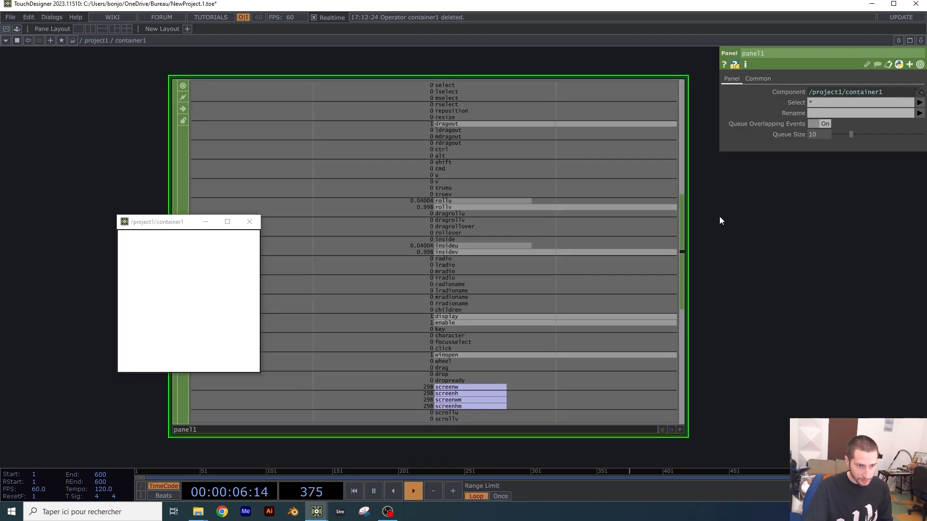
scroll(720, 217, down, 2)
scroll(558, 186, up, 3)
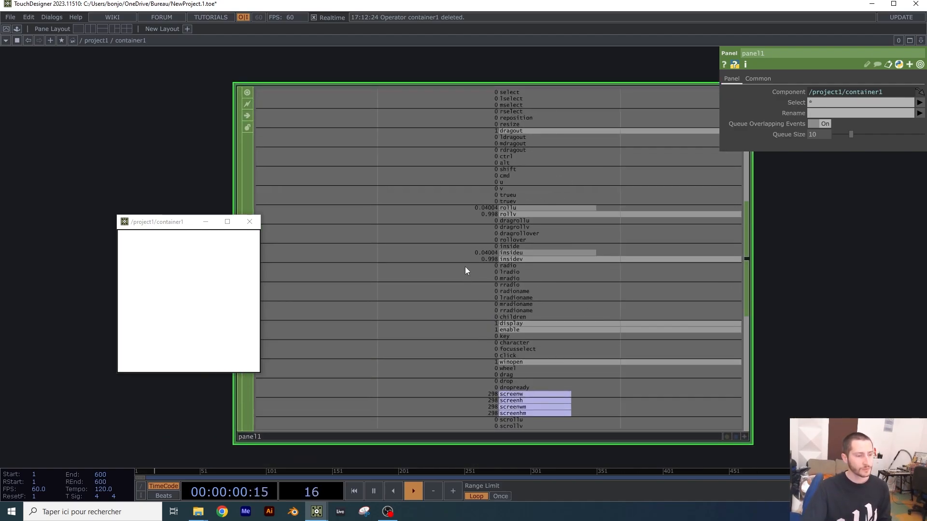
drag(182, 223, 124, 200)
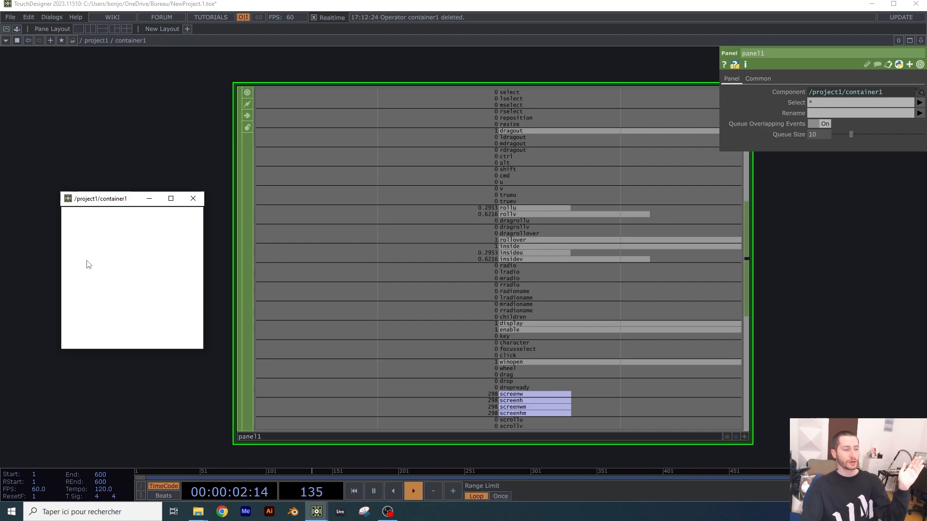
- Test single and repeated mouse presses in the container's viewer window while watching the Panel CHOP's select, u, v and click channels
click(125, 281)
click(129, 269)
click(131, 265)
click(130, 261)
click(129, 258)
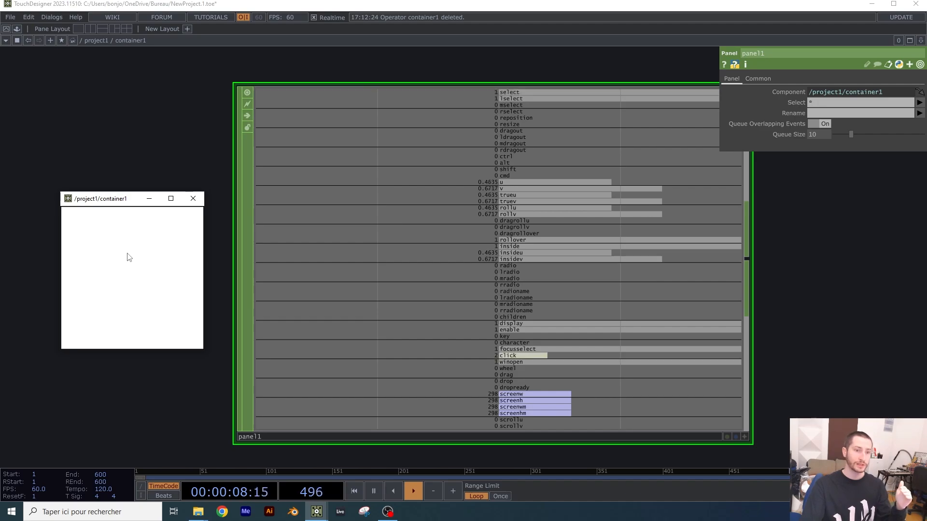
click(129, 258)
click(128, 257)
click(129, 257)
click(128, 256)
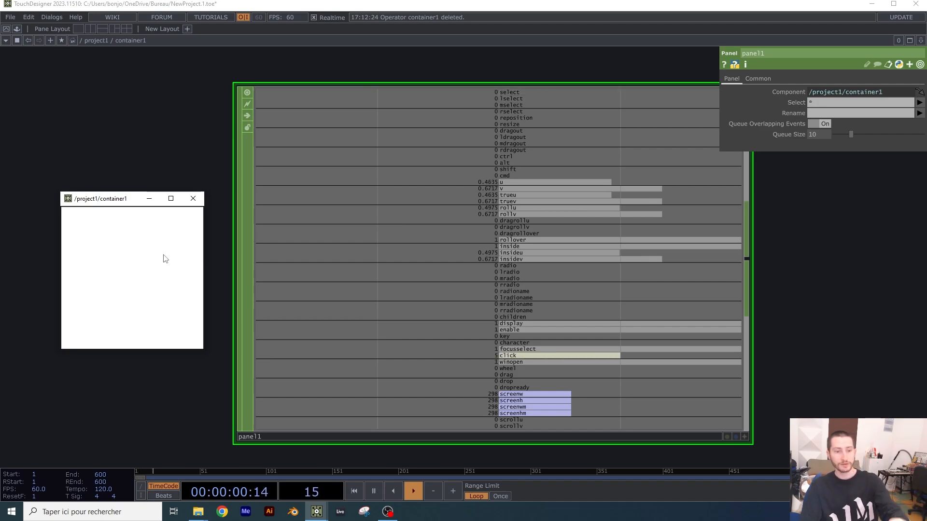
click(137, 276)
click(137, 276)
click(137, 276)
click(136, 276)
click(143, 287)
click(143, 287)
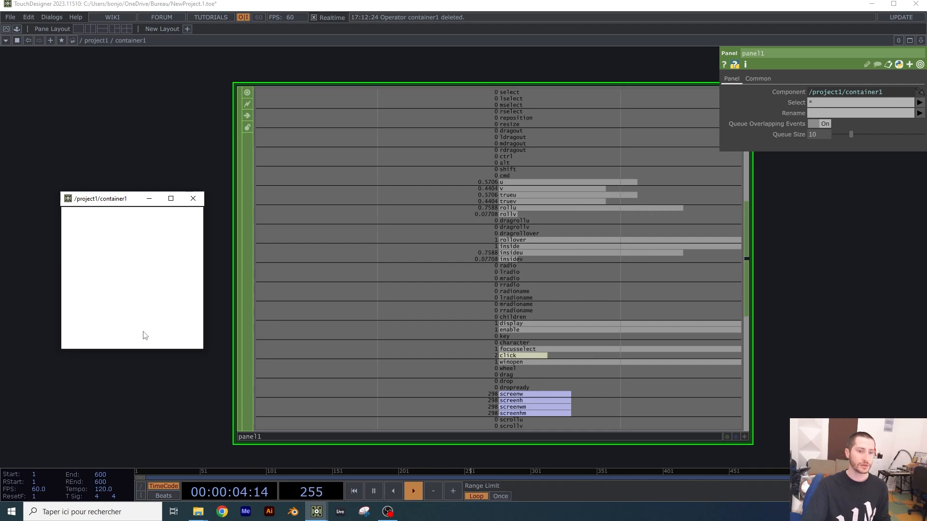
double_click(105, 296)
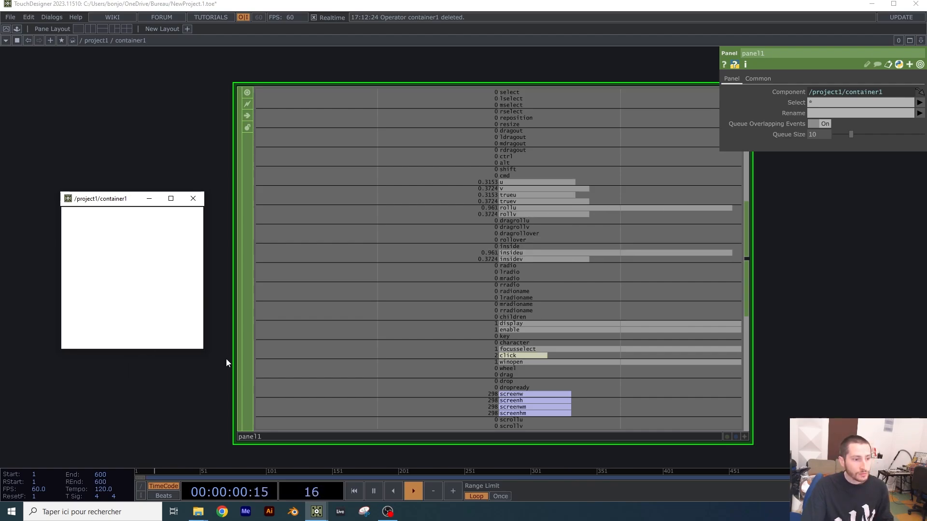
- Go up to the parent level and view the container next to its open viewer window
scroll(226, 358, down, 5)
drag(395, 196, 540, 214)
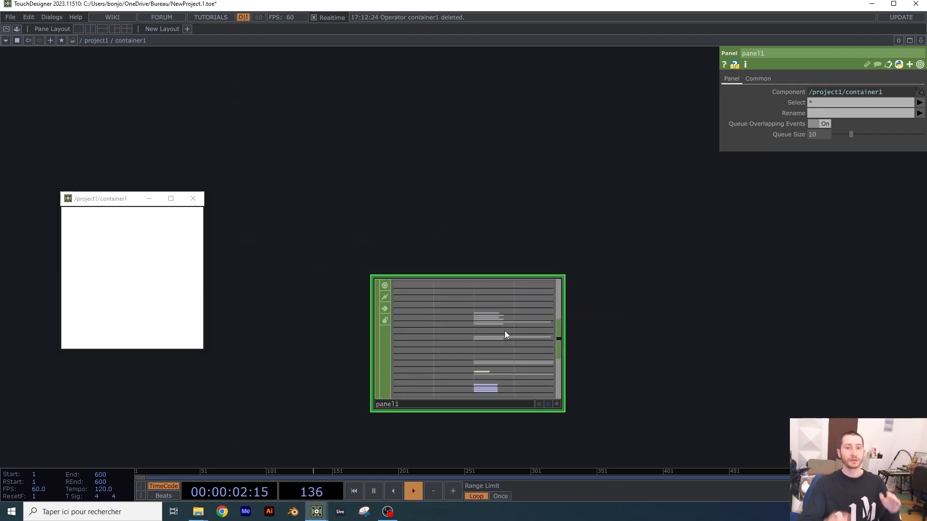
scroll(486, 227, down, 6)
key(p)
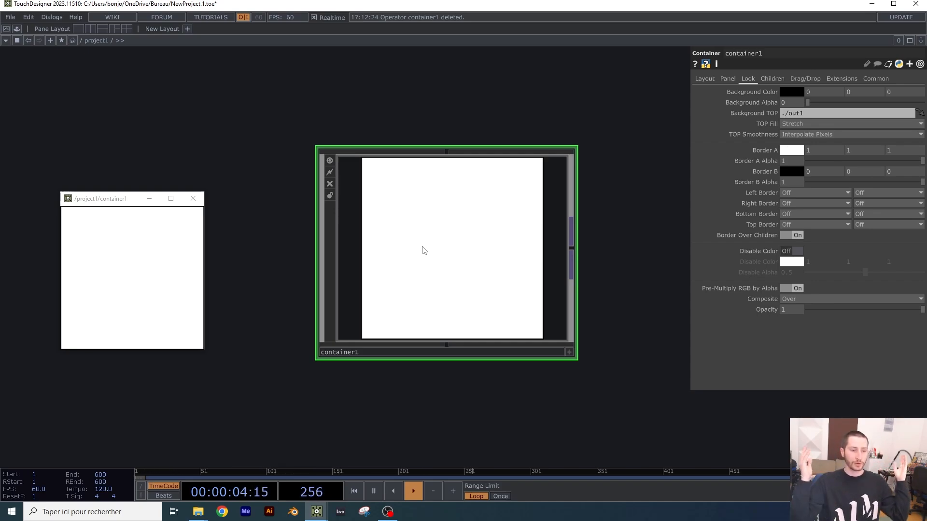
- Return inside the container, reposition the viewer window near the Panel CHOP and enlarge the CHOP to examine its channels
scroll(422, 247, up, 6)
drag(496, 213, 705, 254)
drag(424, 172, 486, 210)
drag(430, 235, 551, 219)
drag(433, 261, 357, 262)
drag(327, 211, 274, 301)
drag(117, 198, 277, 99)
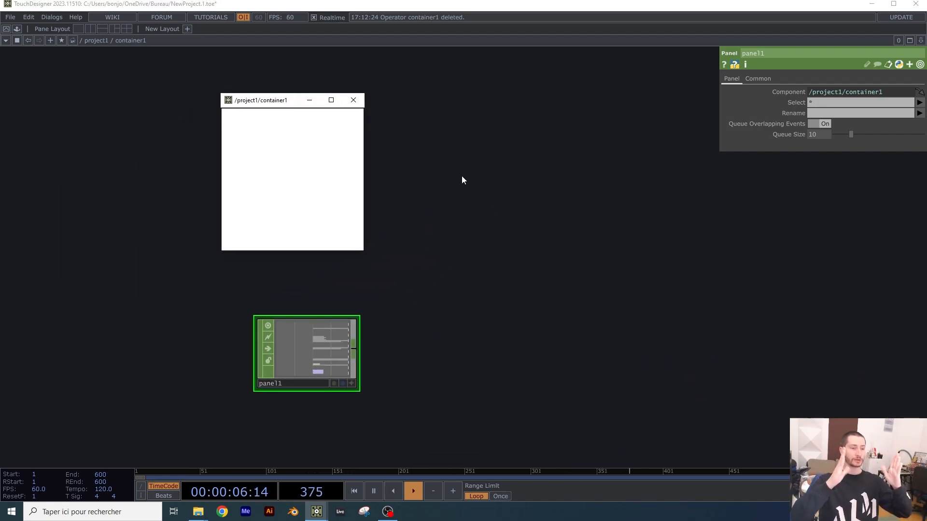
drag(497, 283, 524, 294)
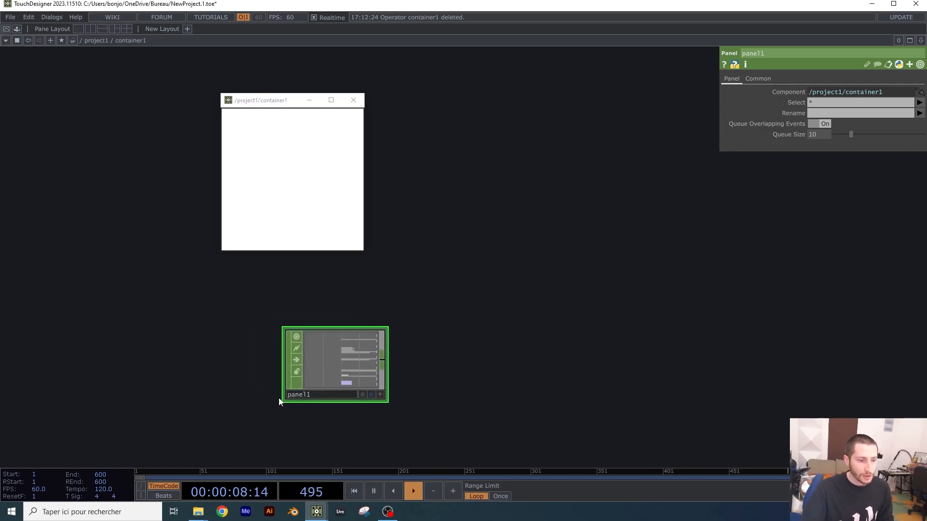
scroll(279, 401, up, 10)
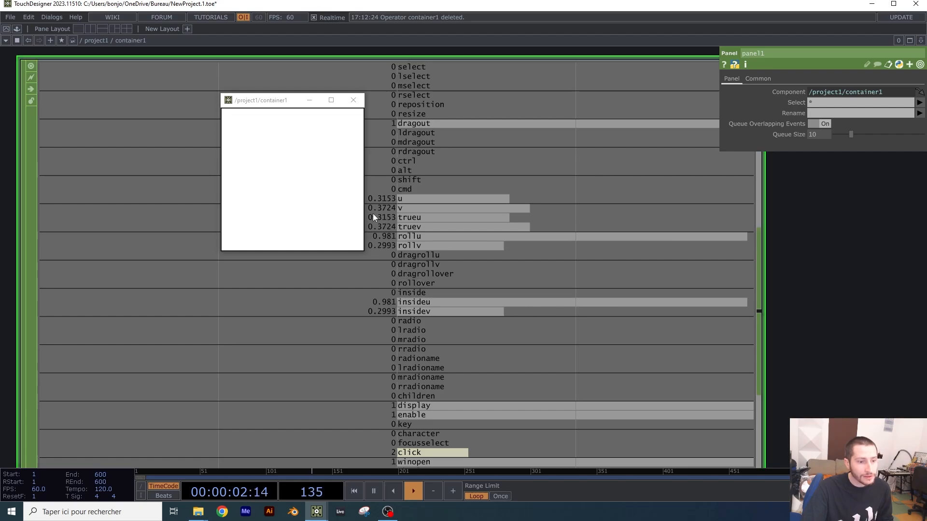
- Add a Select CHOP connected to the Panel CHOP's output
scroll(604, 284, down, 10)
drag(608, 289, 454, 300)
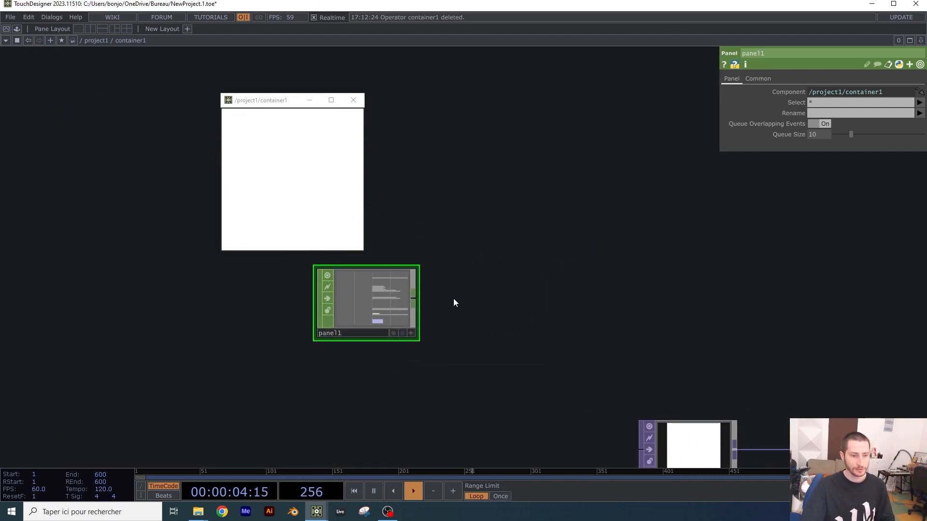
click(414, 299)
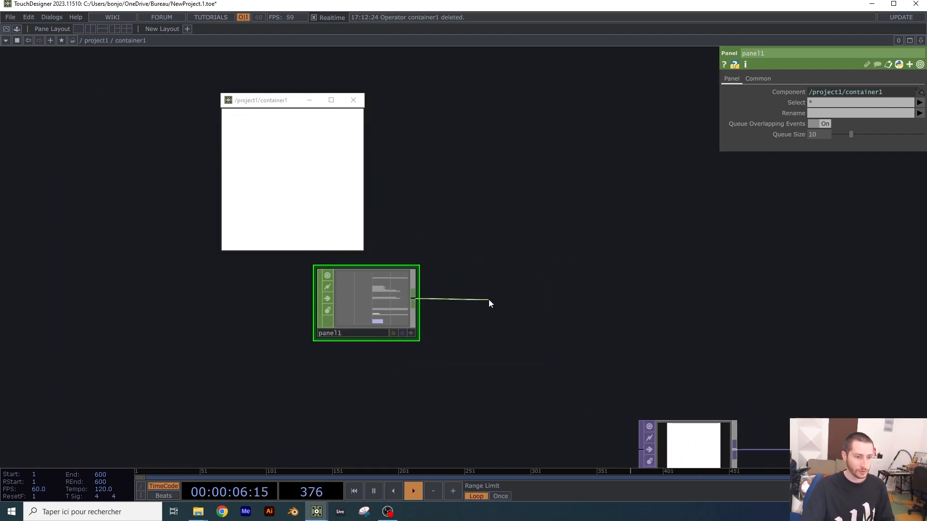
click(489, 302)
text(selct)
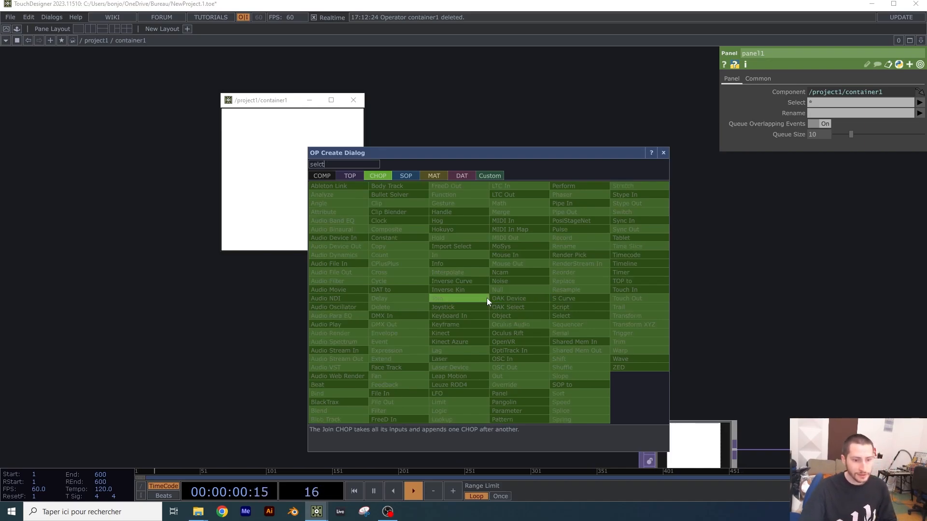
key(BackSpace)
key(BackSpace)
text(e)
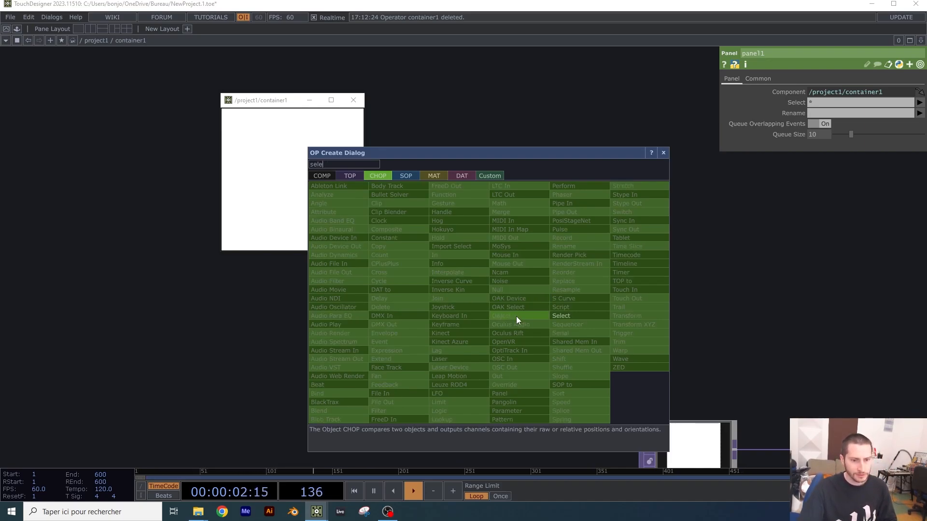
click(561, 315)
click(497, 303)
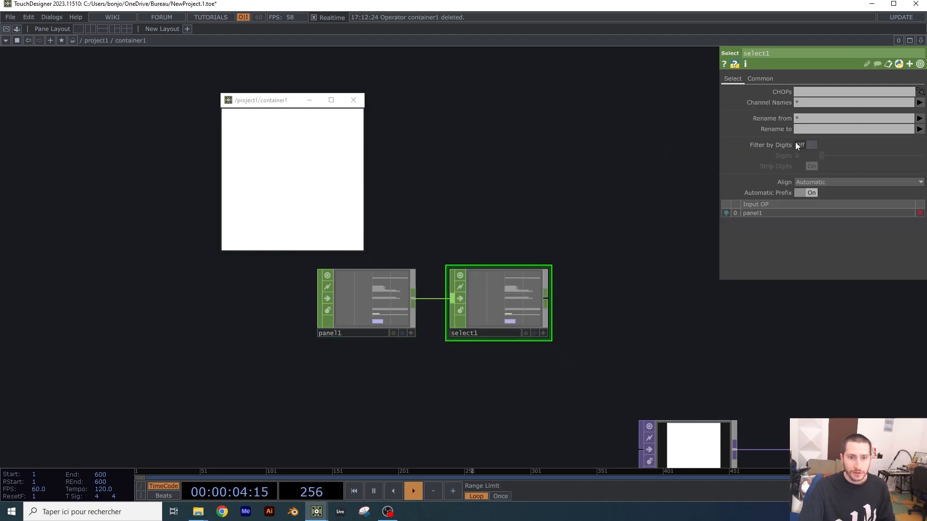
- Limit the Select CHOP's channel names to inside
scroll(486, 306, up, 5)
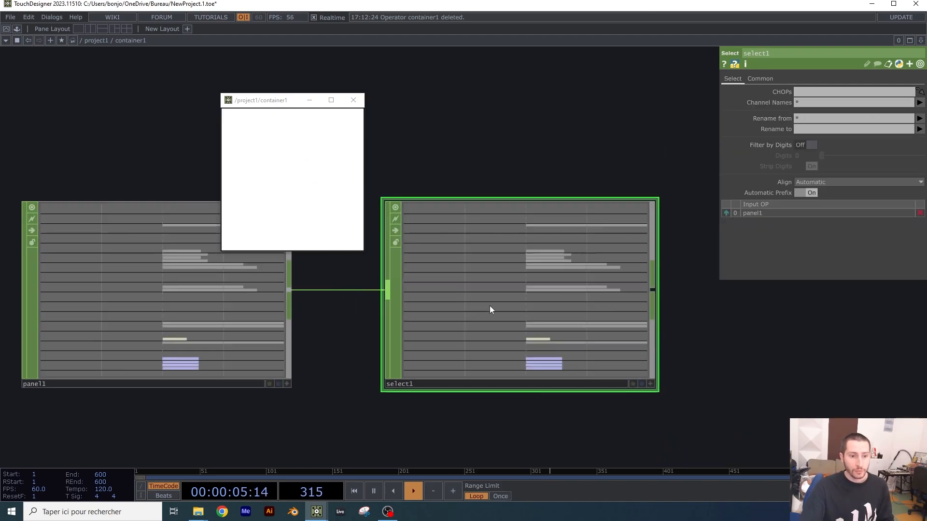
click(810, 101)
text(inside)
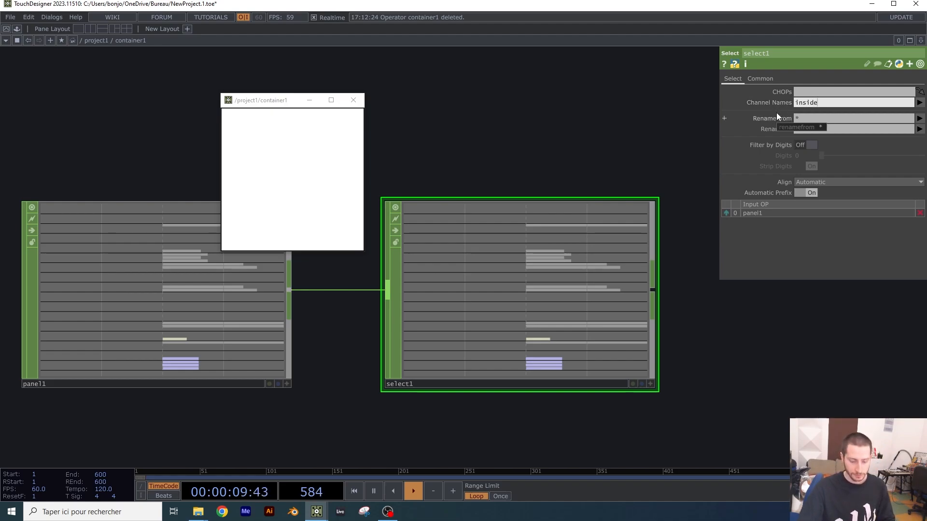
key(Return)
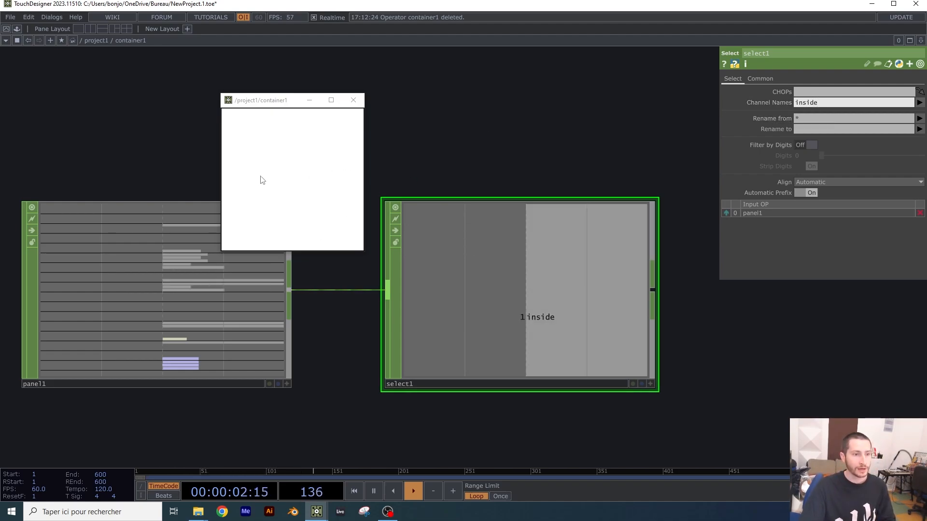
- Add a Null CHOP after the Select CHOP, placed above the Rectangle TOP
drag(563, 126, 408, 186)
scroll(408, 189, down, 3)
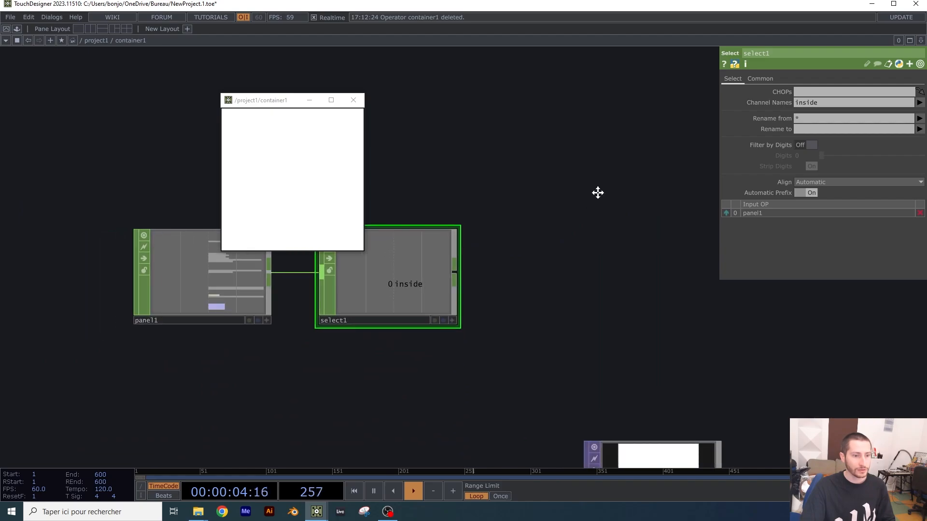
drag(375, 261, 424, 235)
drag(513, 253, 523, 217)
scroll(522, 215, down, 3)
click(478, 224)
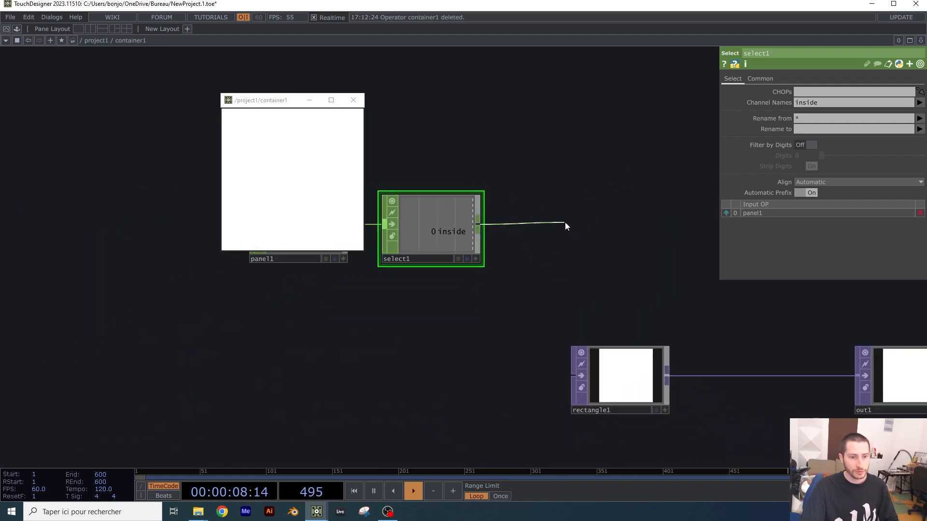
click(564, 222)
text(null)
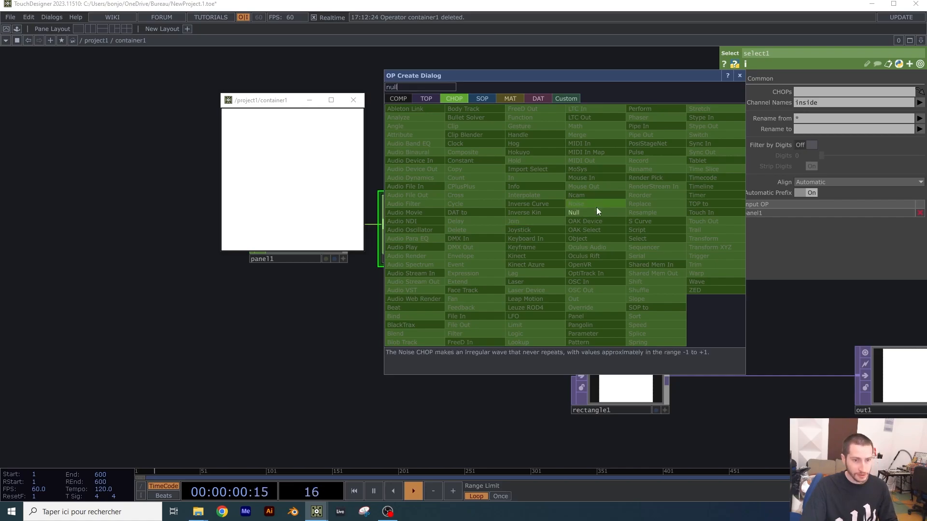
click(595, 212)
click(620, 232)
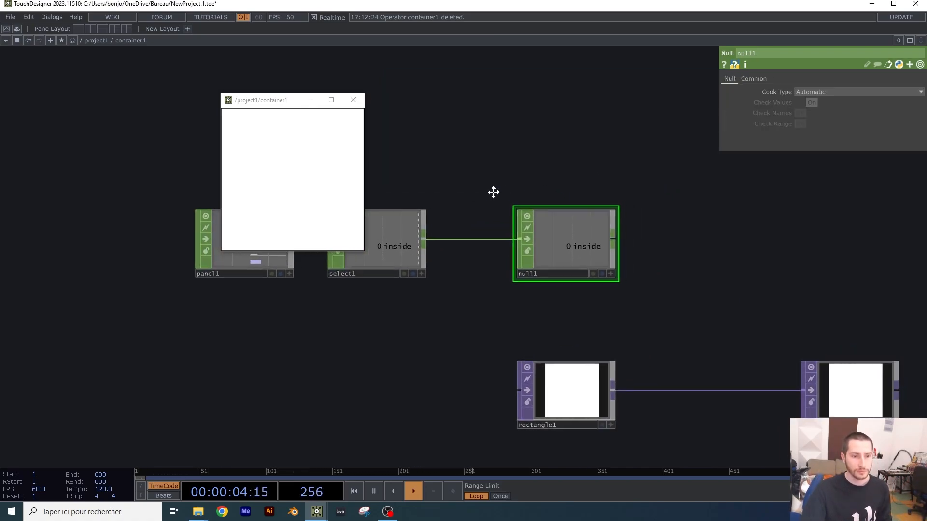
drag(503, 192, 415, 191)
drag(593, 189, 586, 138)
drag(511, 135, 642, 173)
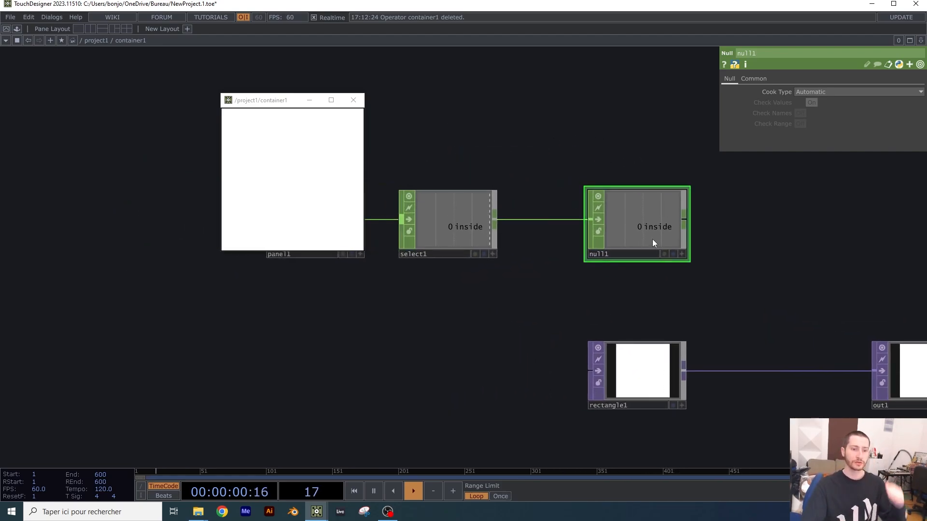
- Round the Rectangle TOP's corners with the corner radius unit set to Fraction and a radius of 0.1147
click(649, 362)
drag(622, 293, 456, 194)
drag(531, 226, 578, 232)
click(737, 79)
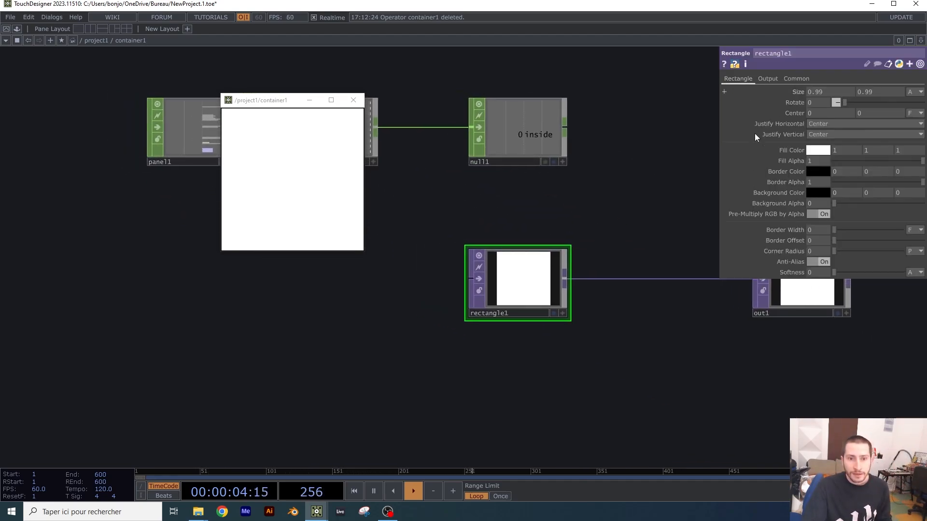
scroll(517, 277, up, 5)
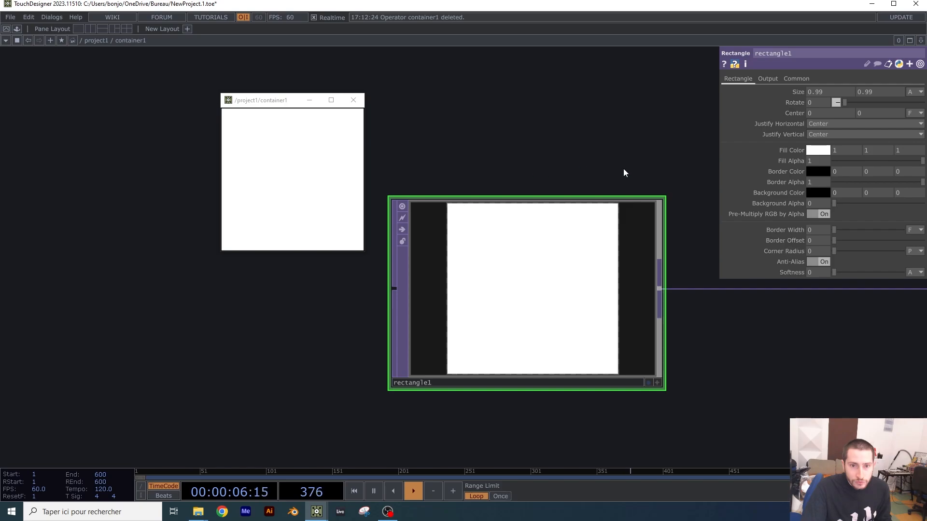
drag(833, 251, 925, 256)
drag(845, 257, 896, 250)
click(917, 251)
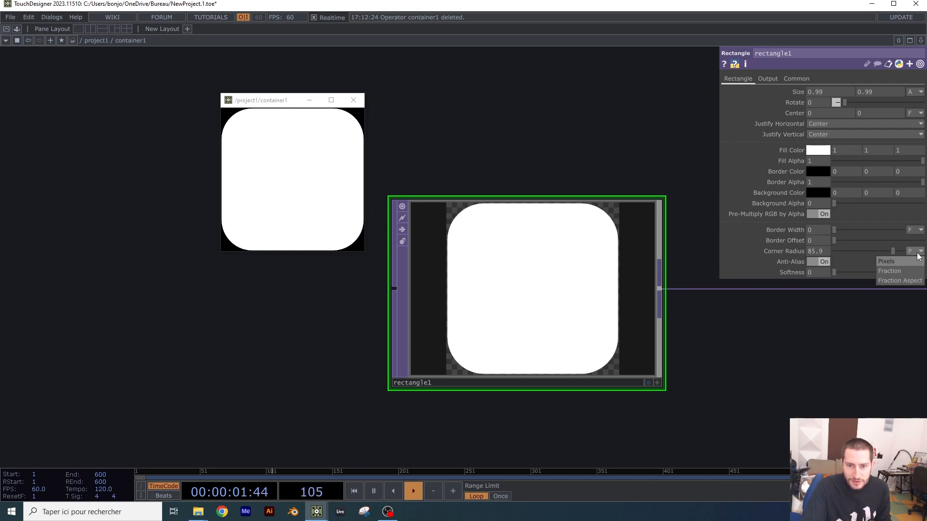
click(893, 272)
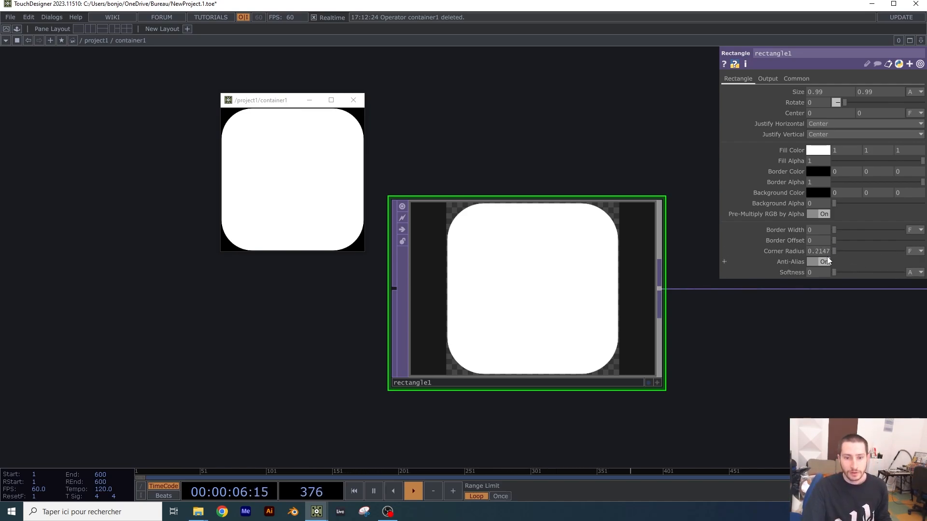
middle_drag(823, 262, 764, 241)
middle_drag(821, 239, 859, 240)
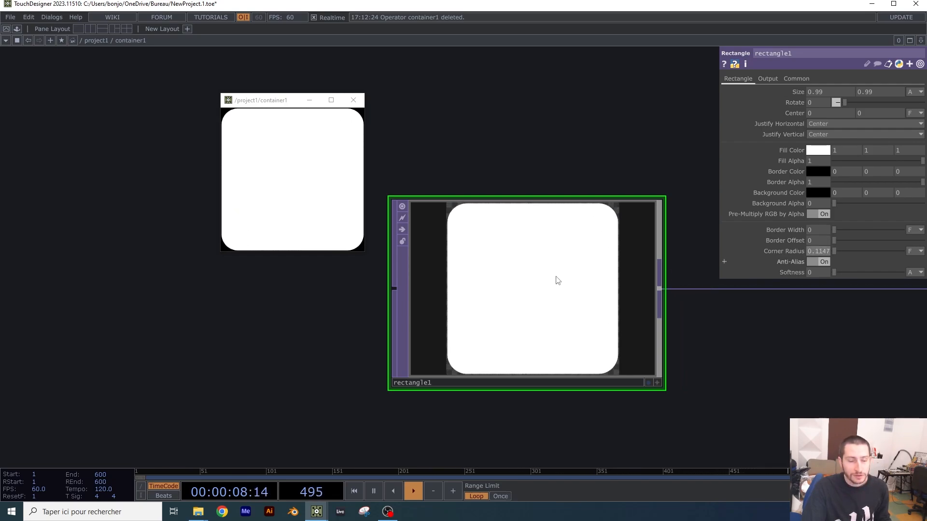
- Drive the Rectangle TOP's corner radius with a CHOP Reference to the Null CHOP's inside channel
scroll(529, 268, down, 8)
scroll(545, 199, up, 3)
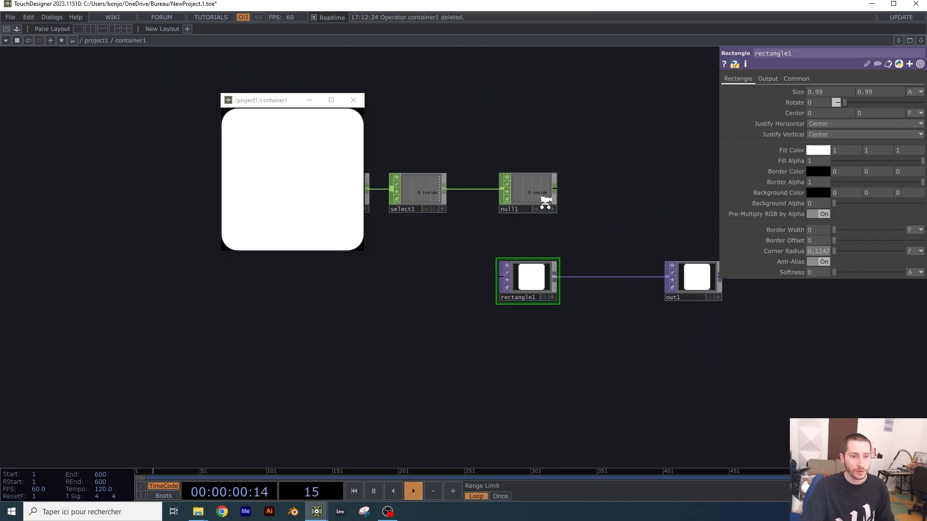
drag(525, 184, 817, 240)
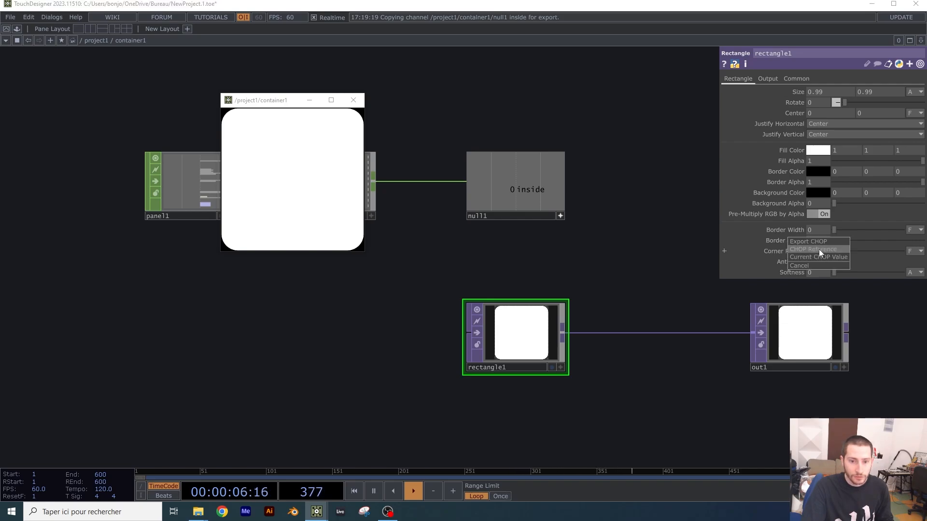
click(553, 237)
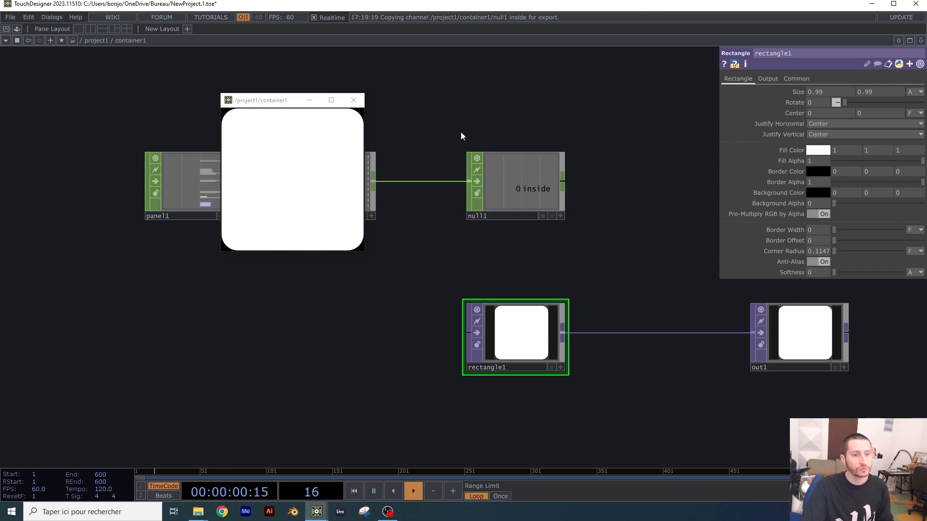
click(531, 175)
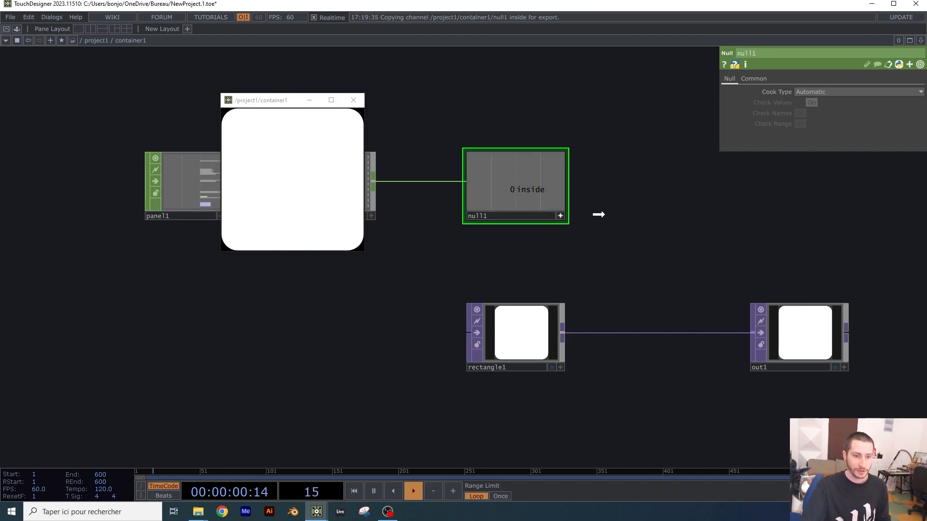
click(529, 304)
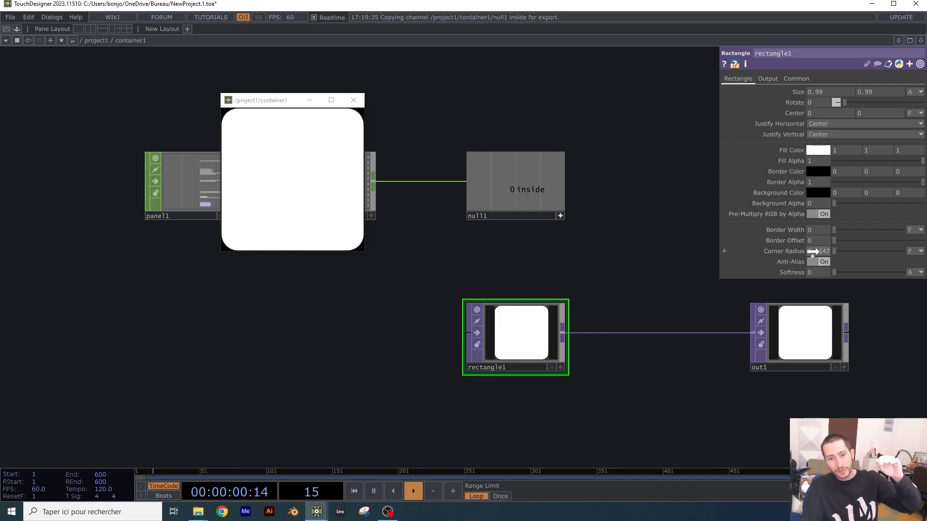
drag(812, 251, 816, 252)
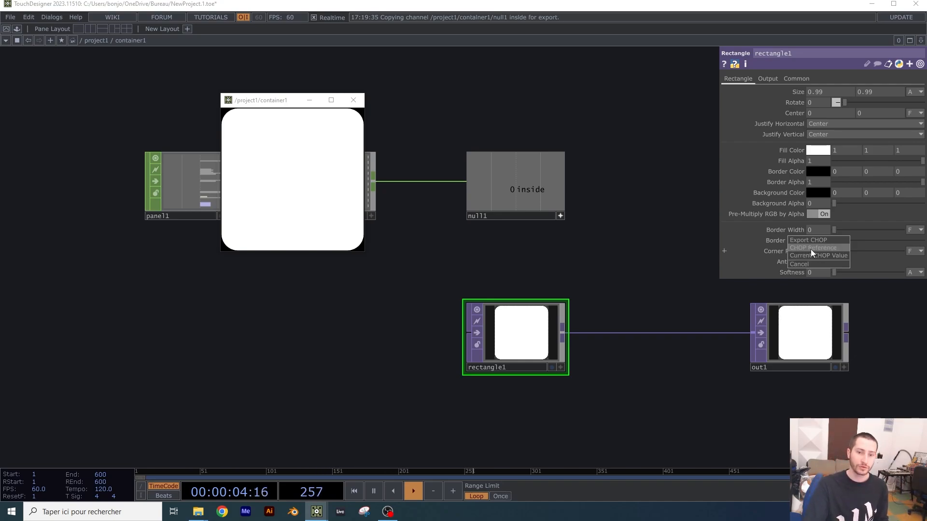
click(809, 249)
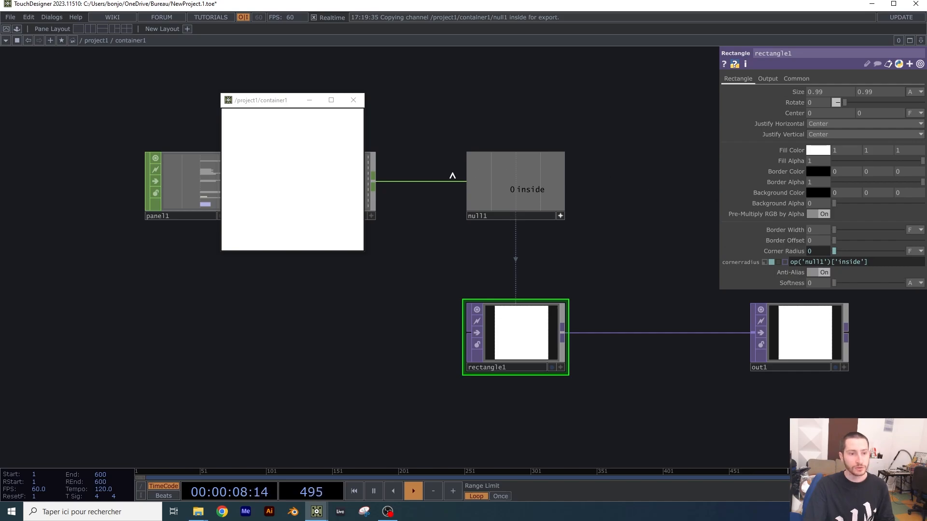
click(653, 262)
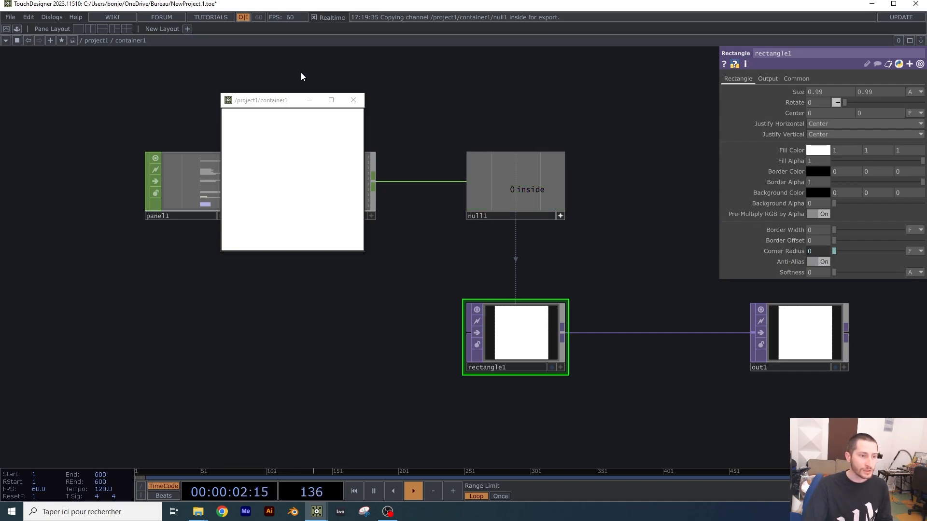
- Move the container's viewer window below the CHOP chain and test how pointing into it affects the rectangle's corners
drag(274, 100, 109, 255)
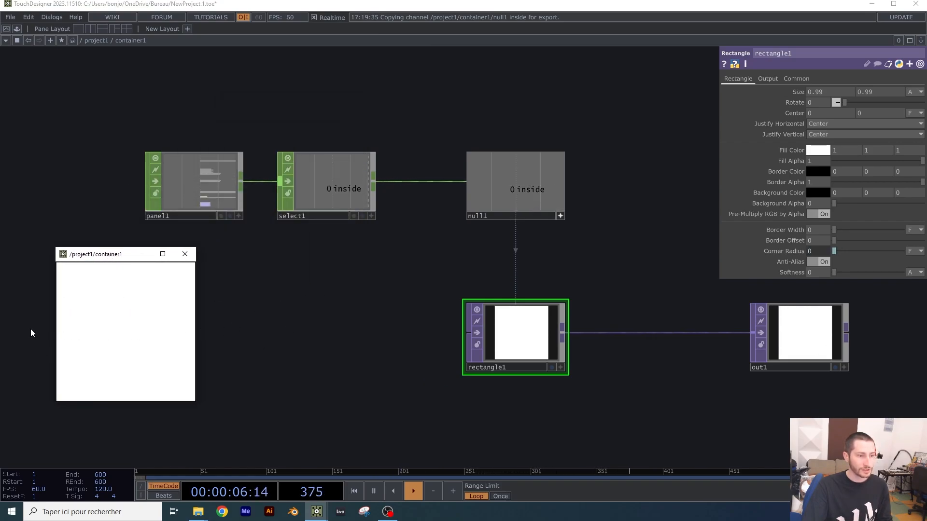
drag(438, 253, 567, 250)
click(688, 214)
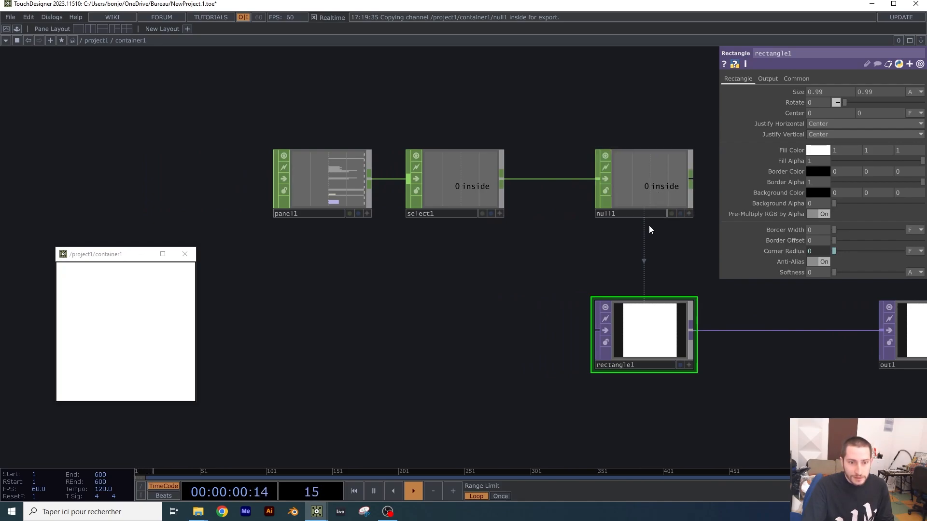
click(672, 186)
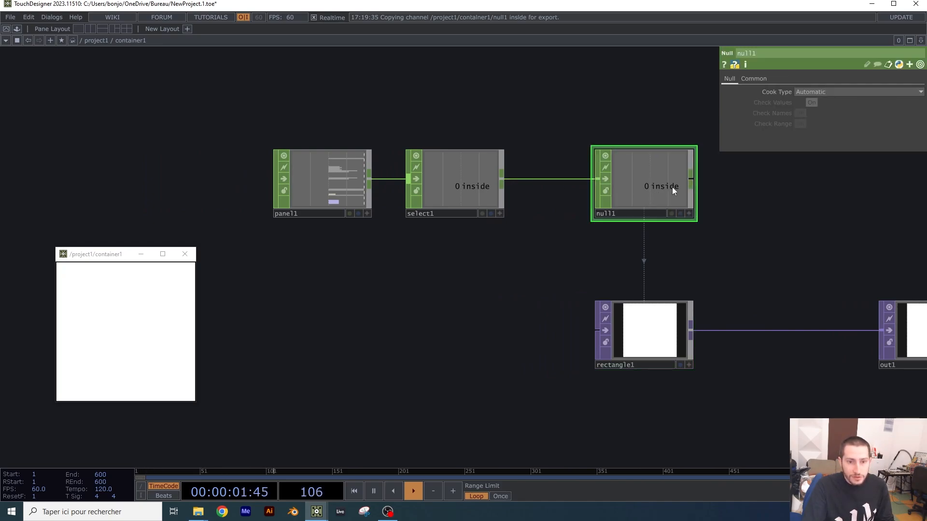
click(651, 319)
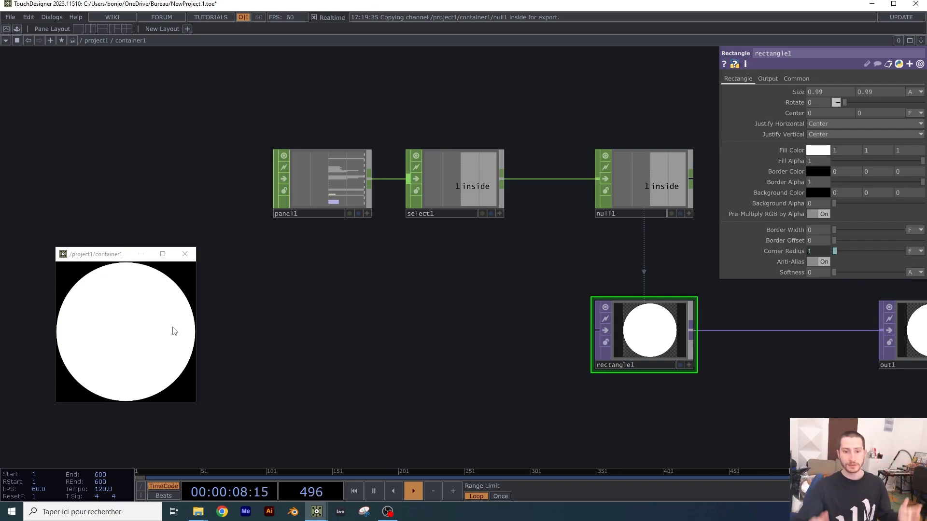
- Move the Panel and Select CHOPs away from the Null CHOP and insert a Math CHOP on the wire between Select and Null
drag(484, 236, 272, 148)
drag(430, 174, 240, 180)
click(388, 224)
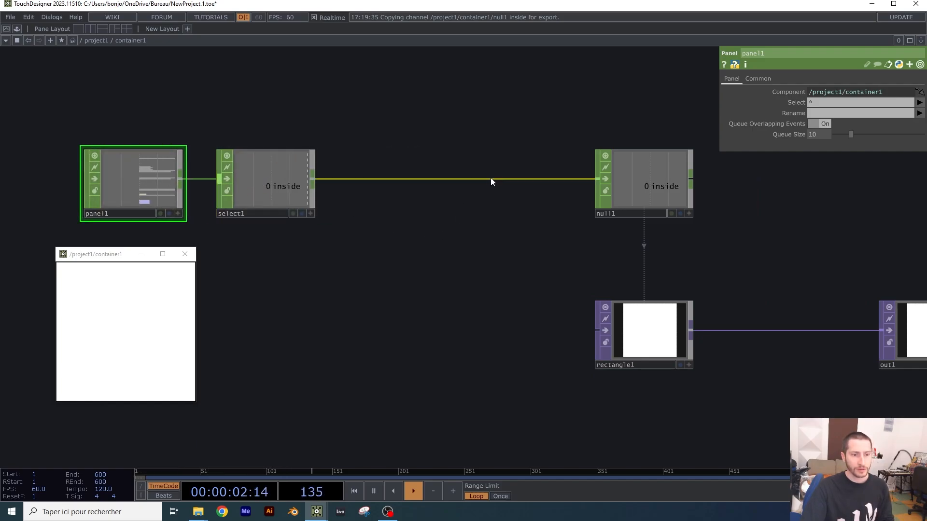
right_click(490, 179)
click(506, 169)
text(math)
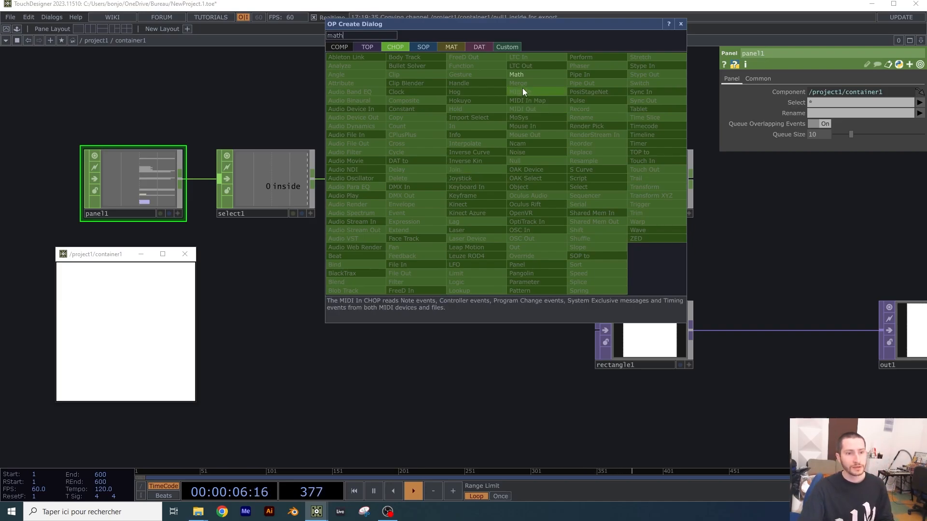
click(524, 75)
click(522, 174)
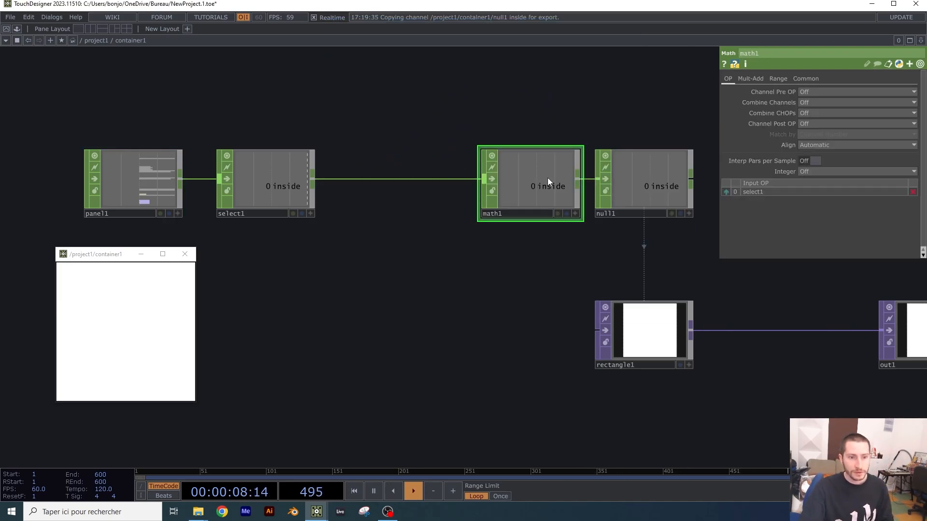
- Set the upper To Range value of the Math CHOP to 0.5 and test the corner rounding in the viewer
click(782, 80)
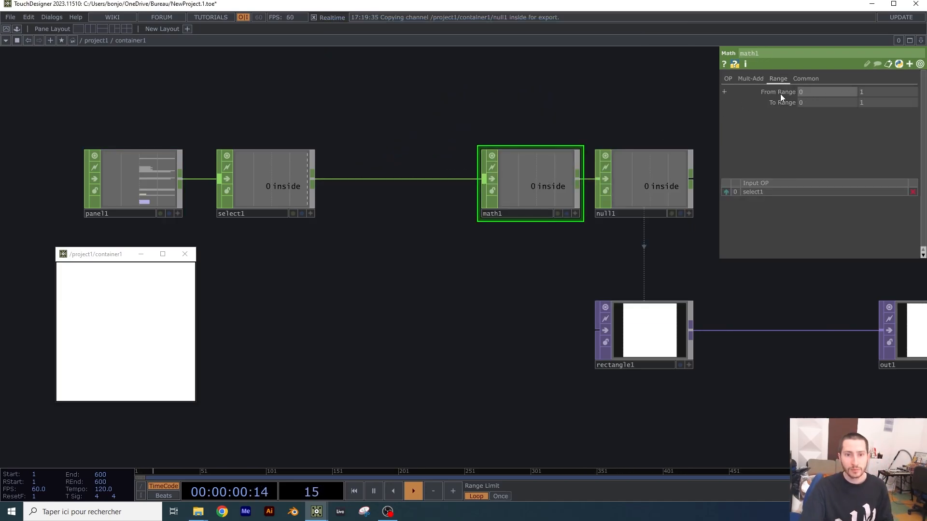
mouse_move(93, 303)
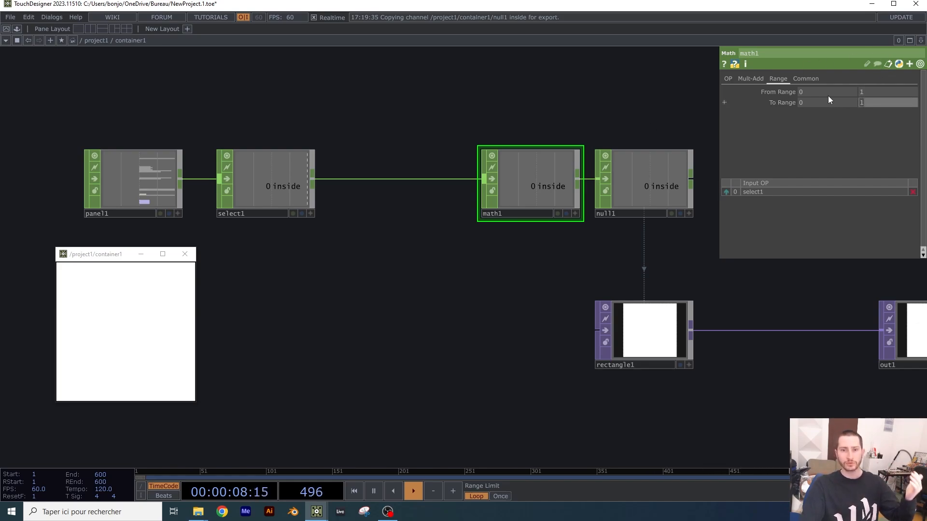
text(0.5)
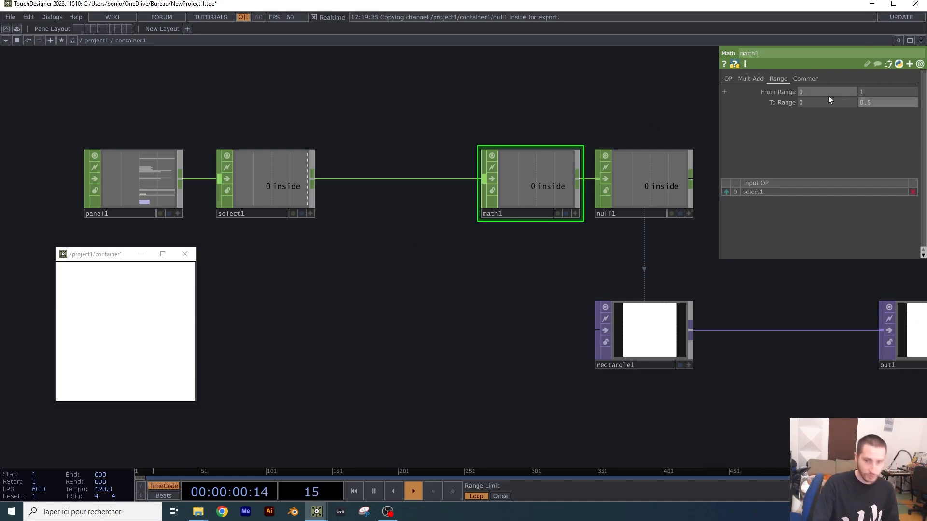
key(Return)
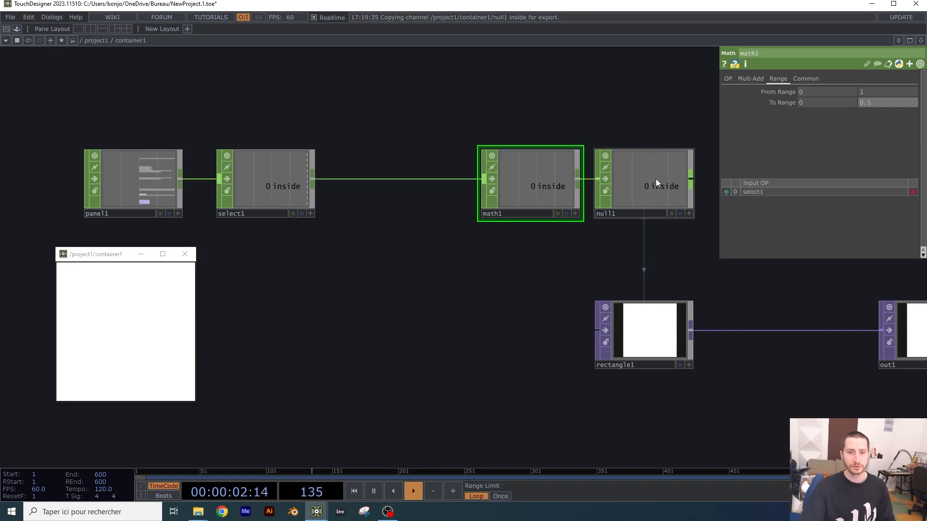
mouse_move(185, 323)
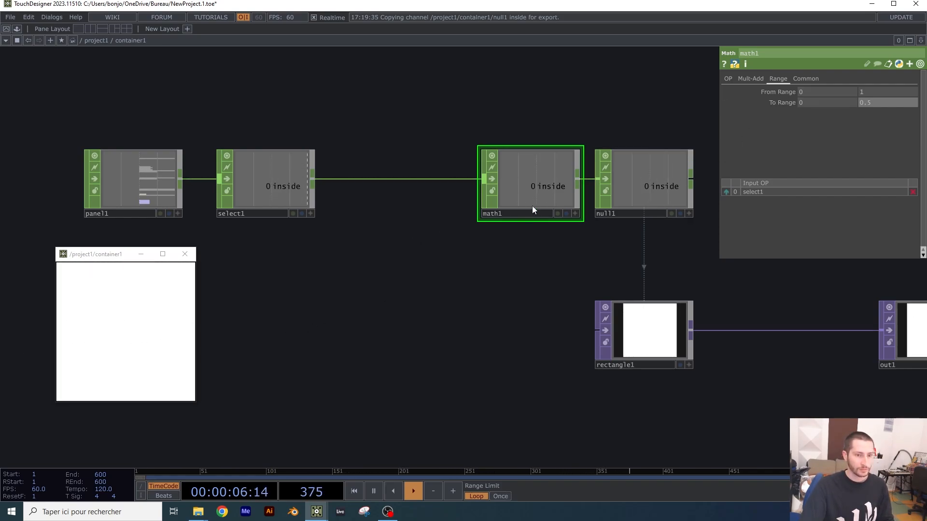
- Move the Select CHOP closer to the Panel CHOP and insert a Lag CHOP on the wire between Select and Math
drag(391, 331, 433, 337)
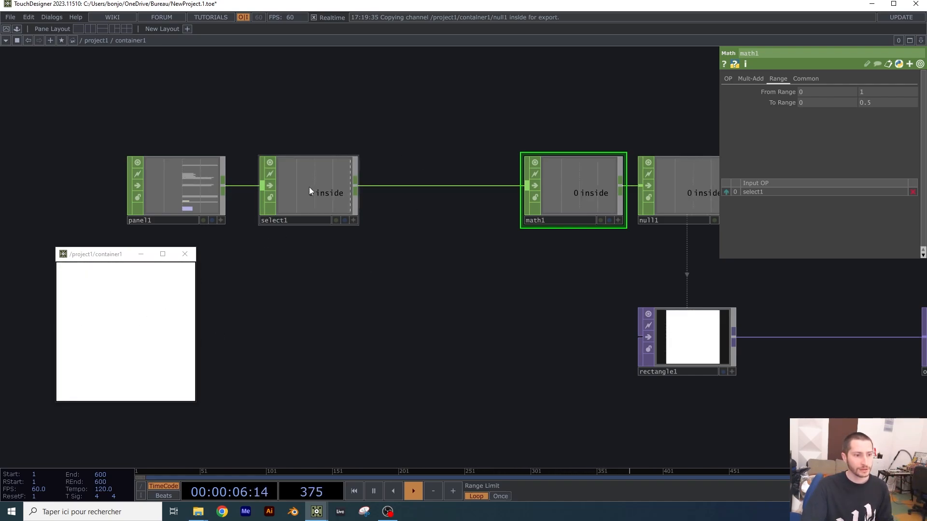
drag(309, 187, 290, 187)
right_click(404, 186)
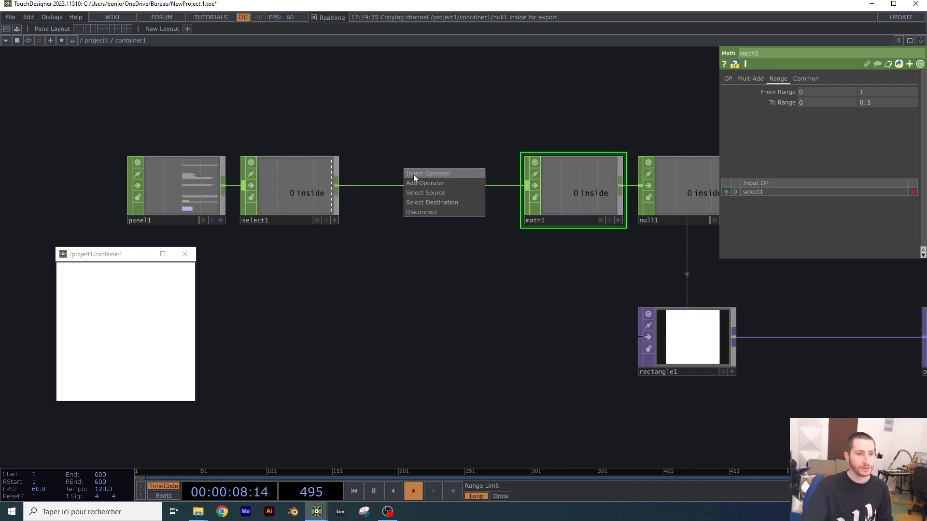
click(413, 174)
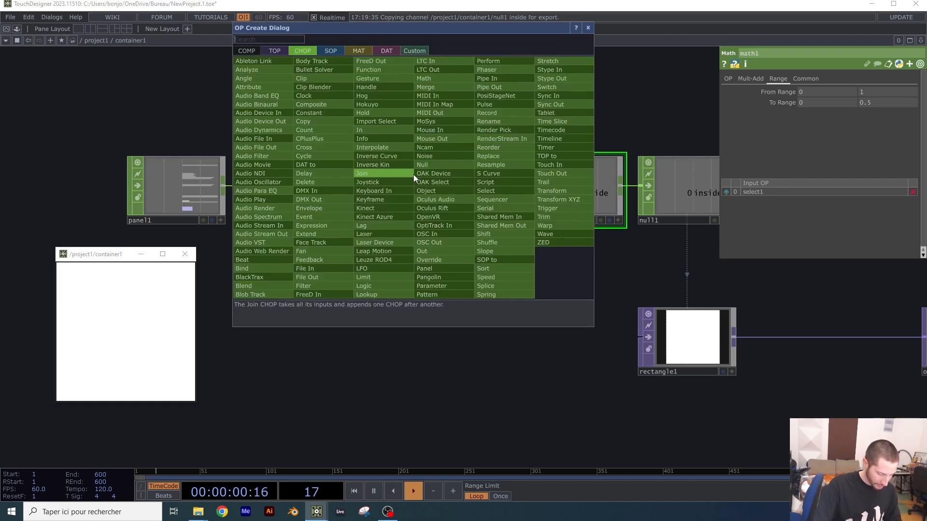
text(lag)
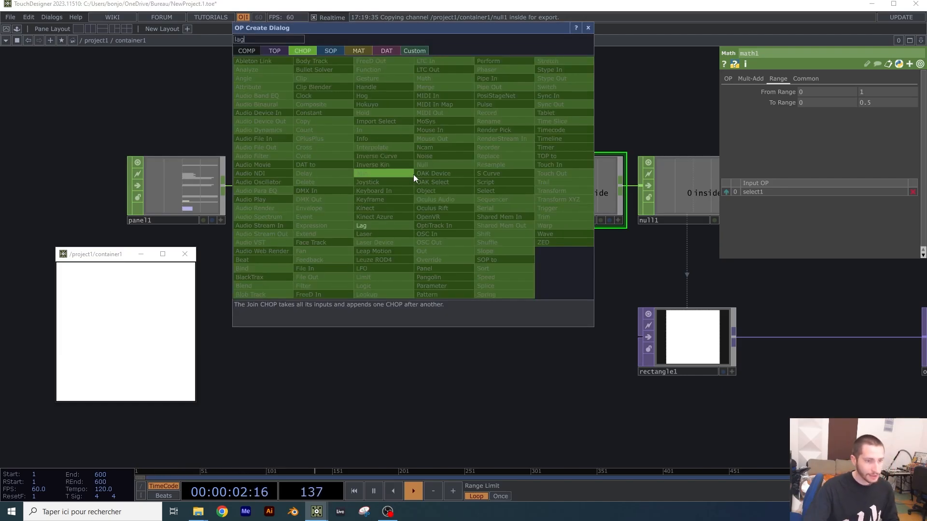
click(384, 224)
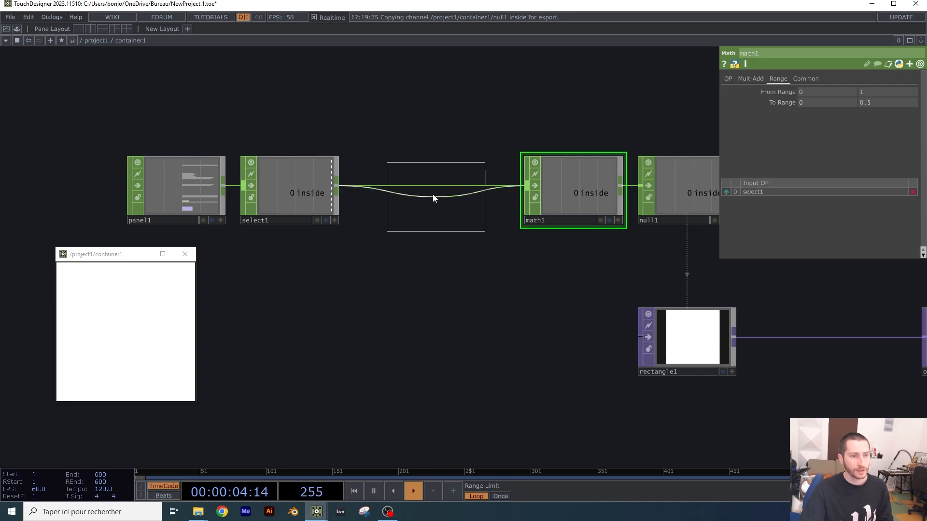
click(428, 192)
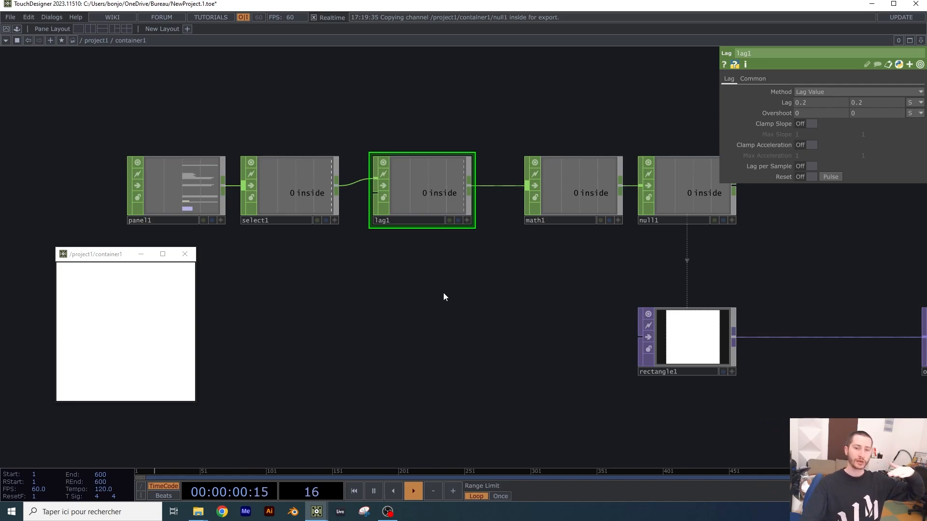
- Set the Lag CHOP's two lag values to 0 and 1 second
click(919, 103)
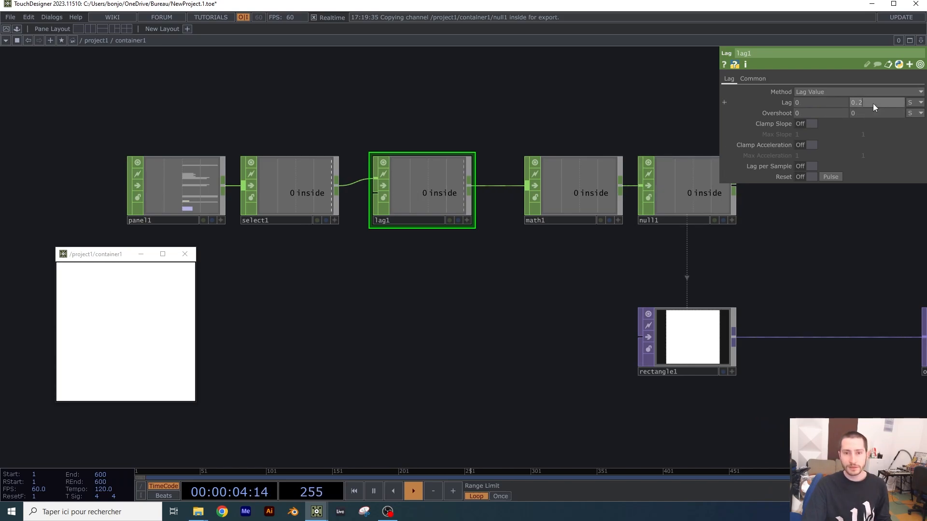
text(1)
key(Return)
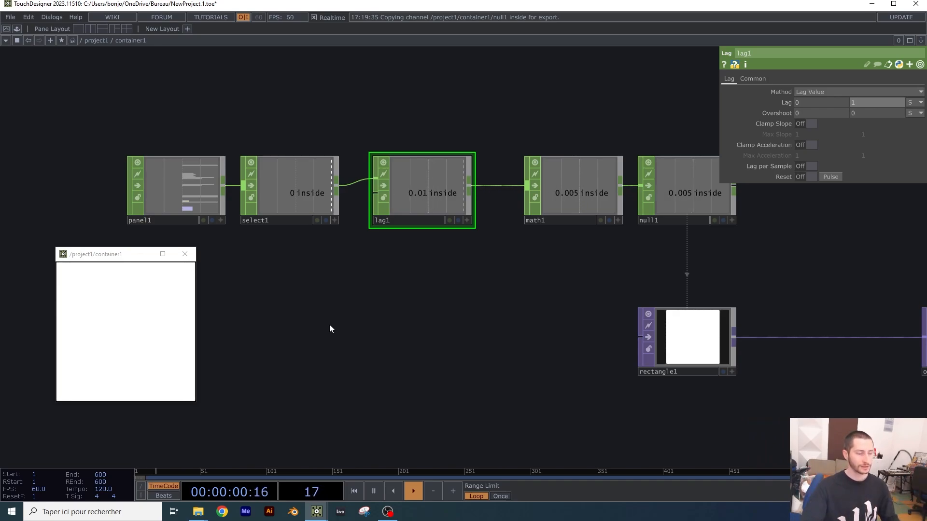
- Move the container's viewer window below the operator chain and test the lagged corner rounding
scroll(382, 314, down, 6)
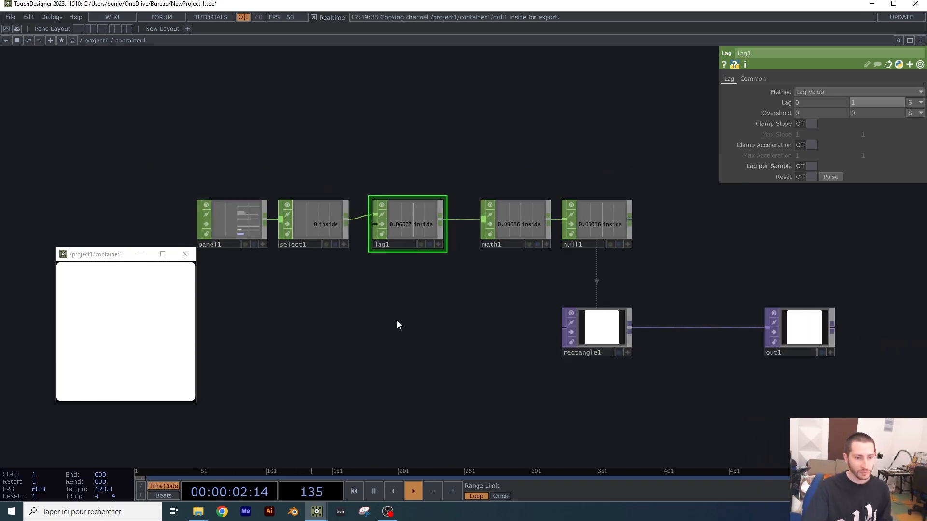
drag(415, 354, 422, 296)
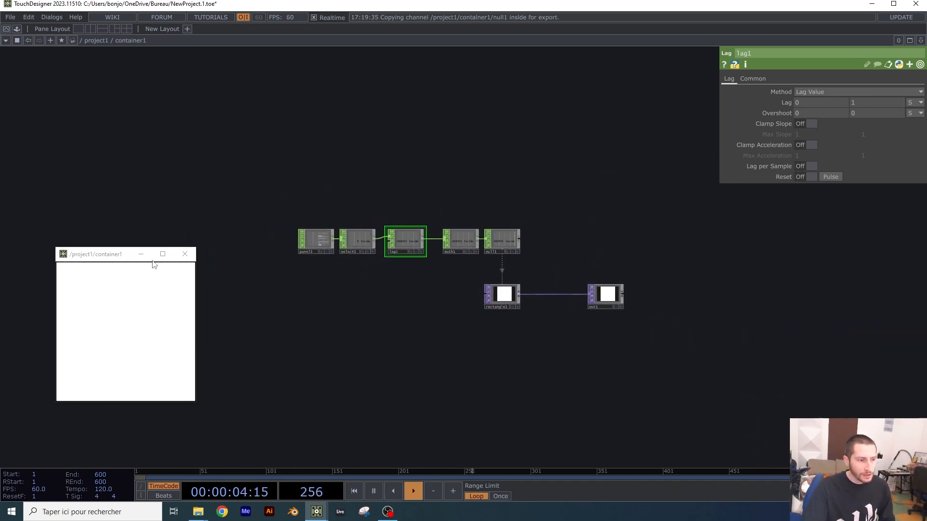
drag(101, 255, 198, 276)
drag(336, 290, 285, 205)
drag(387, 235, 416, 255)
scroll(414, 256, up, 4)
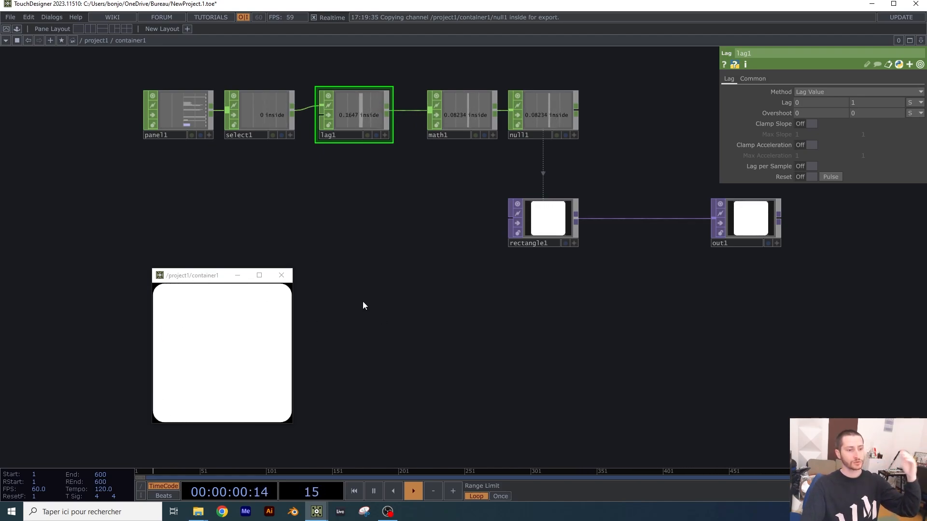
drag(306, 192, 375, 206)
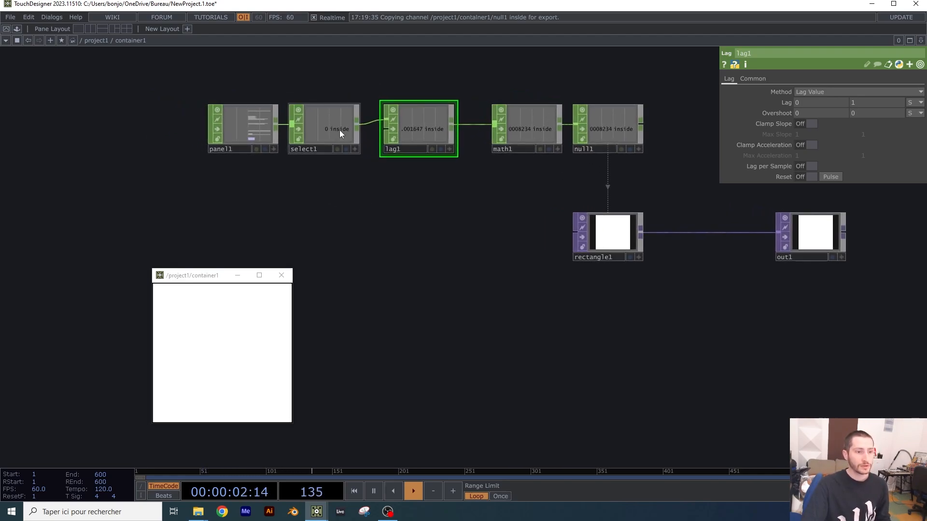
click(340, 129)
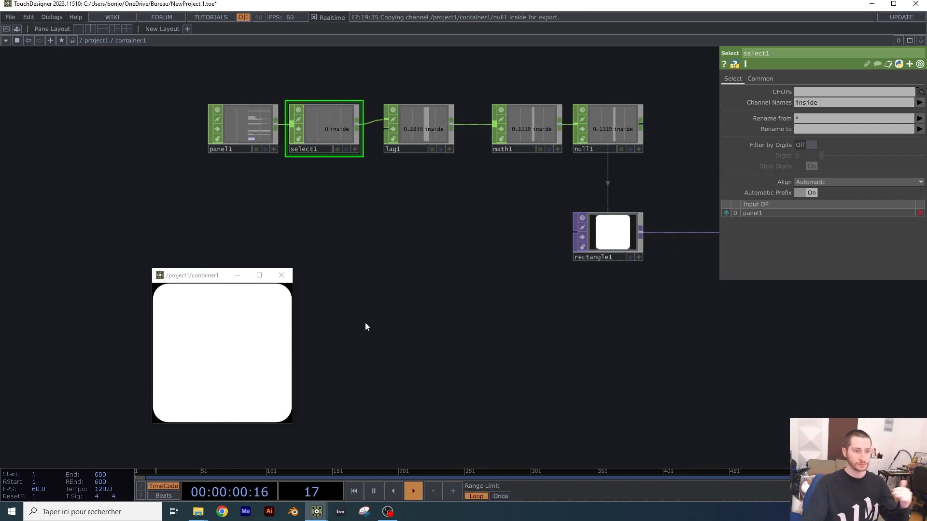
drag(378, 279, 390, 255)
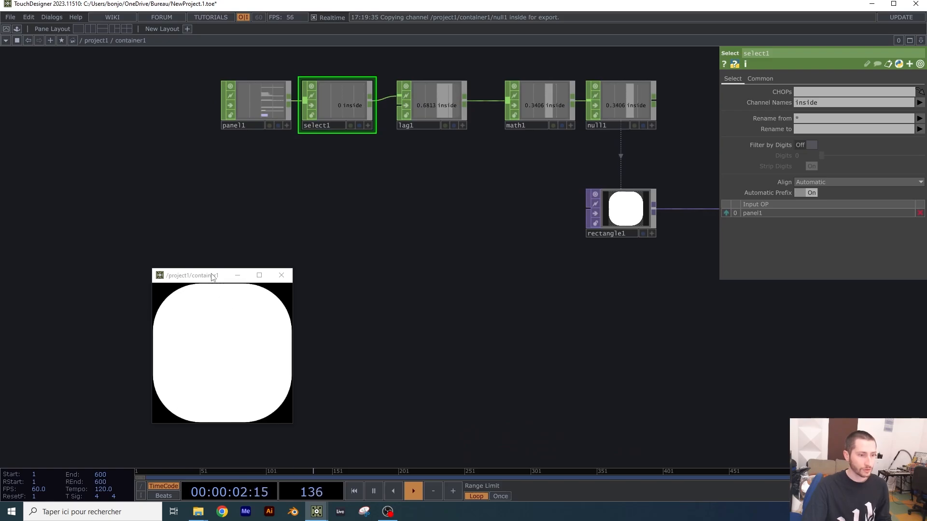
- Add a Noise TOP to the container network, beside the viewer window
key(Tab)
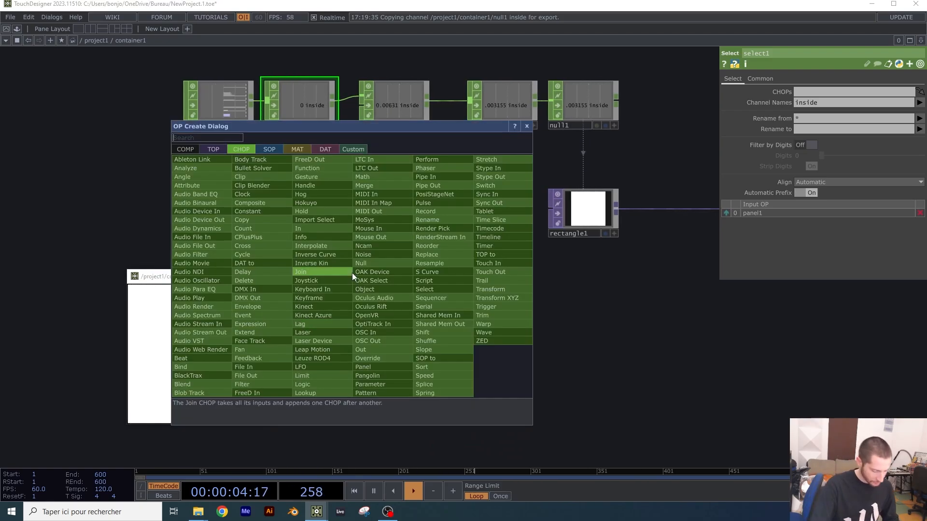
key(Tab)
key(Tab)
key(Tab)
key(Tab)
key(Tab)
key(Tab)
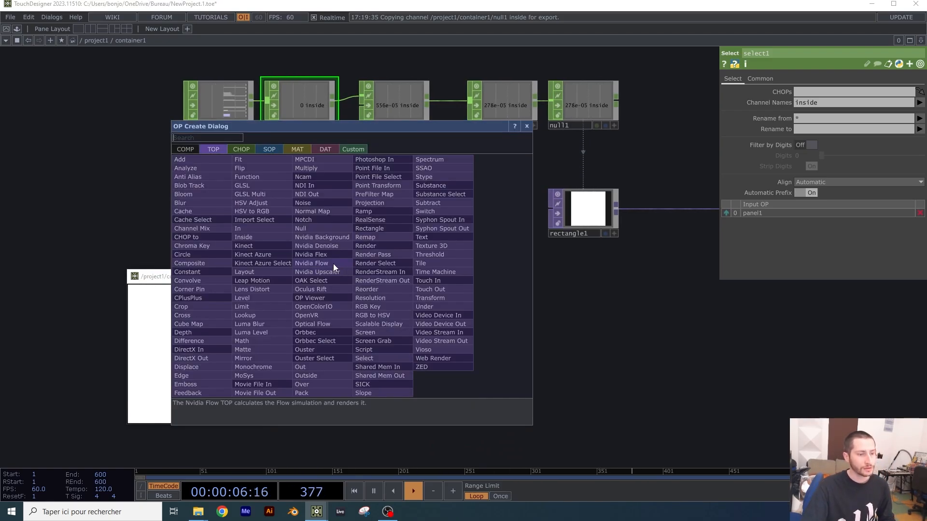
text(noise)
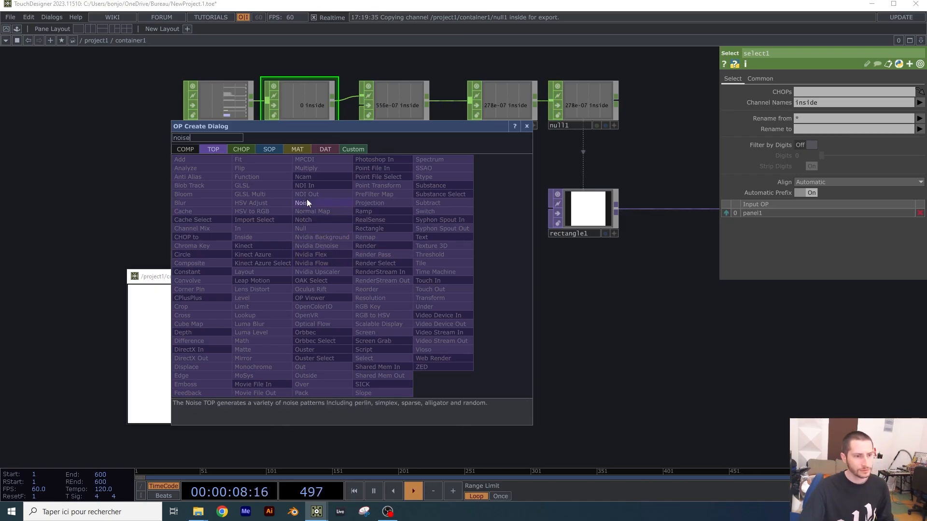
click(311, 201)
click(366, 278)
scroll(366, 279, up, 3)
scroll(367, 278, up, 3)
scroll(367, 278, down, 2)
- Set the Noise TOP's resolution to 1 by 1
click(818, 78)
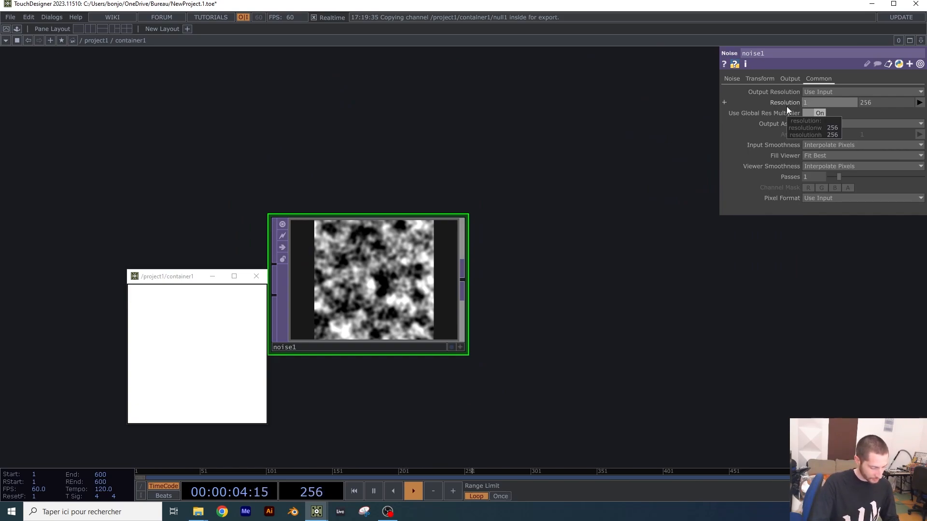
key(Tab)
text(1)
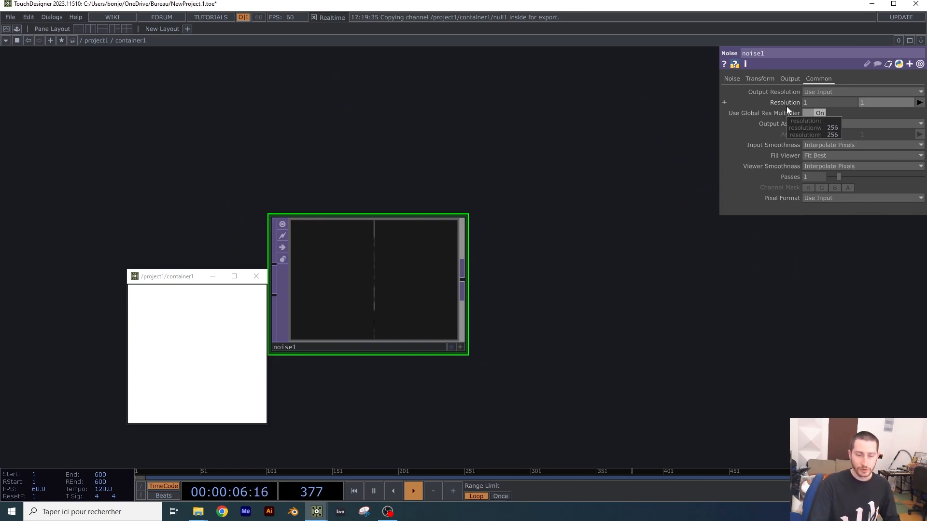
key(Return)
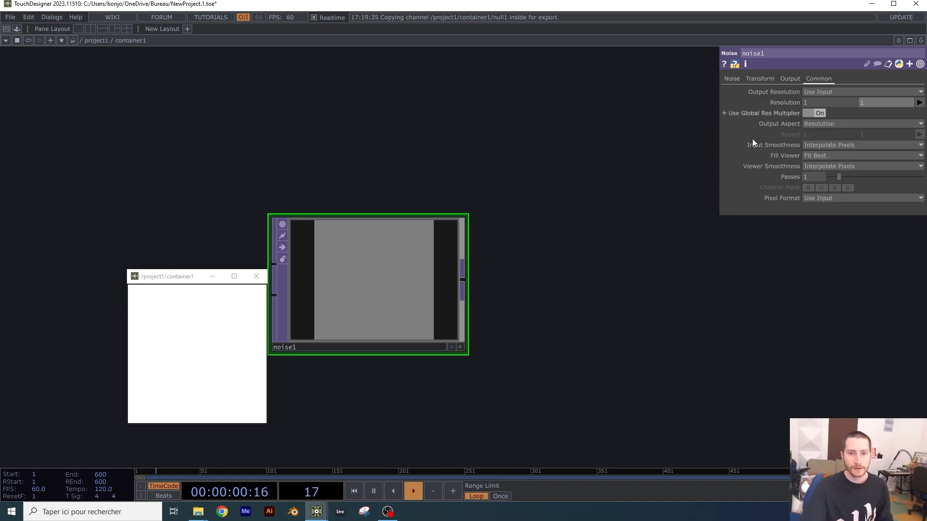
- Examine the Rectangle TOP's resolution settings and how its width and height are driven
scroll(552, 176, down, 4)
drag(510, 261, 418, 298)
drag(459, 246, 433, 258)
click(647, 179)
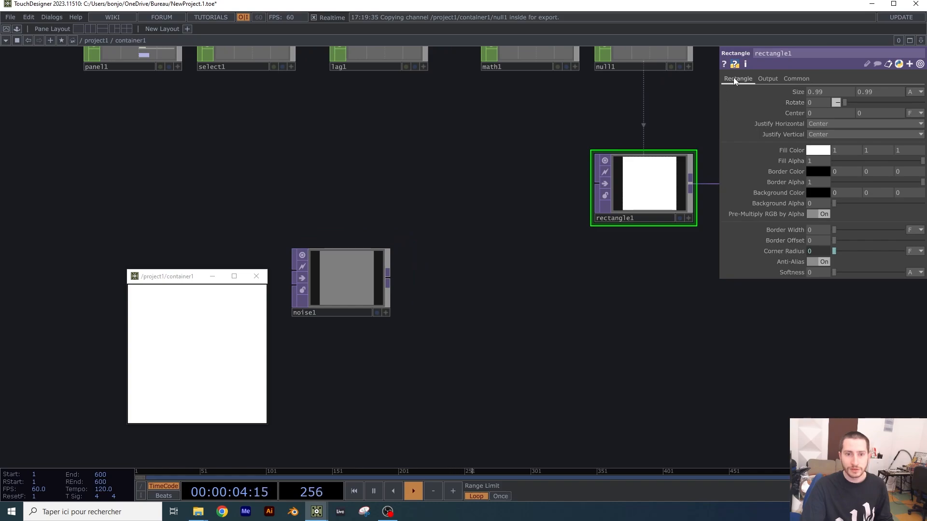
click(770, 79)
click(799, 79)
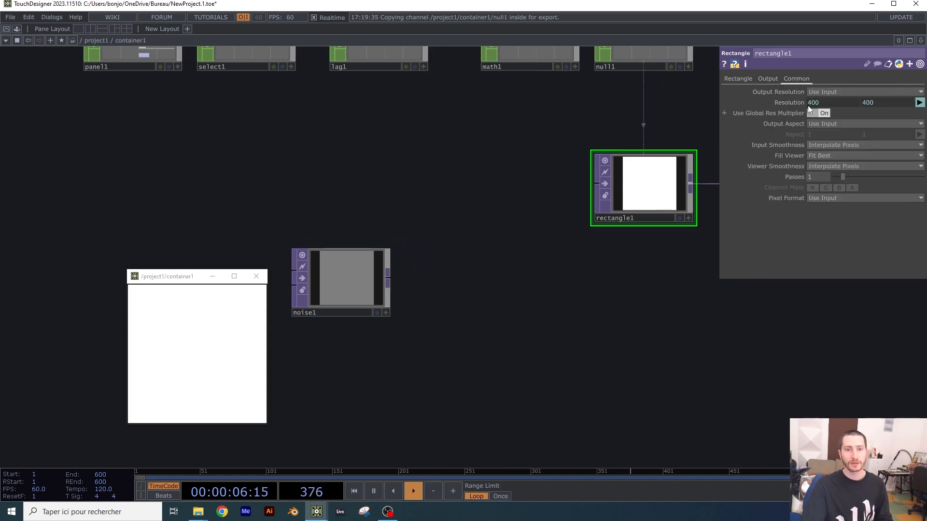
click(788, 103)
click(788, 103)
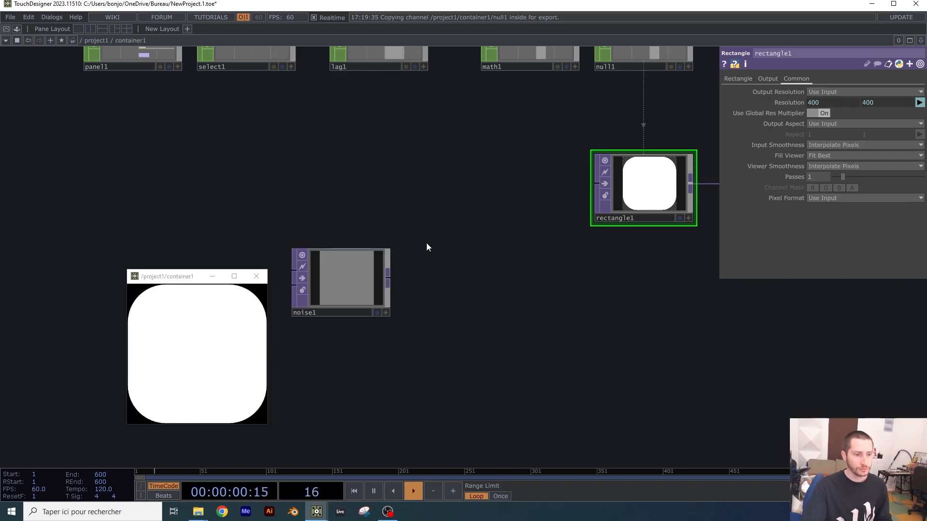
- Connect a new Fit TOP to the Noise TOP's output and place it beside the Noise TOP
click(373, 274)
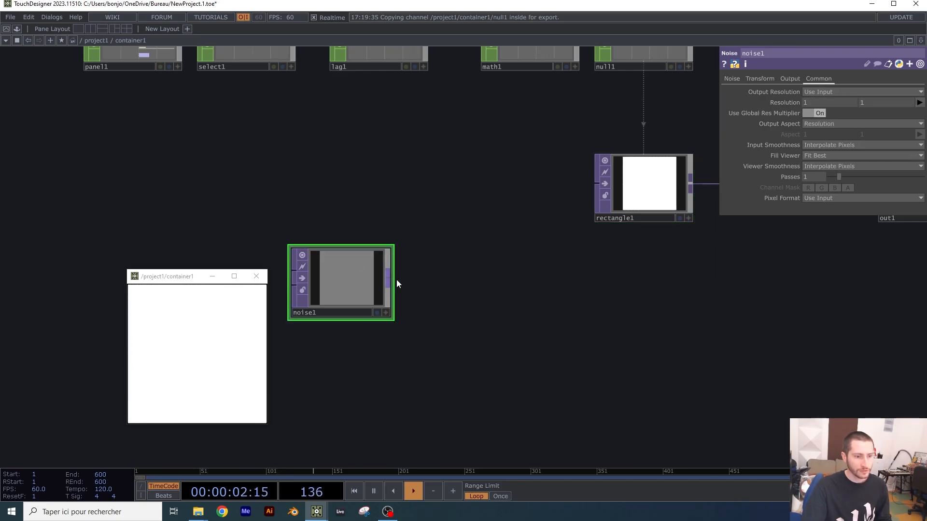
right_click(392, 279)
text(fit)
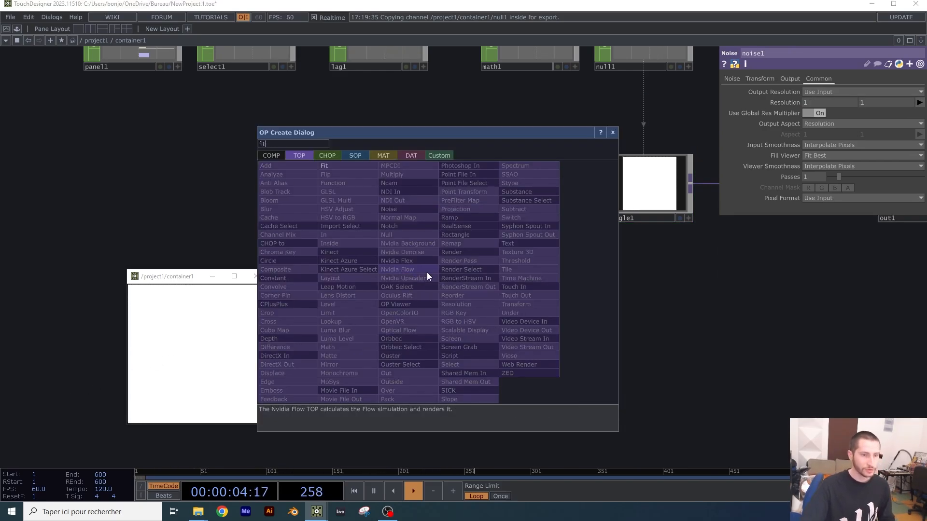
click(352, 173)
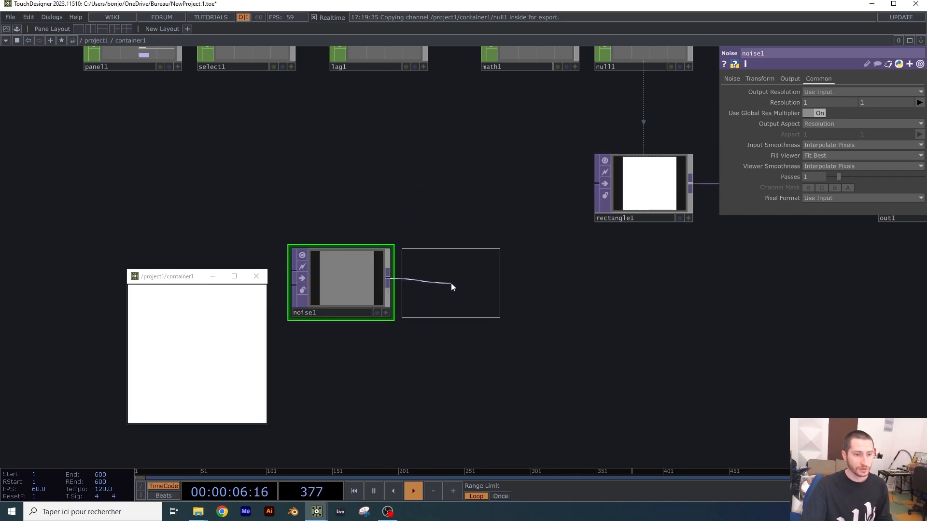
click(458, 287)
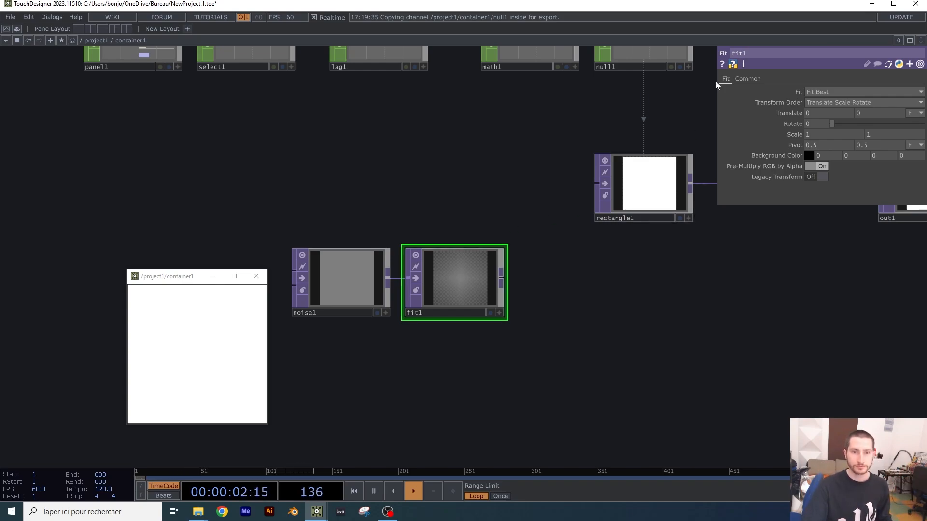
- Set the Fit TOP's resolution width to the Rectangle TOP's expression parent().par.w
click(746, 79)
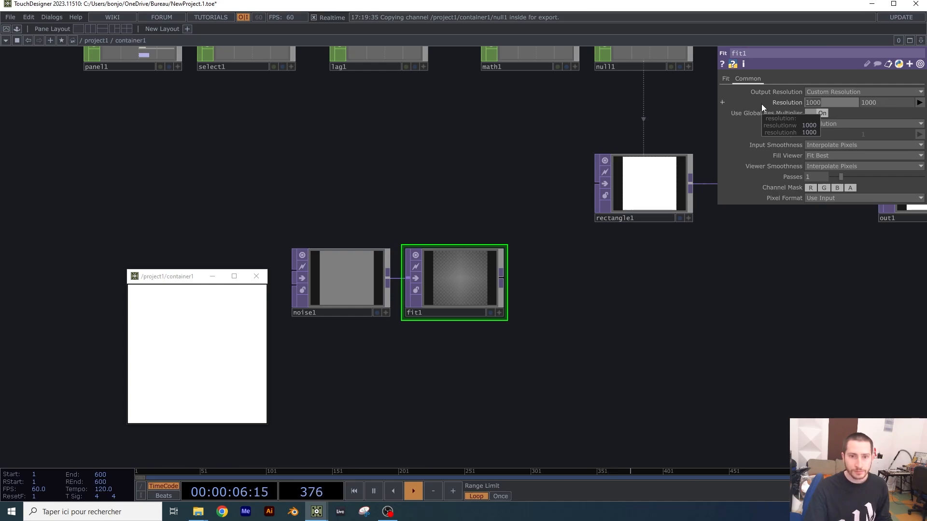
click(671, 187)
click(789, 102)
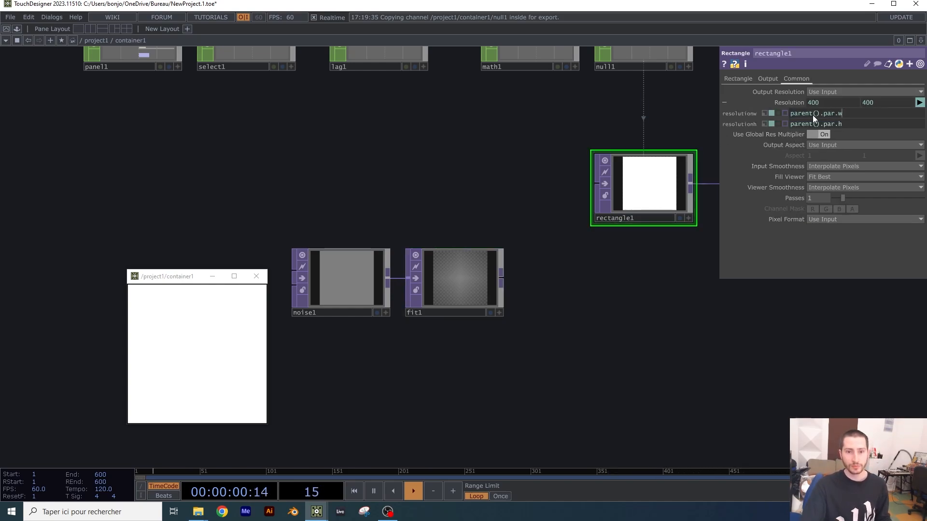
click(823, 114)
key(ctrl+c)
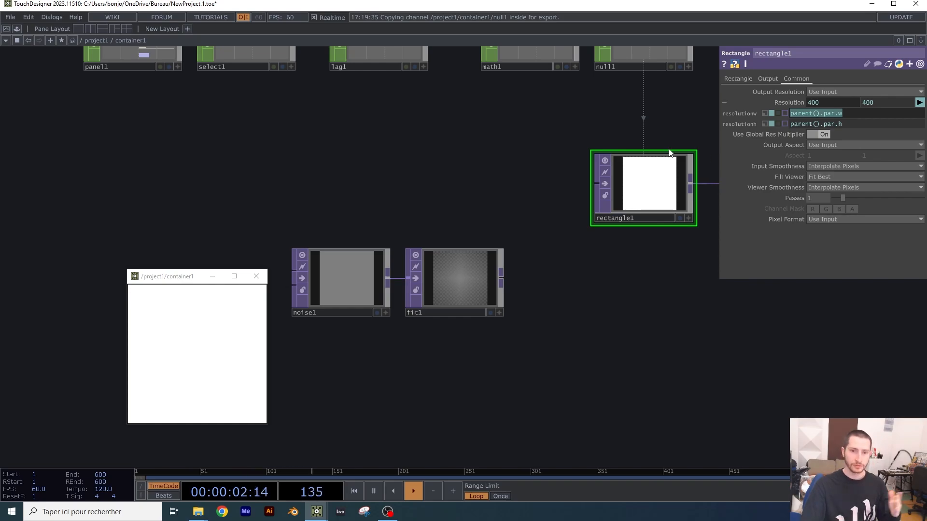
click(811, 114)
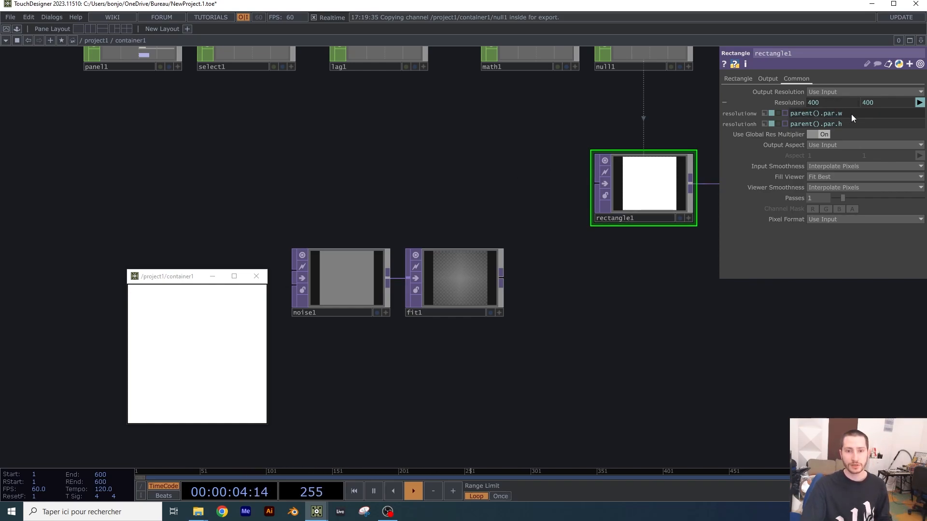
click(460, 291)
key(ctrl+v)
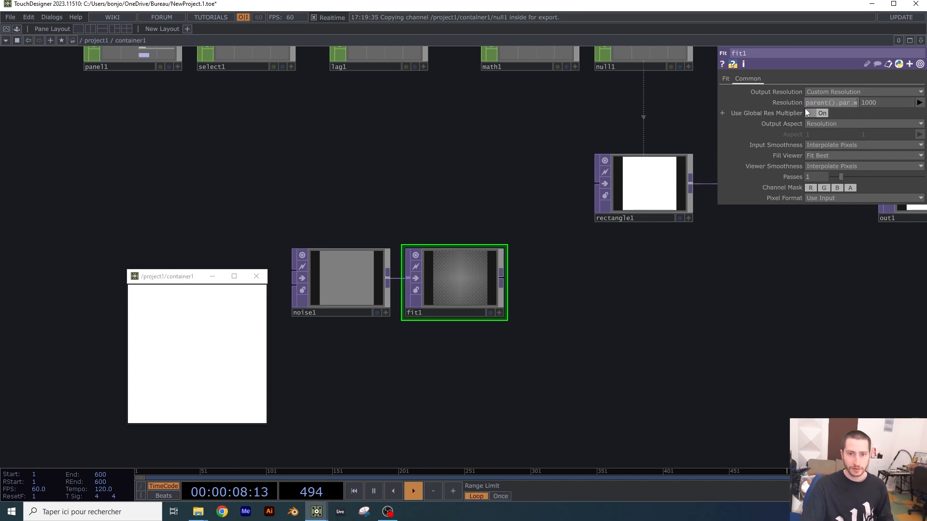
- Set the Fit TOP's resolution height to the expression parent().par.h
click(778, 102)
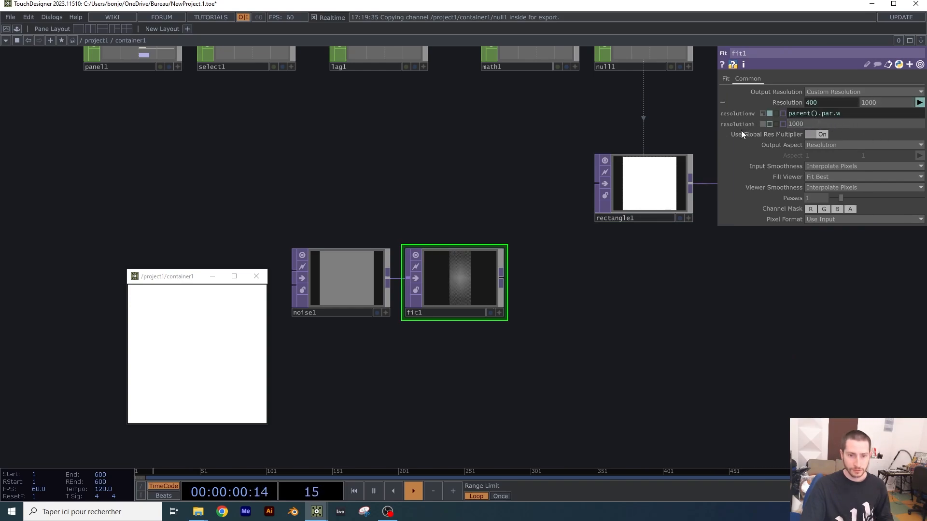
drag(741, 131, 747, 131)
key(ctrl+v)
key(BackSpace)
text(h)
key(Return)
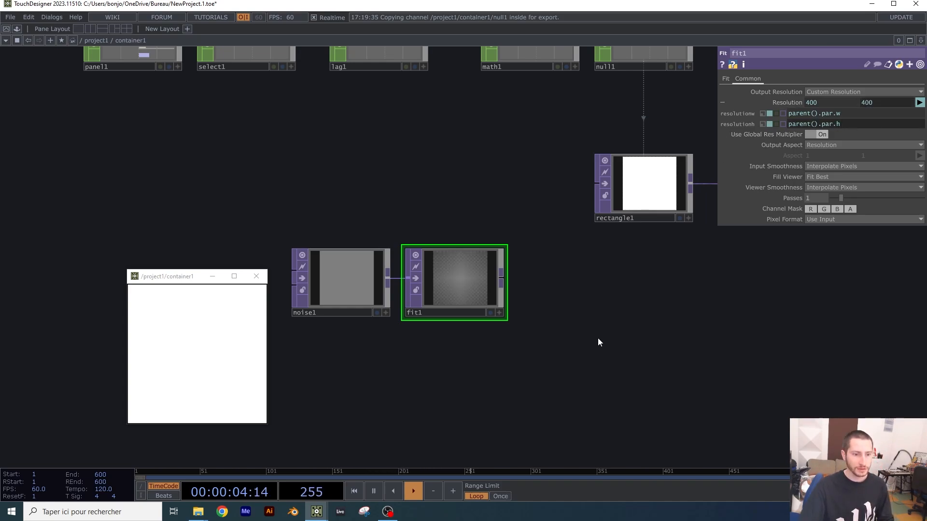
- Set the Fit TOP's Input Smoothness to Nearest Pixel
scroll(474, 289, up, 5)
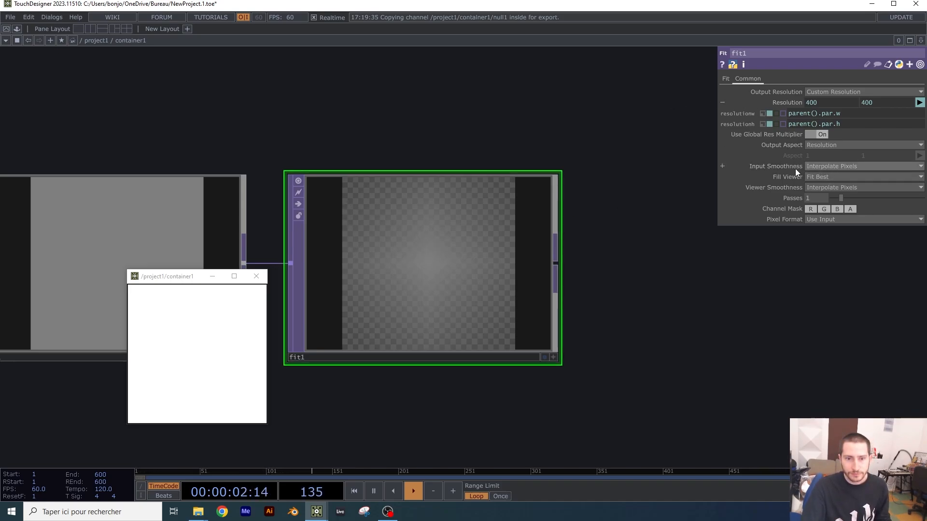
click(825, 166)
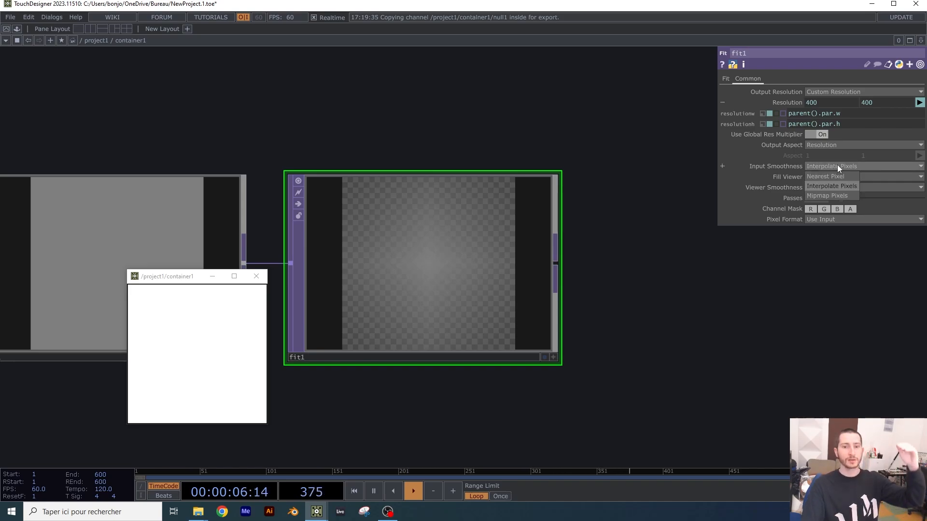
click(841, 175)
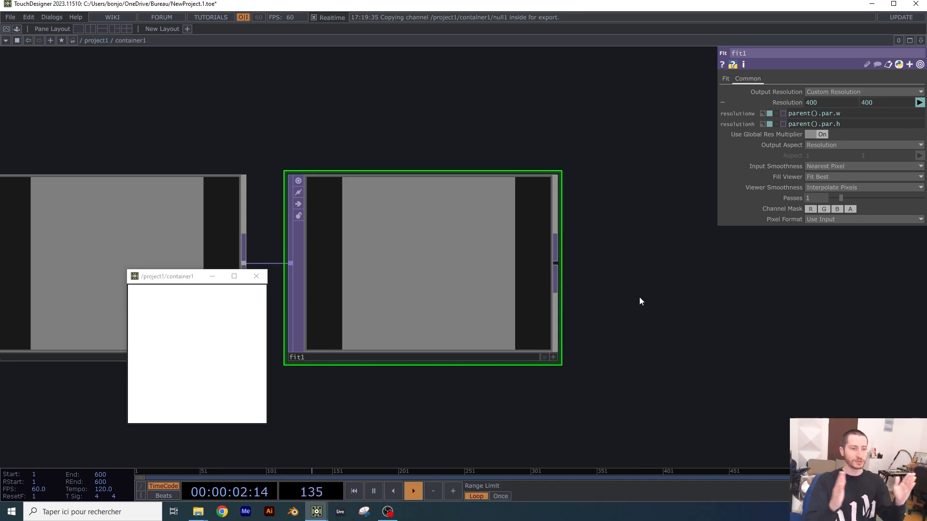
scroll(628, 308, down, 3)
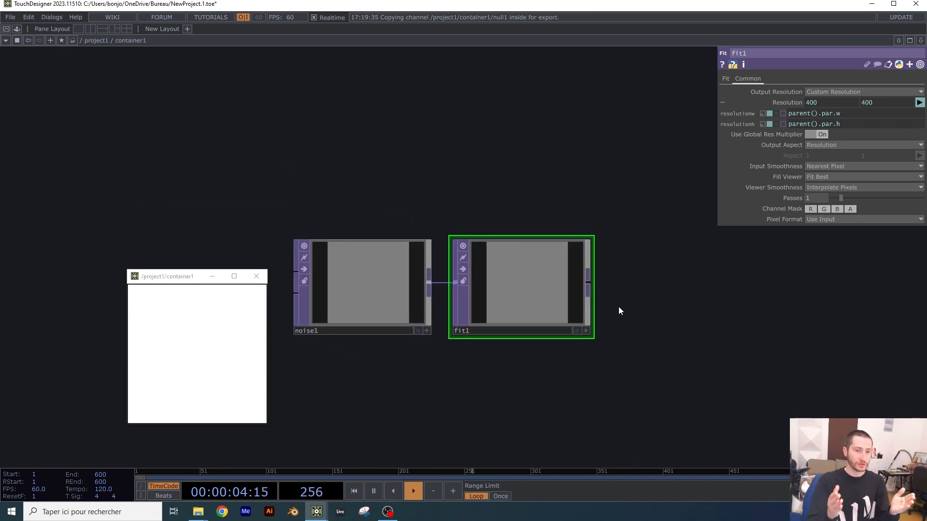
scroll(618, 305, up, 2)
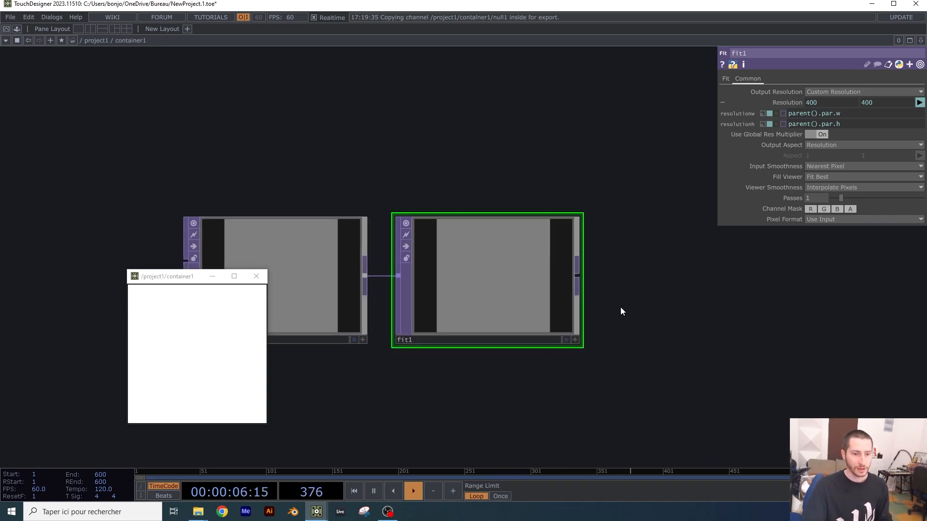
- Move the Noise and Fit TOPs together closer to the Rectangle TOP, keeping them in the row below it
scroll(621, 306, down, 4)
drag(668, 290, 571, 281)
scroll(557, 284, down, 3)
scroll(556, 283, up, 3)
drag(490, 304, 439, 311)
drag(611, 303, 606, 304)
right_drag(496, 360, 279, 296)
drag(289, 294, 365, 314)
drag(587, 289, 550, 292)
click(364, 328)
click(381, 343)
click(408, 326)
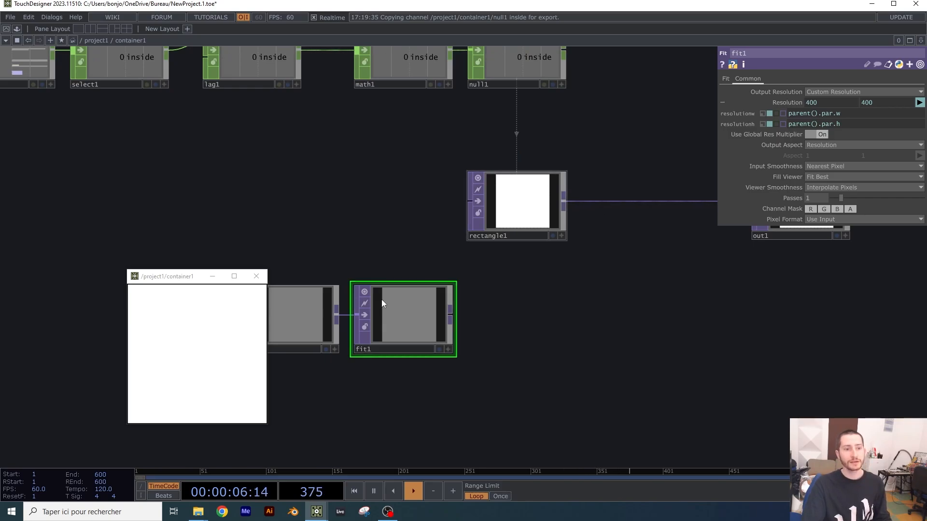
- Connect a new Inside TOP to the Fit TOP's output and place it beside the Fit TOP
drag(546, 324, 517, 324)
click(423, 315)
click(576, 302)
text(insi)
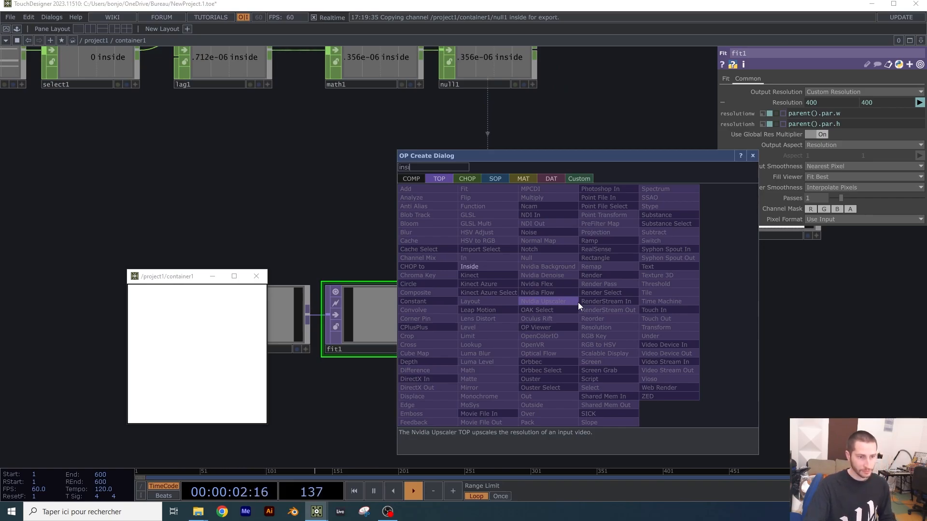
click(482, 268)
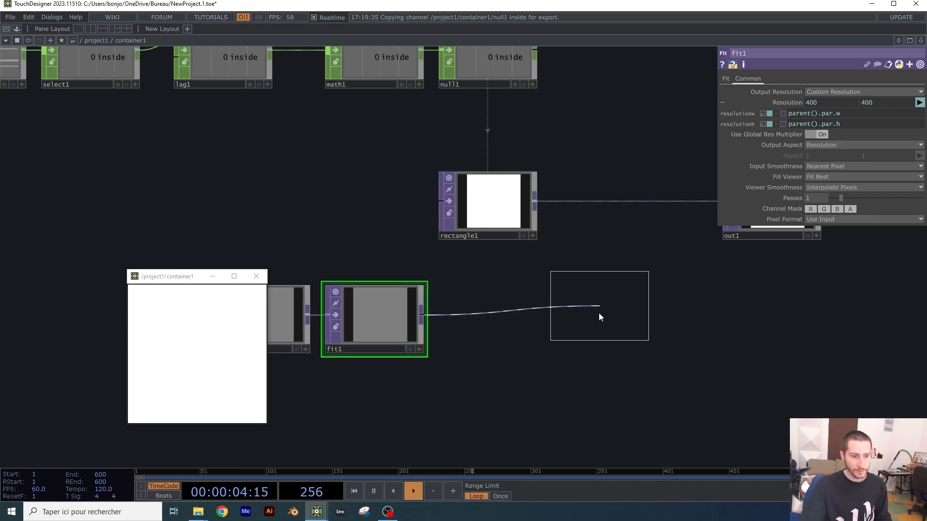
click(599, 304)
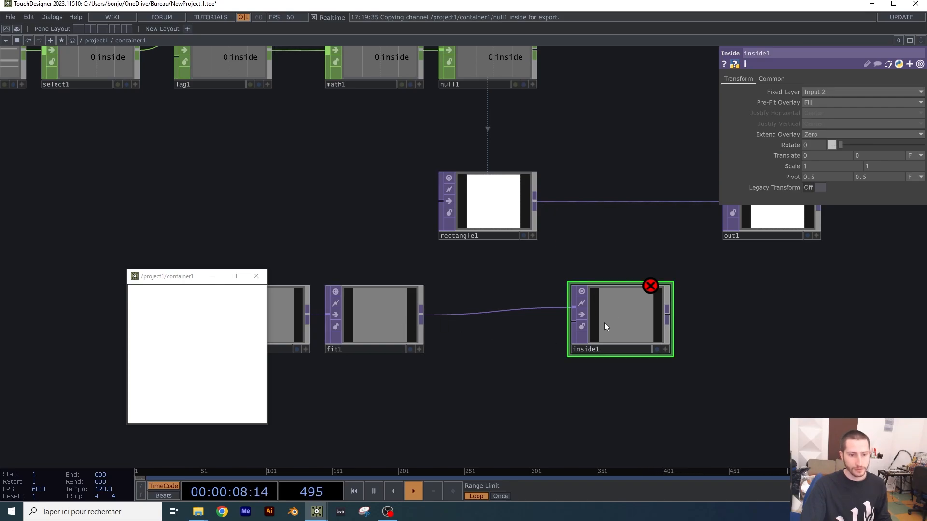
- Connect the Rectangle TOP's output to the second input of the Inside TOP
click(380, 321)
click(535, 202)
click(573, 321)
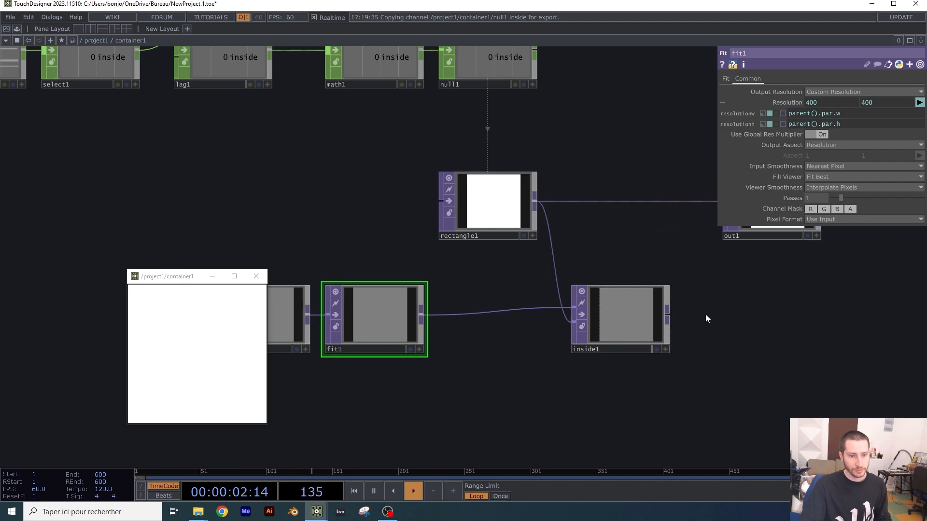
- Feed the Inside TOP into the Out TOP in place of the rectangle and position it between the Rectangle and Out TOPs
drag(715, 302, 513, 320)
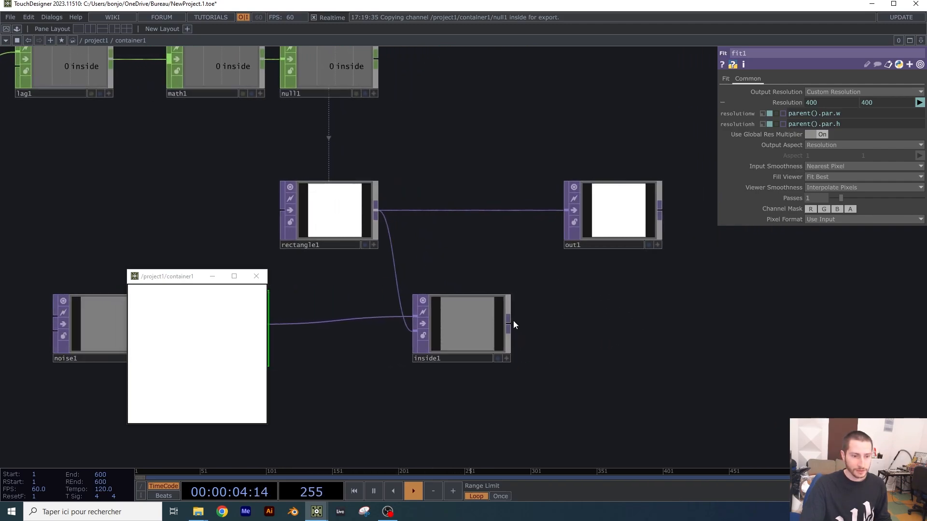
click(510, 320)
click(494, 210)
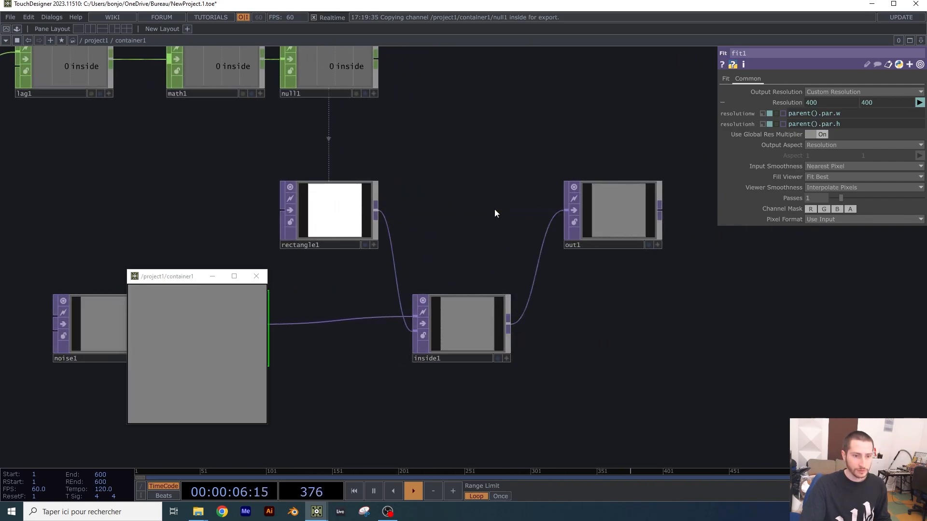
drag(478, 320, 467, 211)
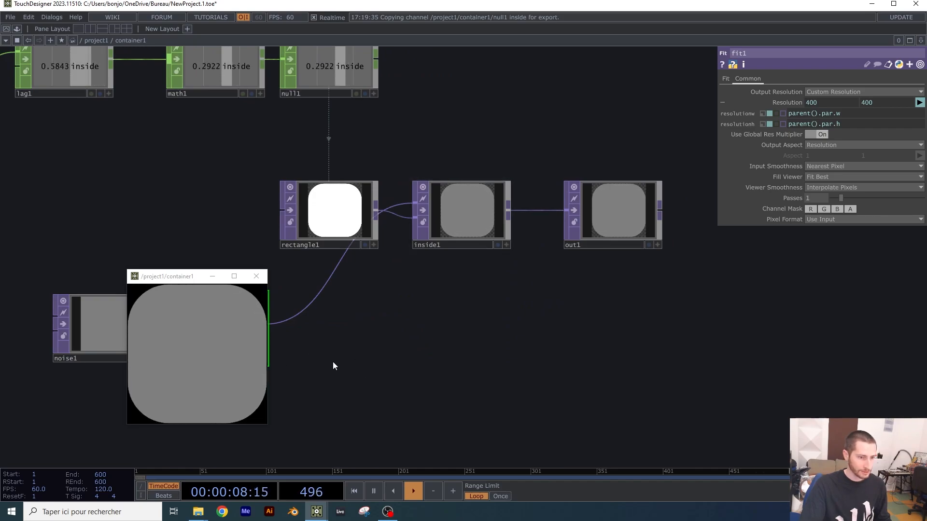
- Set the Noise TOP's seed to 5958
drag(500, 353, 618, 347)
mouse_move(511, 359)
mouse_down()
mouse_move(530, 342)
mouse_move(608, 323)
mouse_up()
click(340, 272)
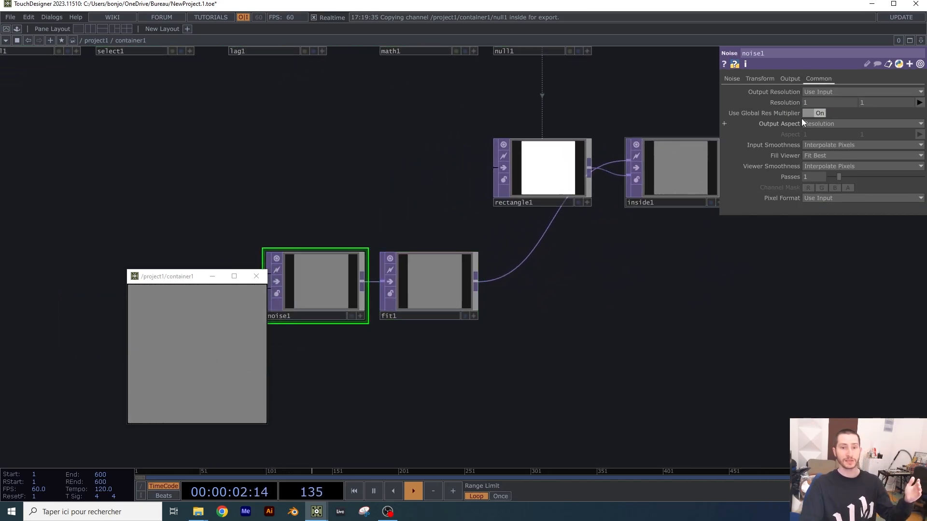
drag(843, 100, 885, 101)
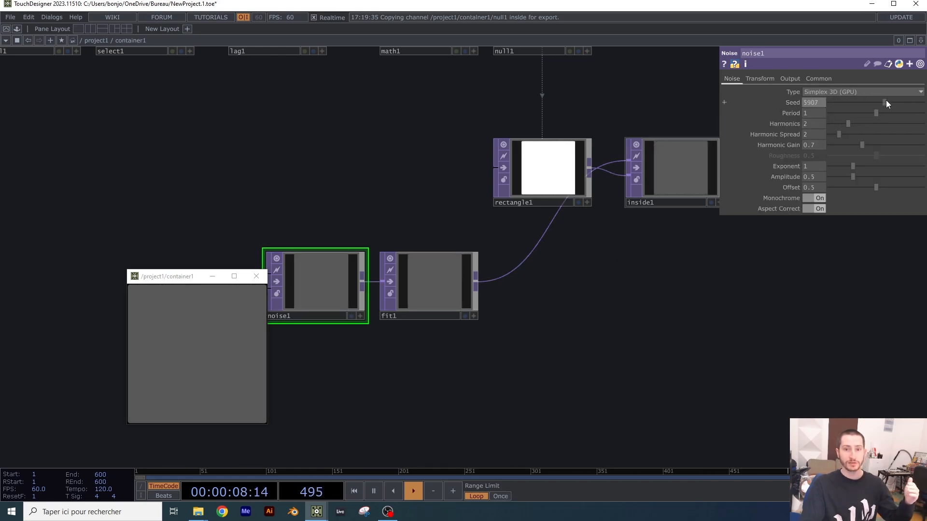
- Move the Noise and Fit TOPs together so the Fit TOP sits directly below the Rectangle TOP
drag(531, 340, 519, 350)
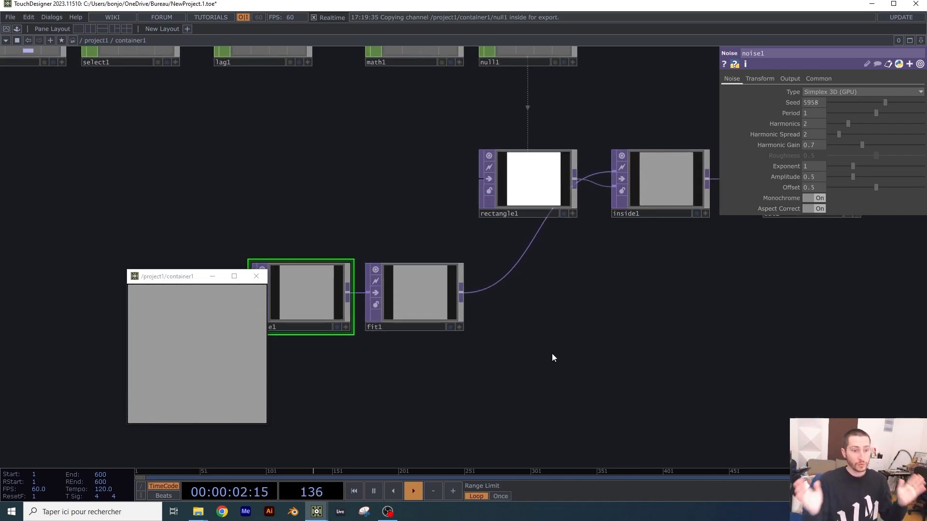
drag(569, 351, 576, 357)
right_drag(548, 358, 336, 294)
drag(337, 293, 451, 295)
- Examine the Rectangle TOP's shape and color parameters and view the whole container network
click(531, 187)
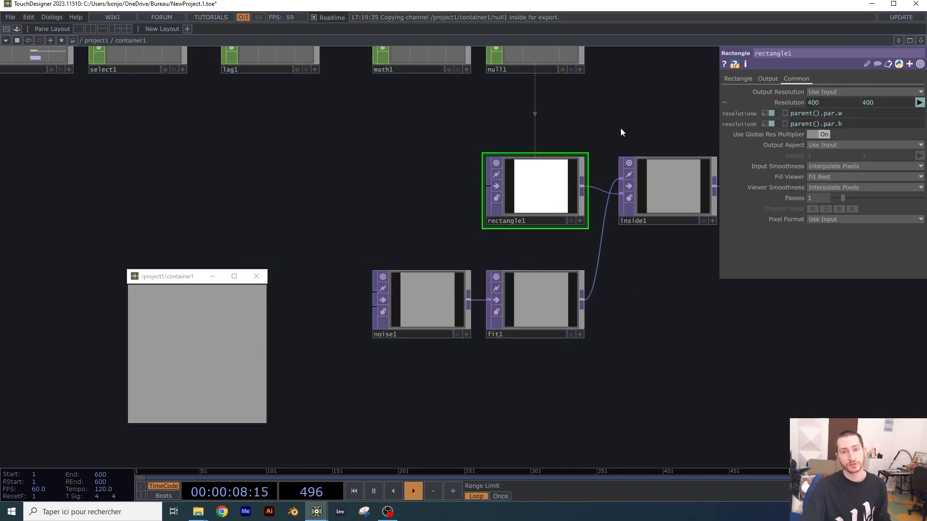
click(742, 78)
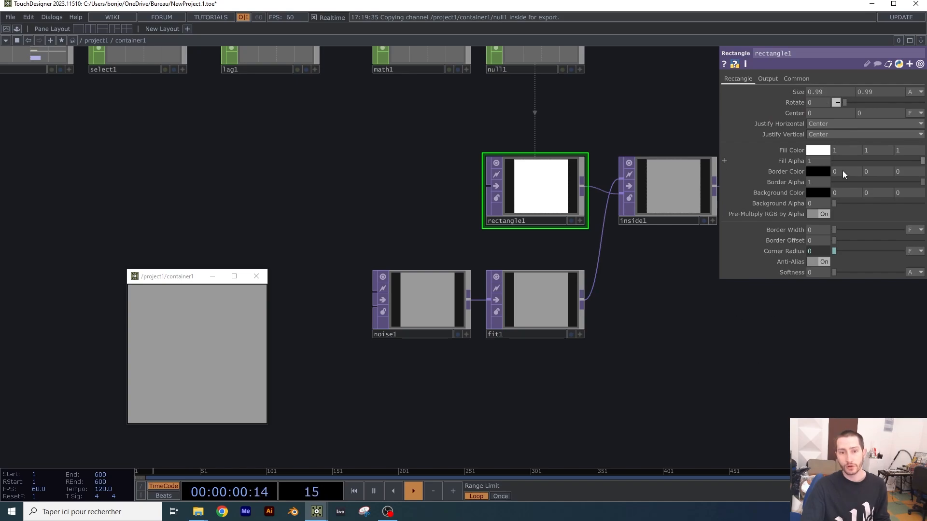
click(435, 309)
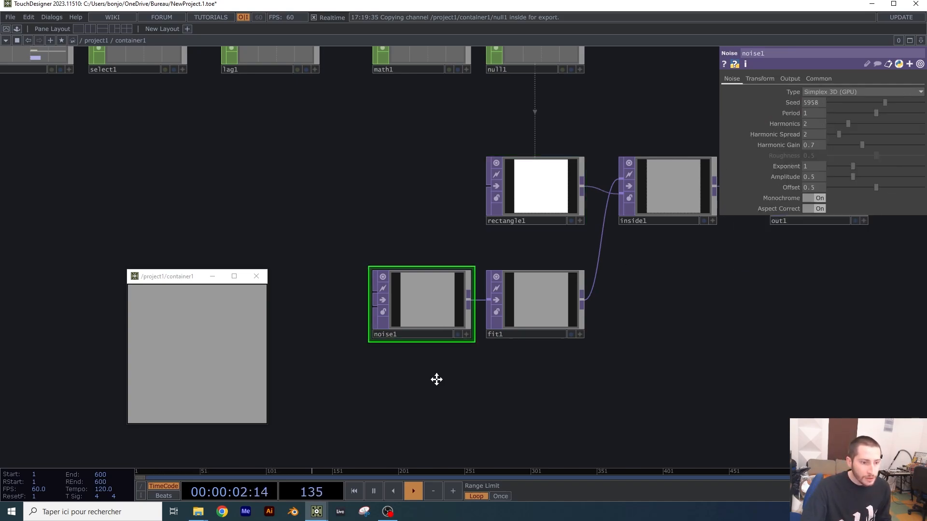
key(h)
drag(604, 332, 723, 294)
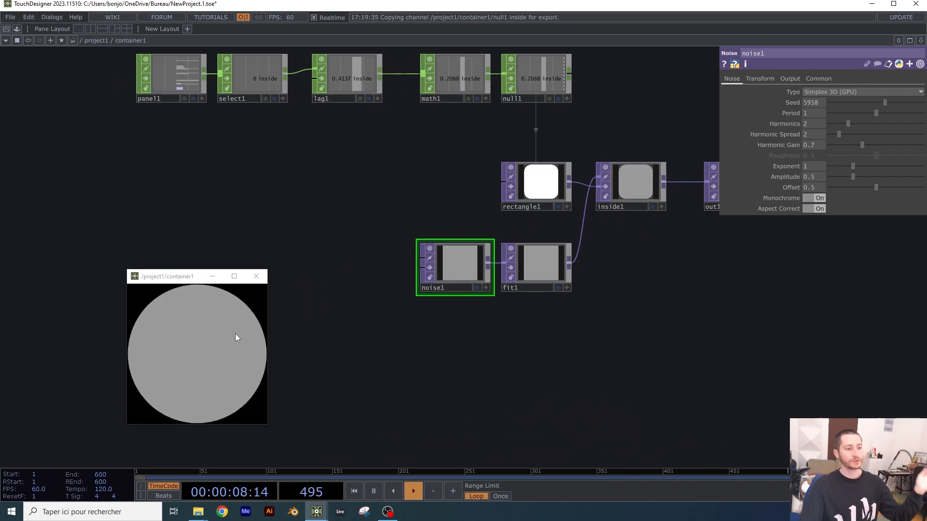
- Connect a new Count CHOP to the Select CHOP's output and place it below the Lag CHOP
click(263, 74)
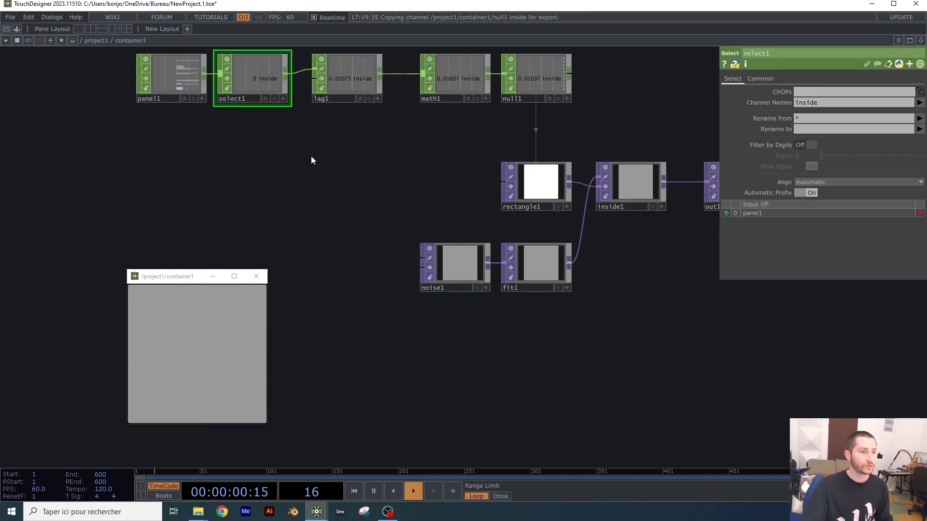
drag(307, 152, 344, 206)
scroll(257, 102, up, 3)
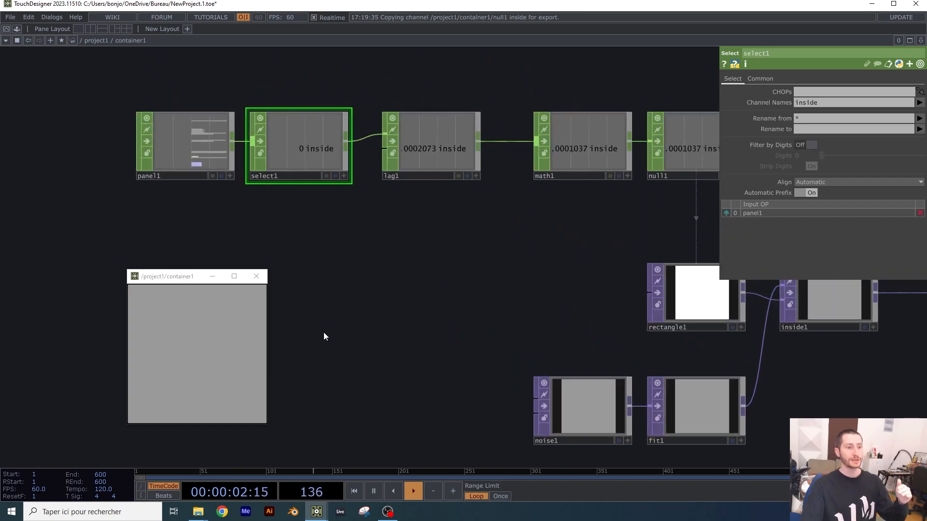
click(345, 141)
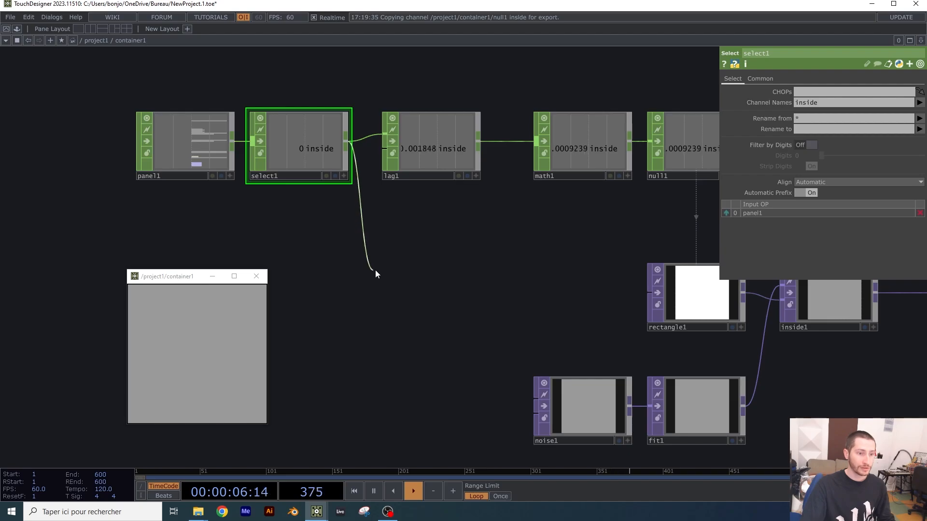
click(389, 275)
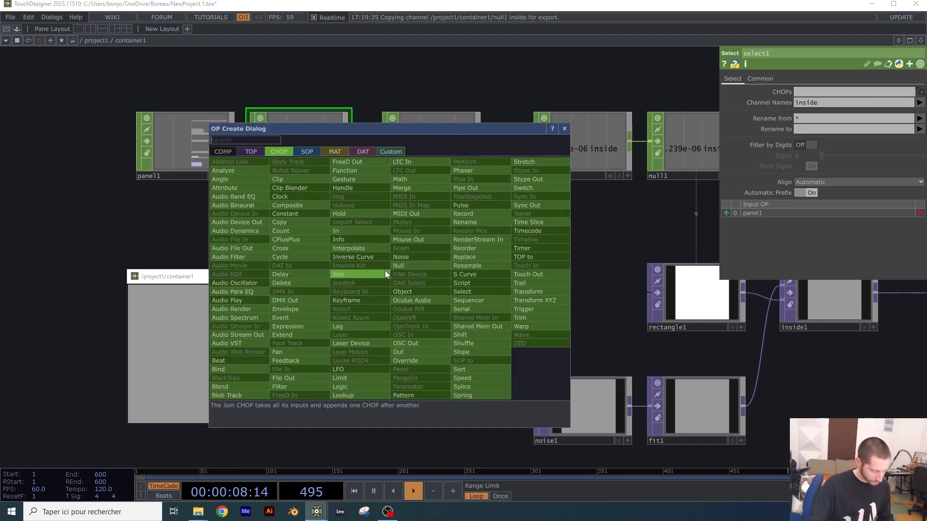
text(count)
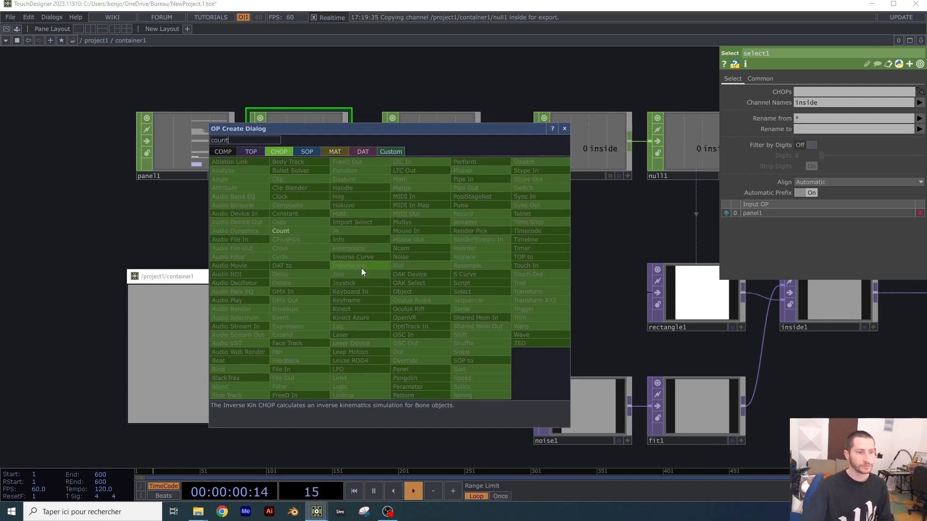
click(309, 231)
click(411, 285)
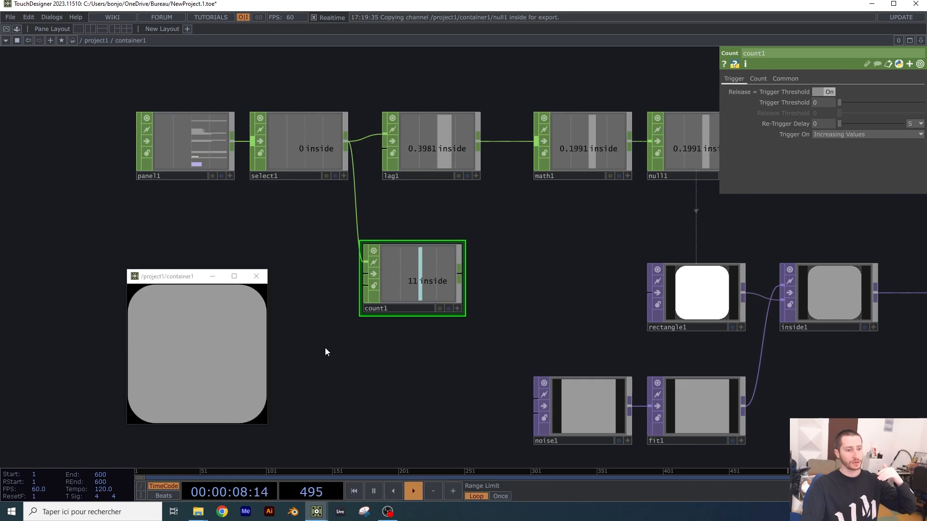
click(300, 122)
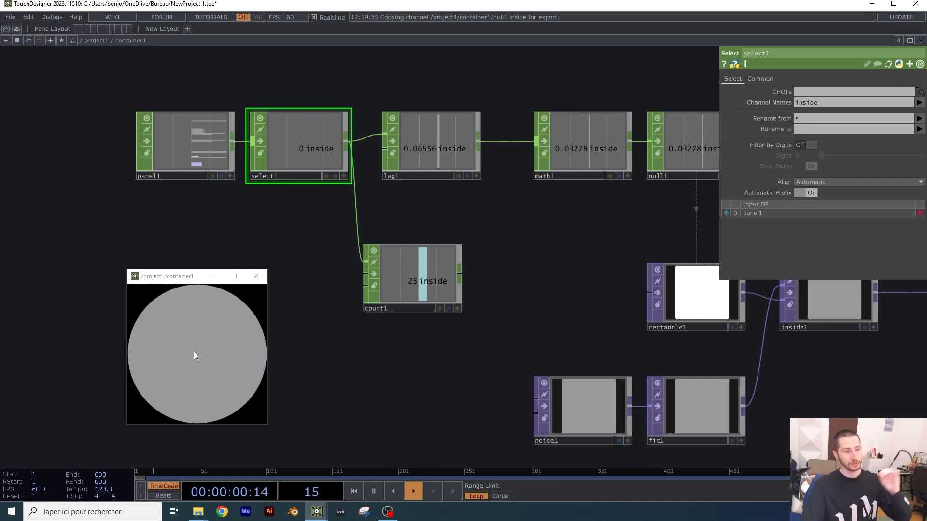
drag(434, 362, 383, 348)
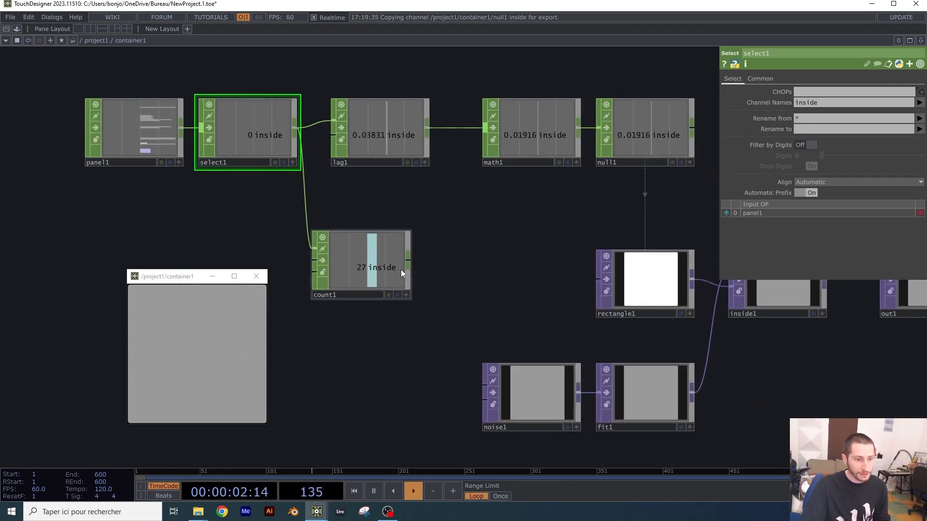
- Export the Count CHOP's inside channel to the Noise TOP's Seed parameter and check the result in the network
click(408, 294)
drag(372, 253, 813, 102)
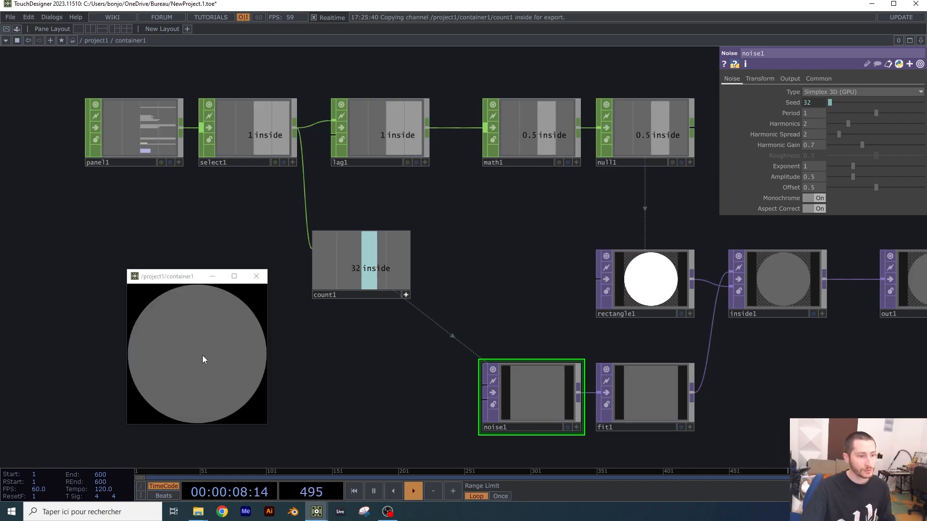
scroll(348, 358, down, 6)
drag(567, 399, 583, 344)
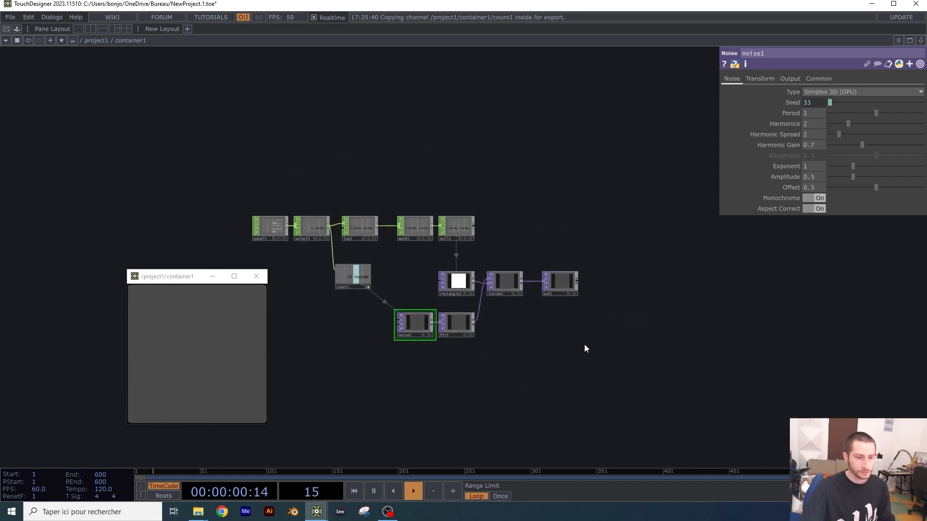
scroll(482, 309, up, 5)
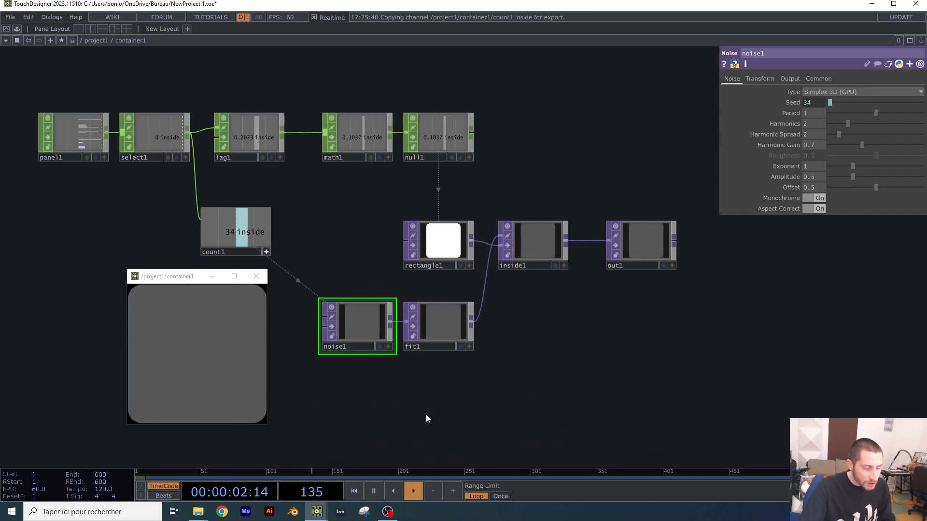
scroll(531, 372, down, 5)
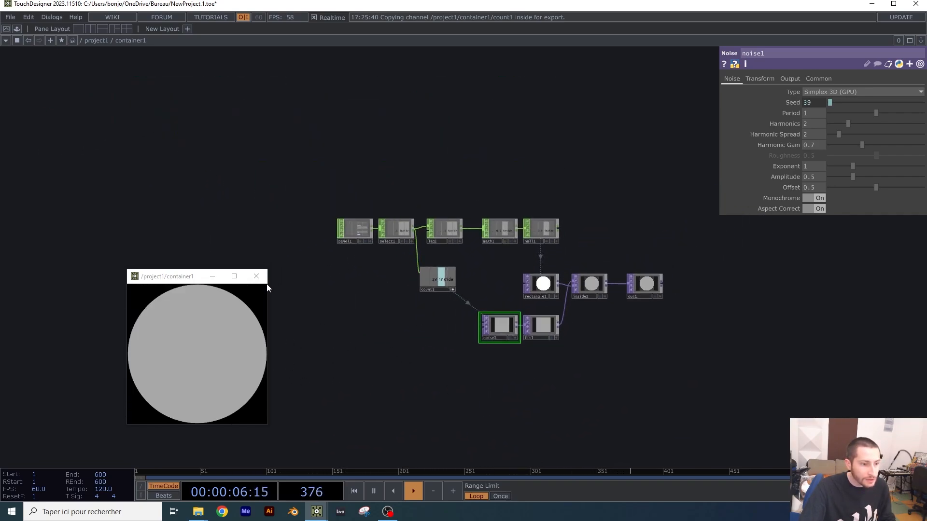
- Close the floating container viewer and go up through the network to the root level holding project1
click(256, 276)
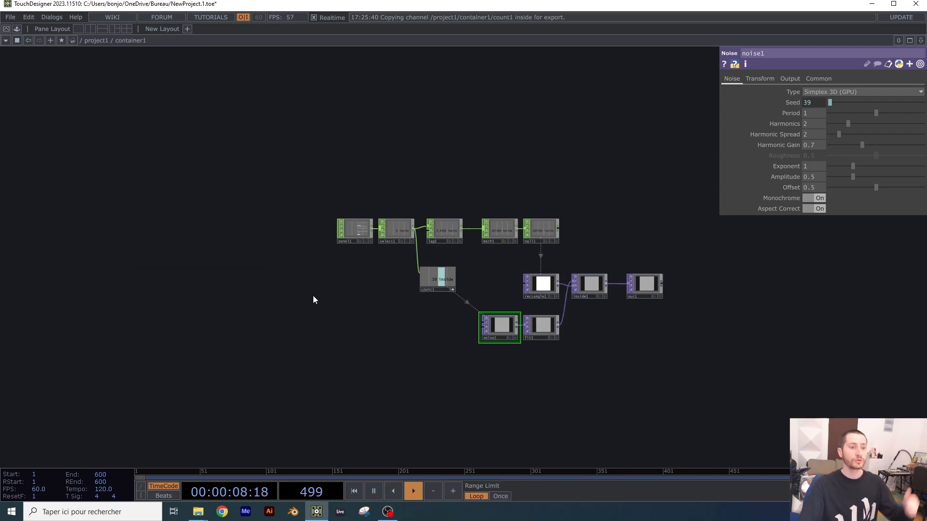
key(u)
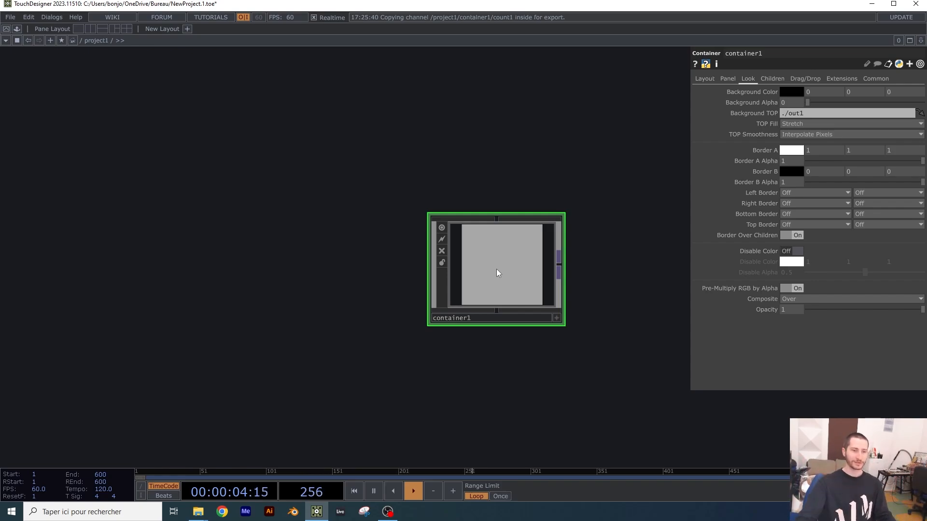
drag(435, 171, 337, 145)
middle_drag(485, 299, 448, 287)
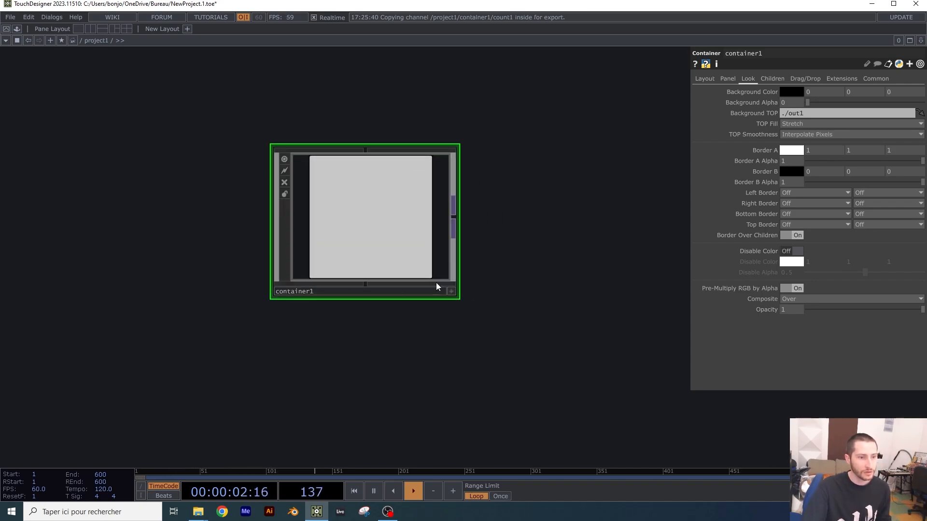
scroll(429, 277, down, 5)
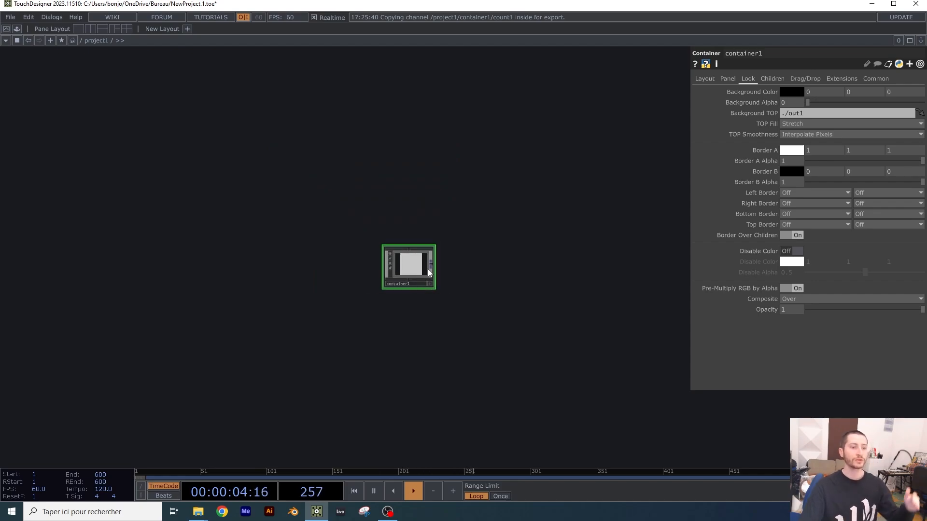
scroll(428, 273, down, 3)
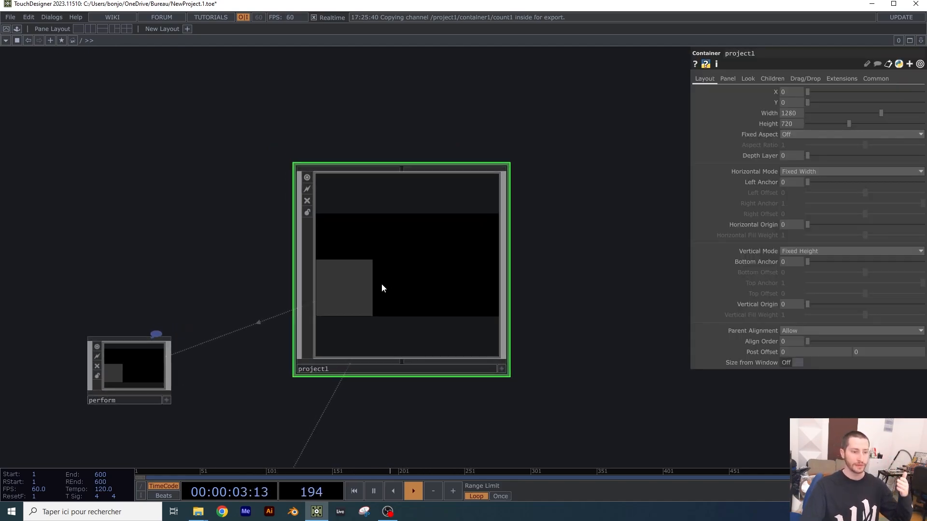
scroll(381, 284, up, 2)
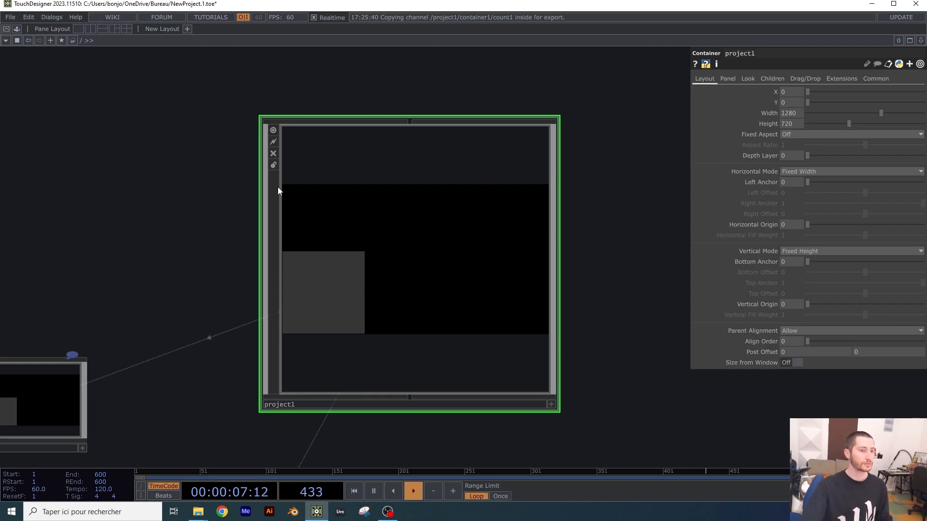
- Preview project1 in perform mode, return to the editor, and test the mouse-over effect in its node viewer
click(5, 30)
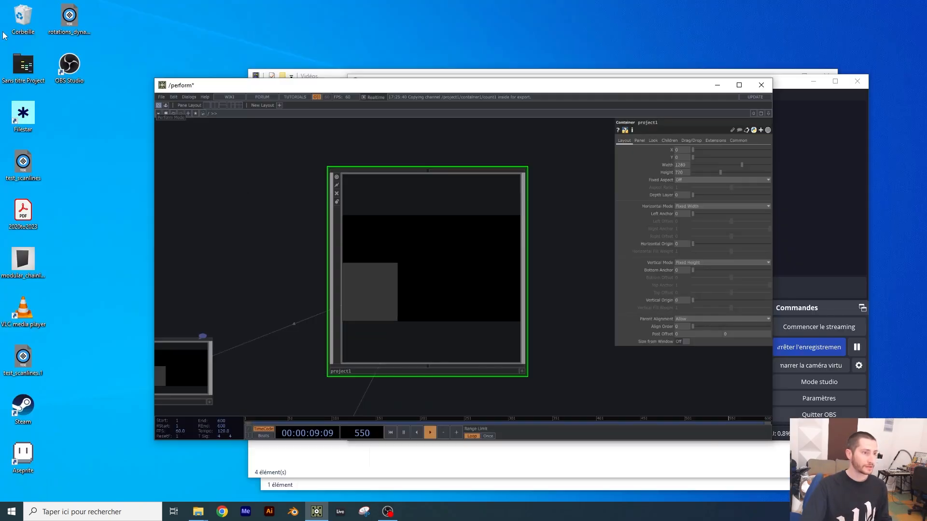
key(Escape)
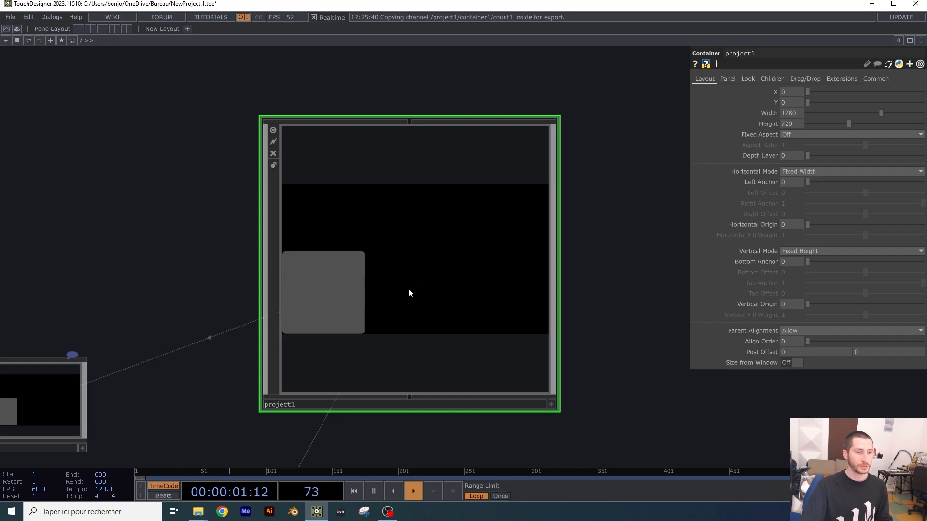
click(551, 404)
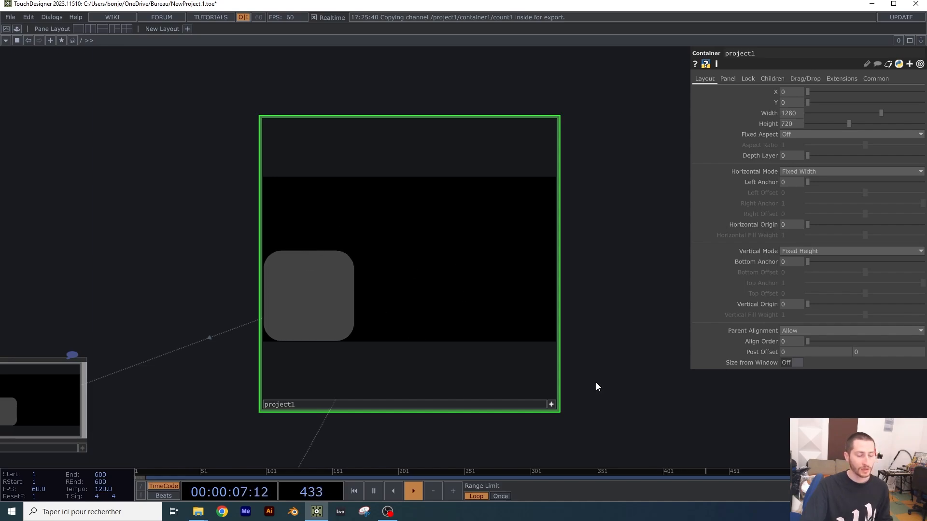
click(552, 404)
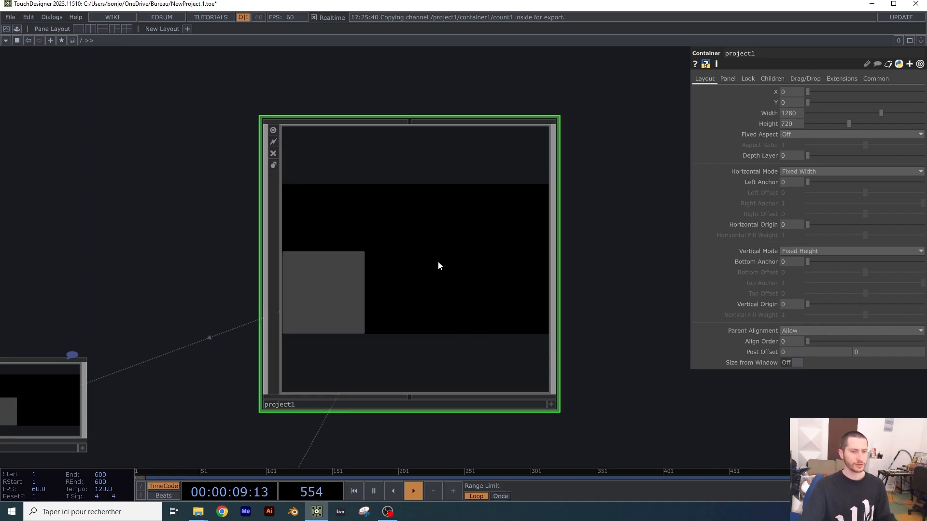
click(551, 404)
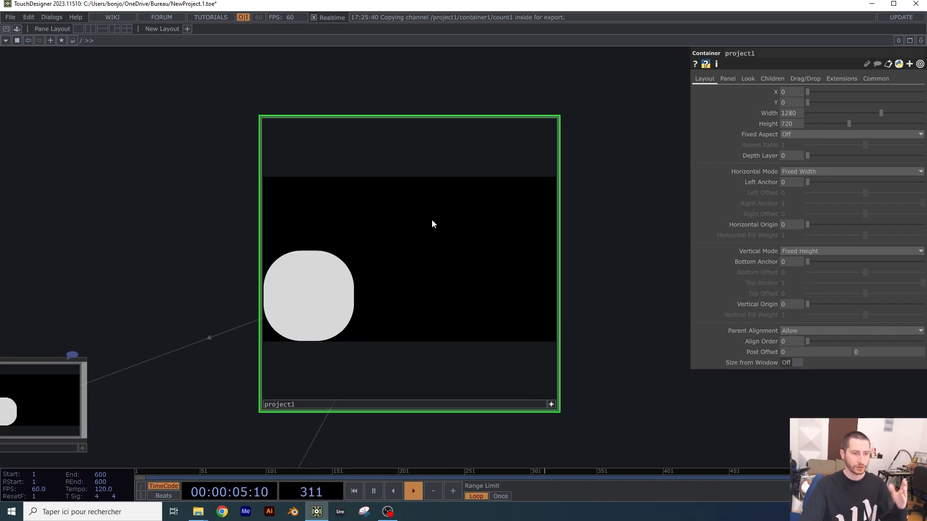
click(550, 404)
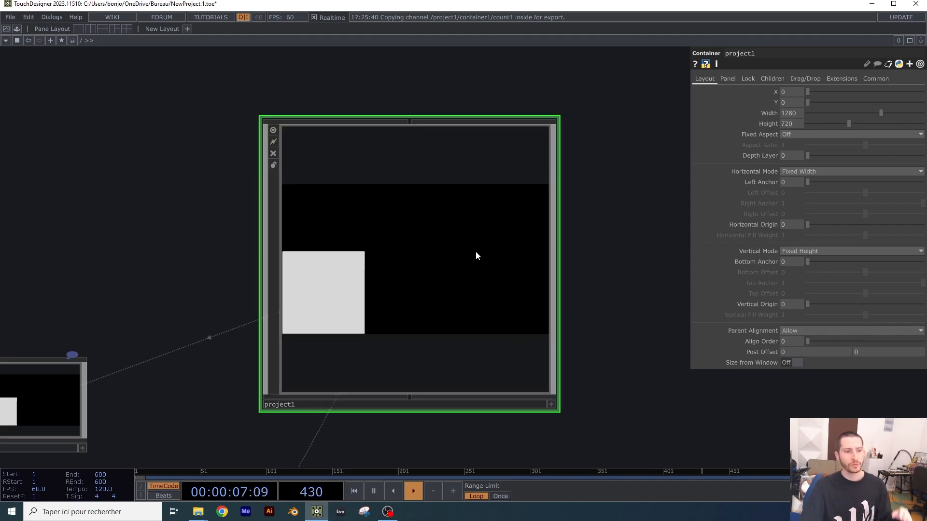
- Set the alignment of project1's children to Grid Rows
click(773, 79)
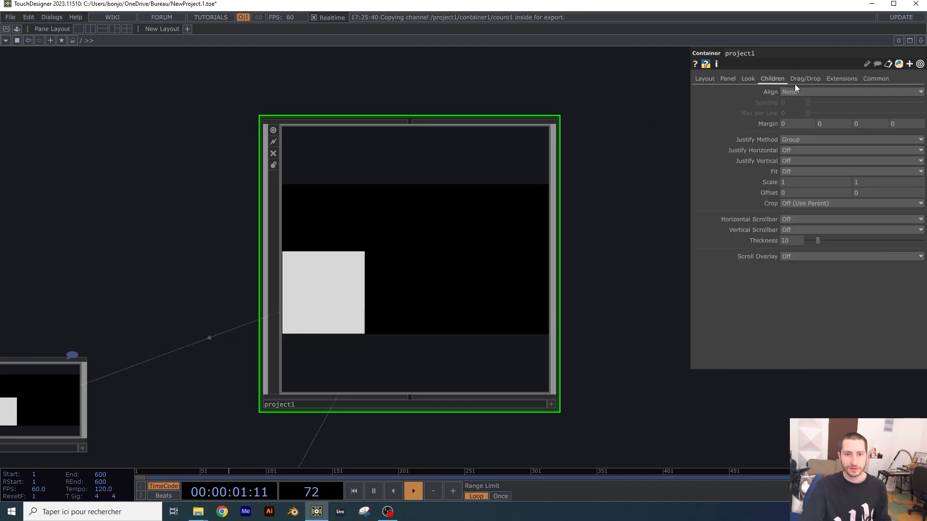
click(808, 92)
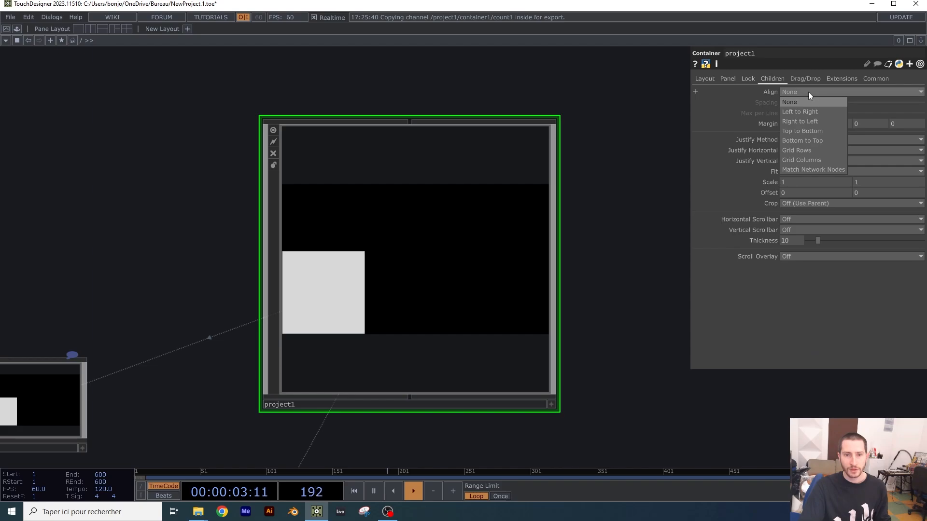
click(816, 150)
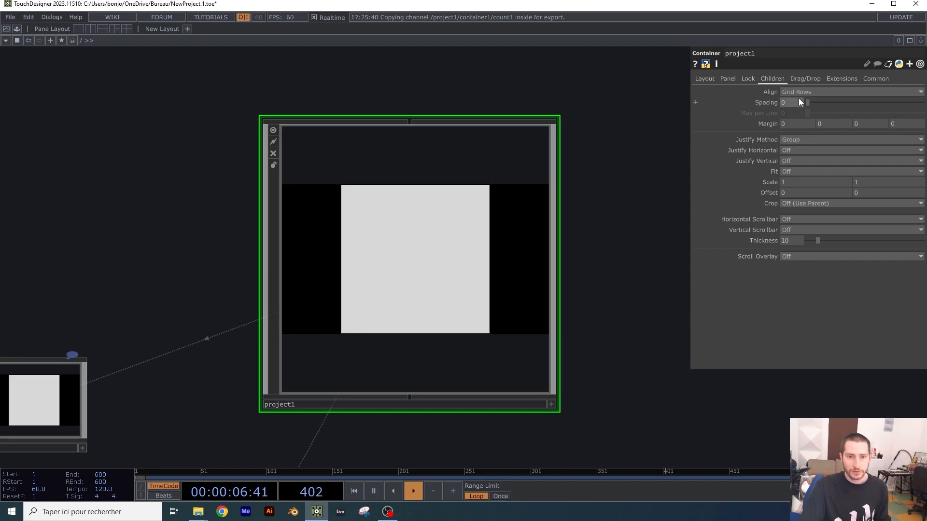
- Set the width and height of the project1 container to 1080 each
click(707, 80)
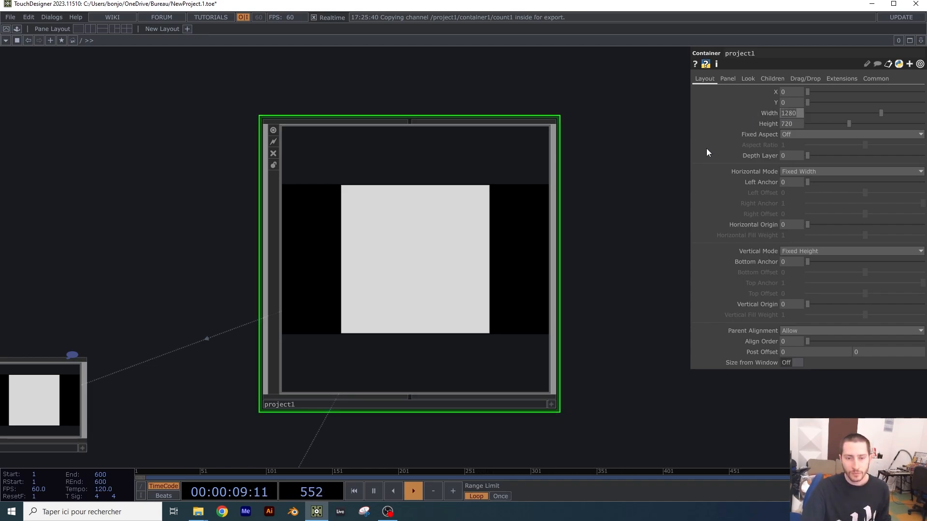
text(1080)
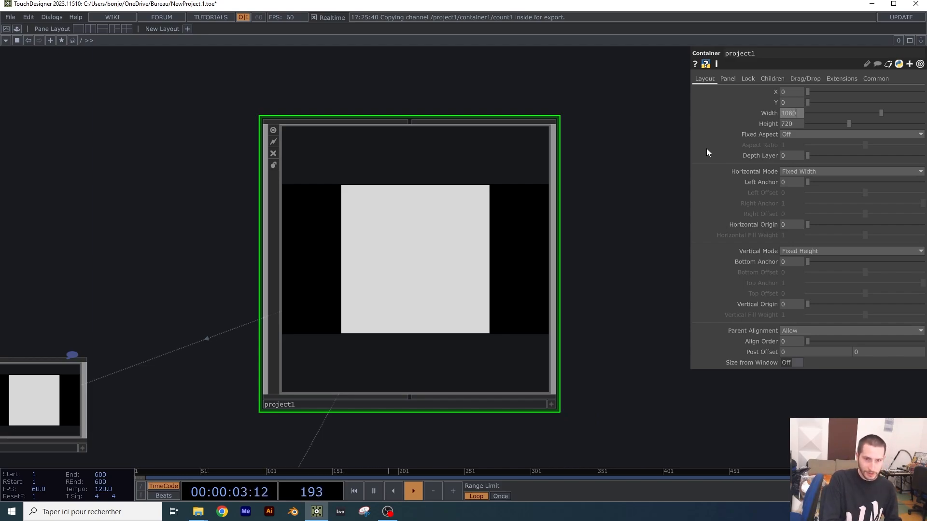
key(Tab)
text(1080)
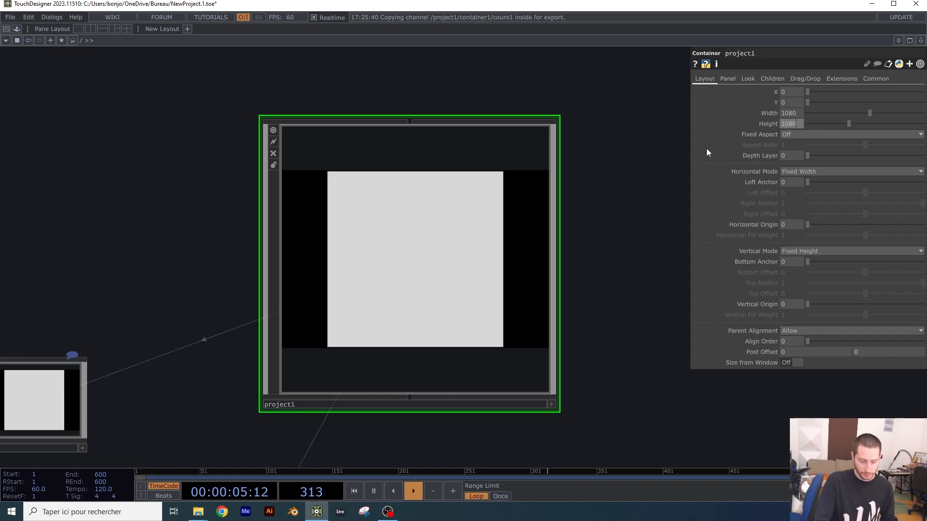
key(Return)
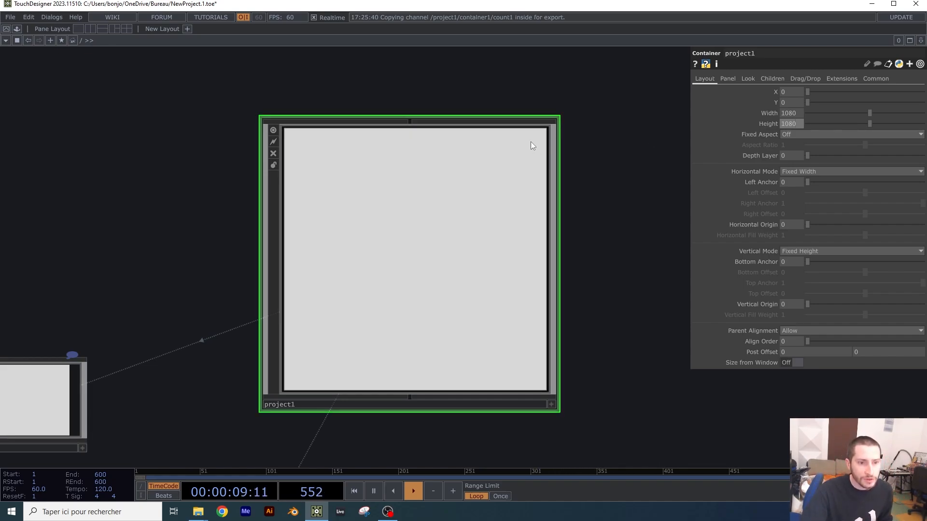
scroll(530, 141, up, 5)
scroll(554, 138, down, 1)
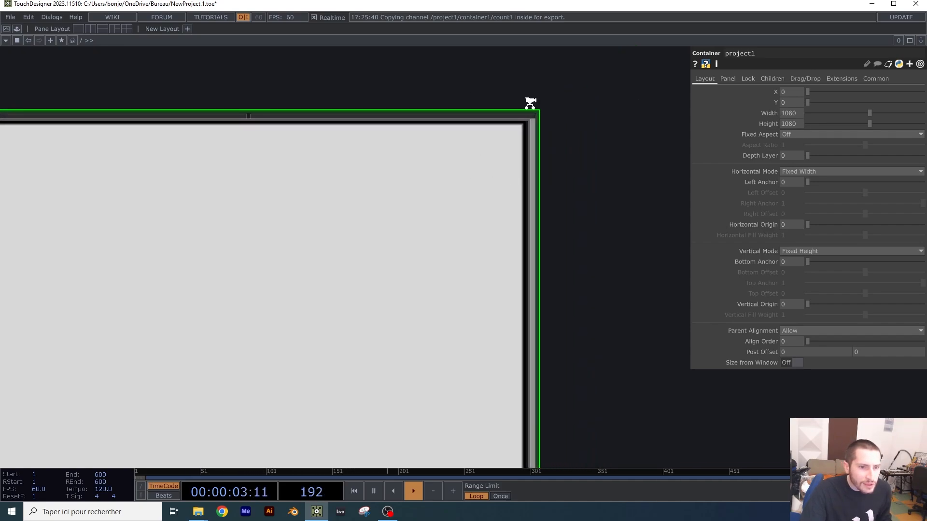
scroll(527, 101, down, 5)
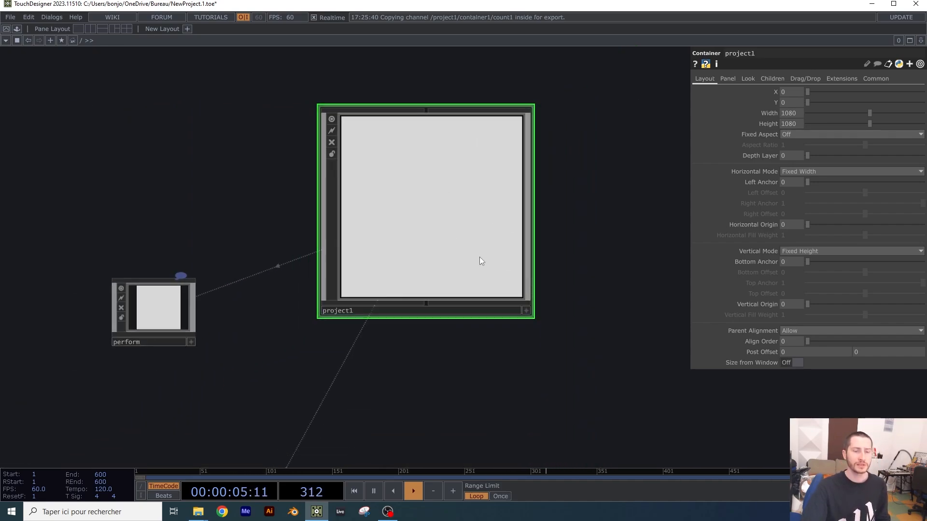
- Examine the width and height layout parameters of container1 inside project1 and compare them with project1's
double_click(436, 220)
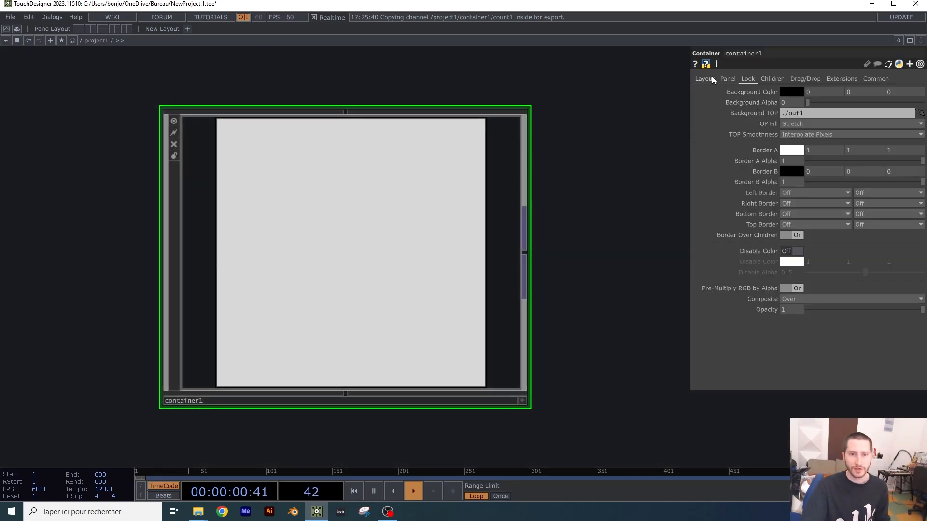
click(705, 79)
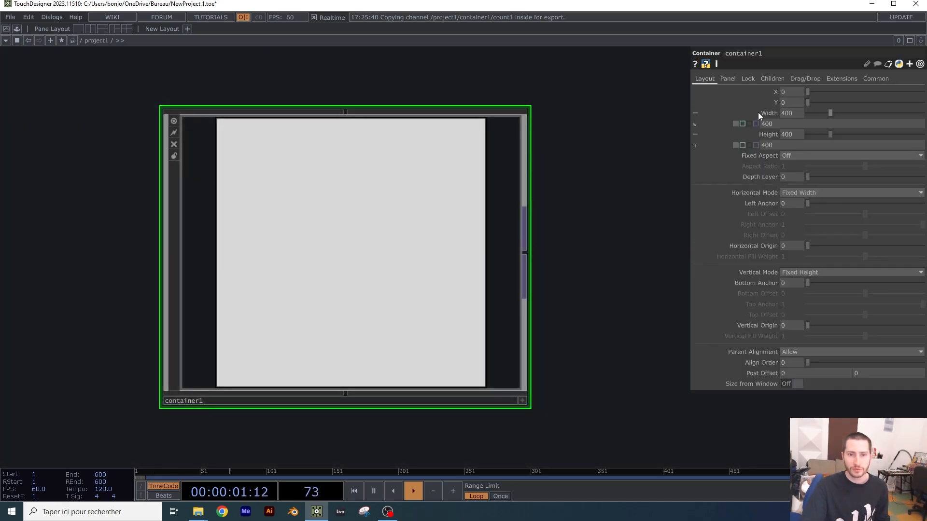
scroll(427, 282, down, 3)
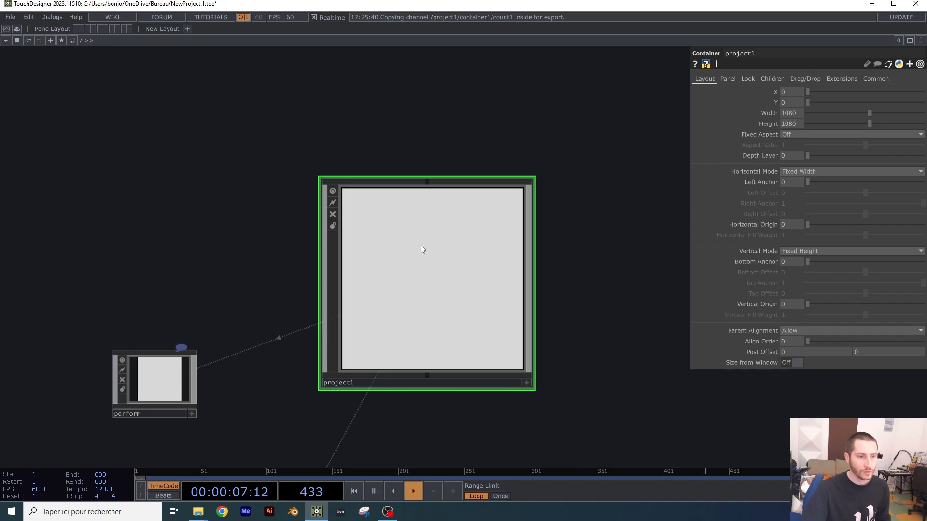
scroll(421, 245, up, 5)
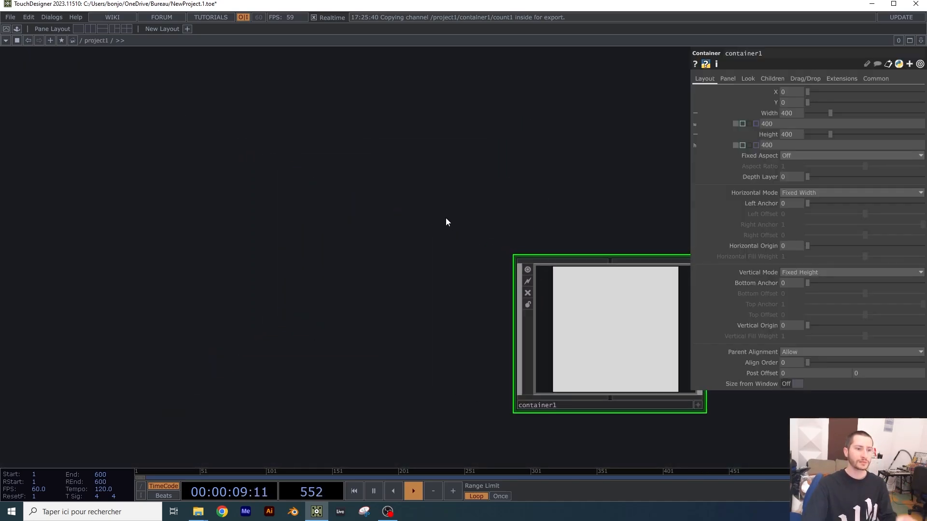
drag(355, 209, 460, 296)
scroll(360, 176, down, 3)
drag(345, 180, 330, 218)
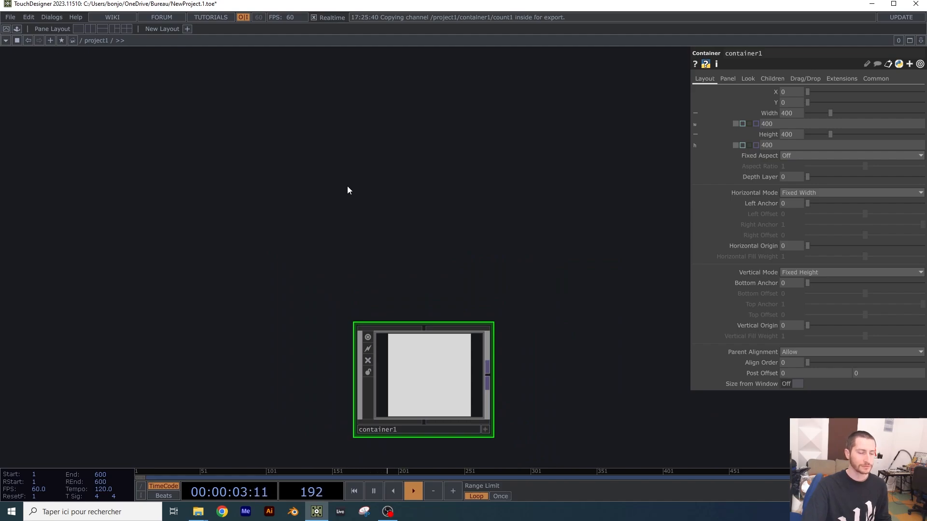
drag(380, 196, 353, 130)
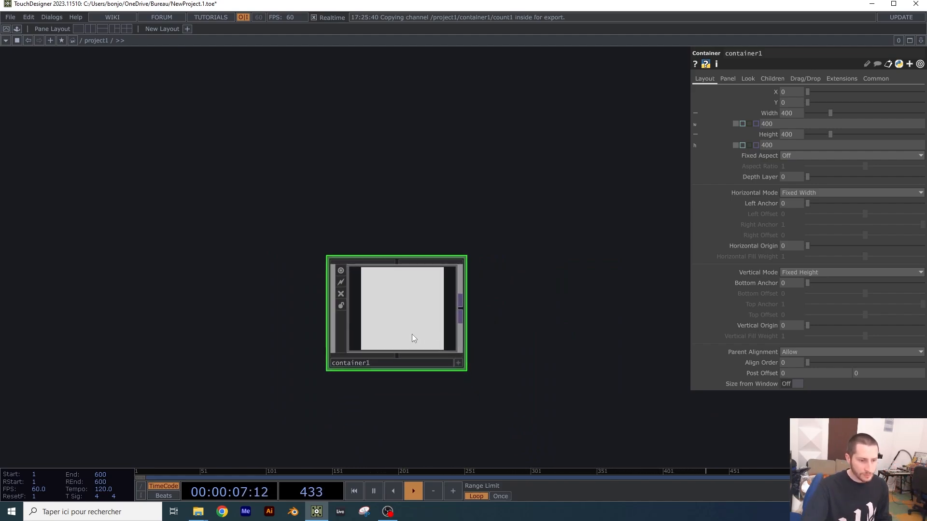
- Rename container1 inside project1 as template
double_click(387, 363)
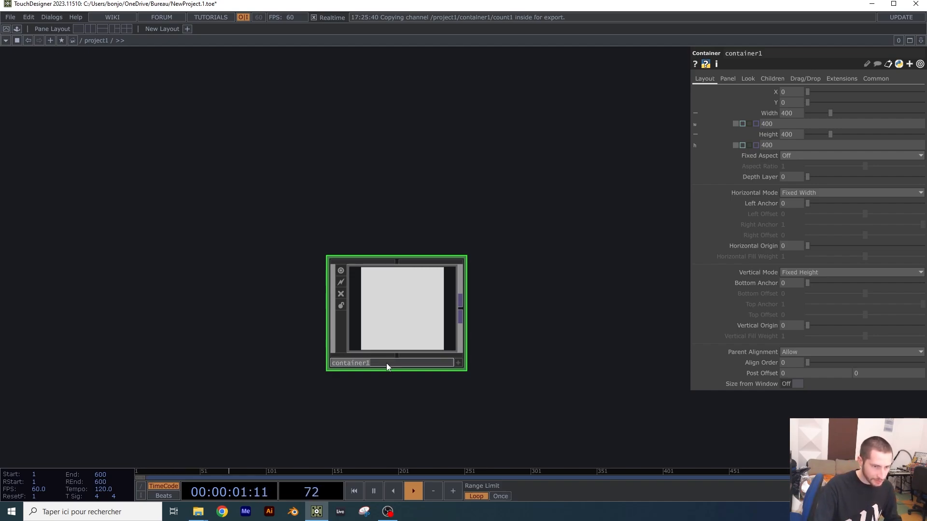
text(template)
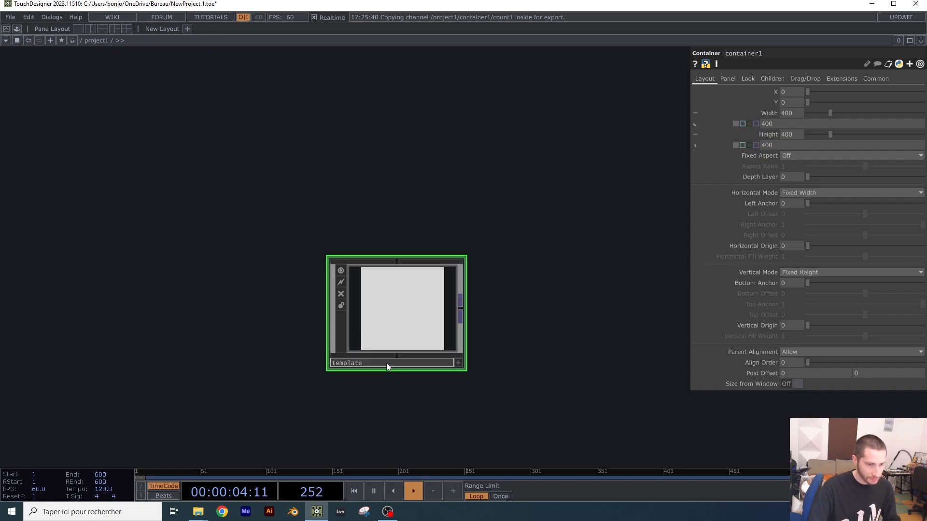
key(Return)
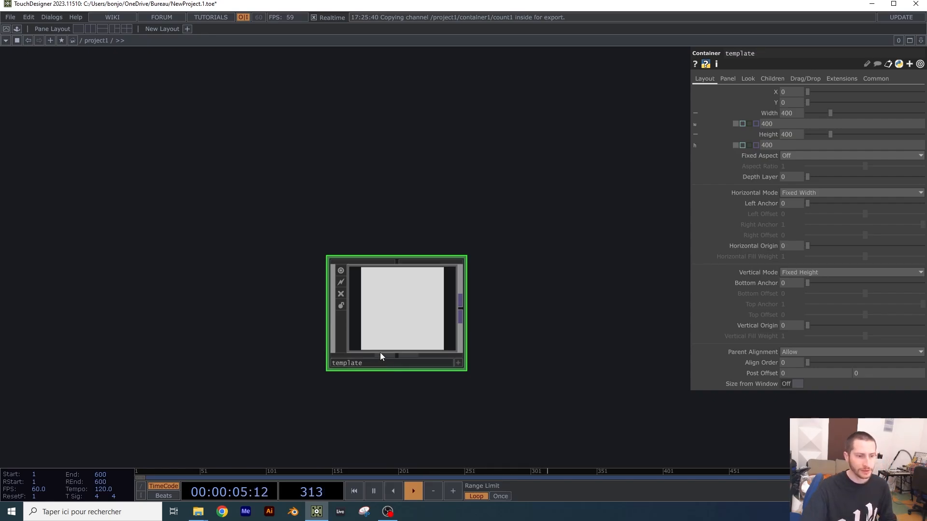
scroll(381, 347, down, 1)
drag(378, 196, 408, 237)
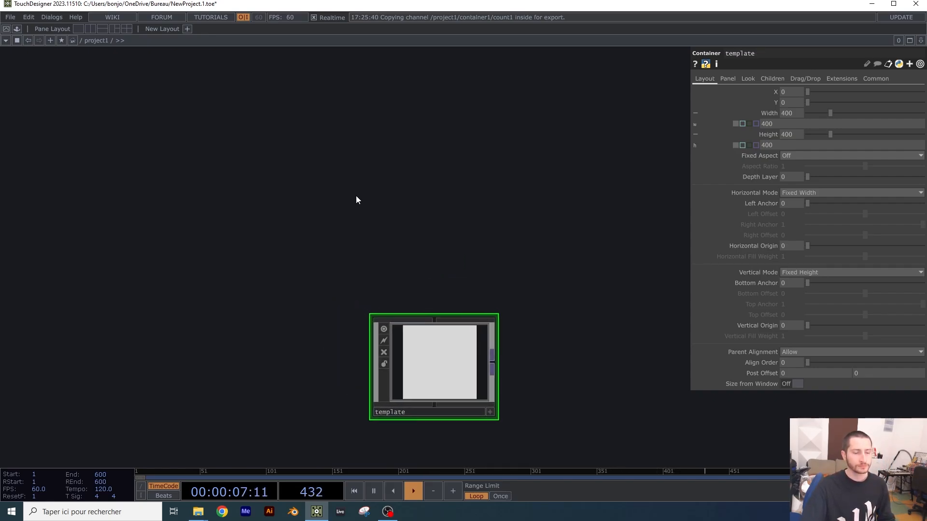
- Add a Replicator COMP inside project1 and place it above and beside the template container
key(Tab)
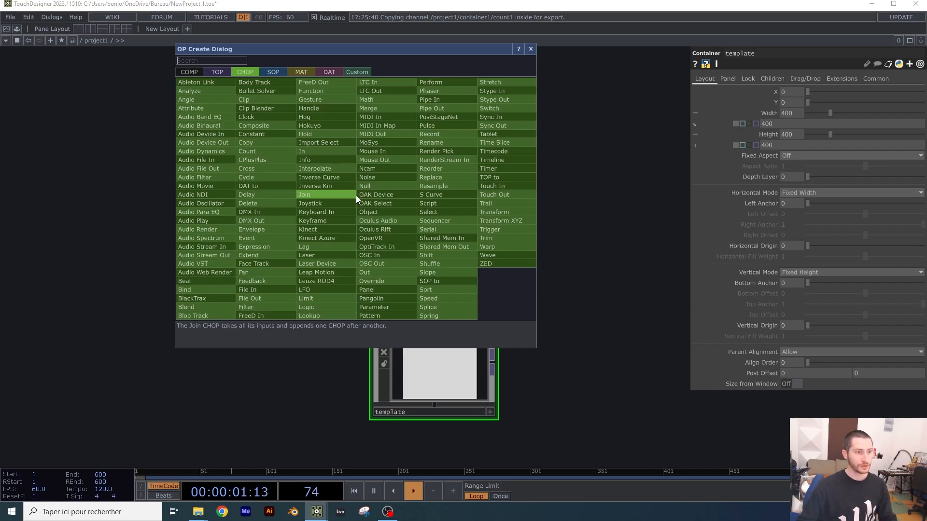
key(Escape)
key(Tab)
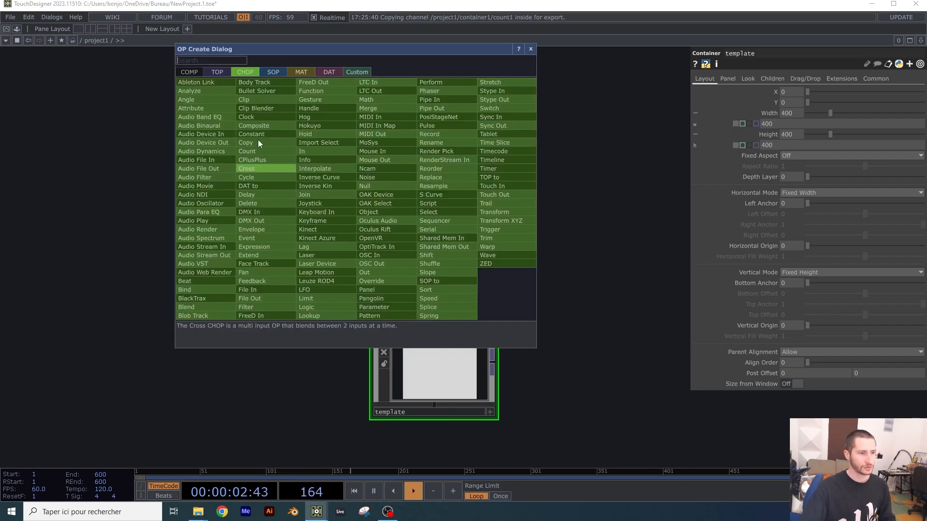
click(189, 72)
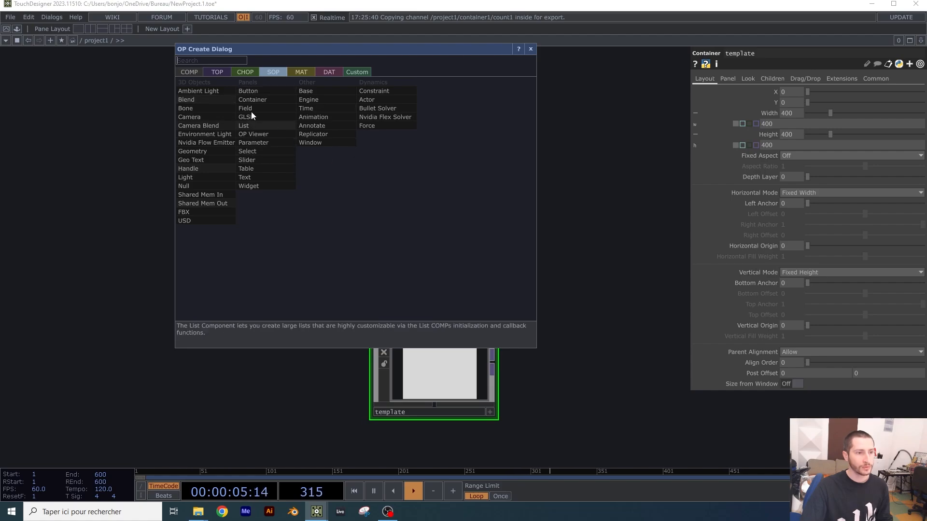
text(re)
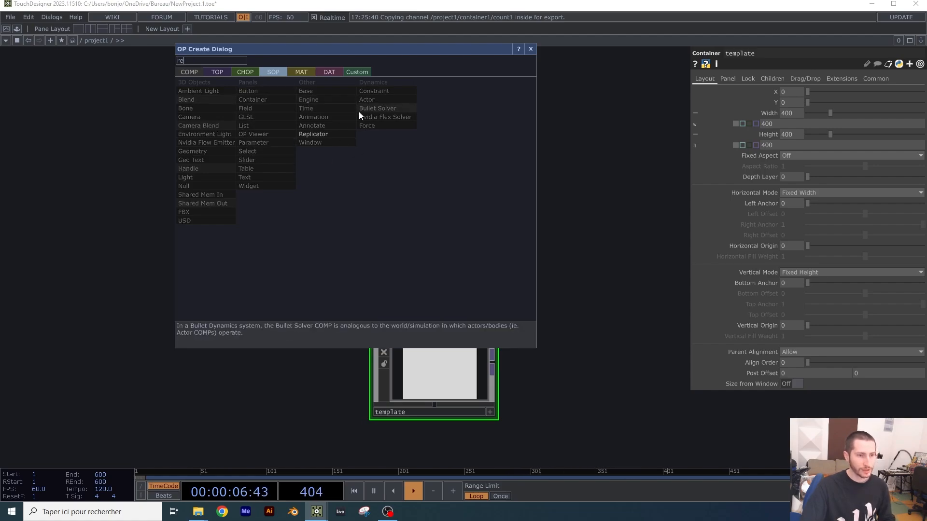
click(337, 133)
click(305, 210)
drag(311, 225, 594, 204)
drag(417, 245, 315, 242)
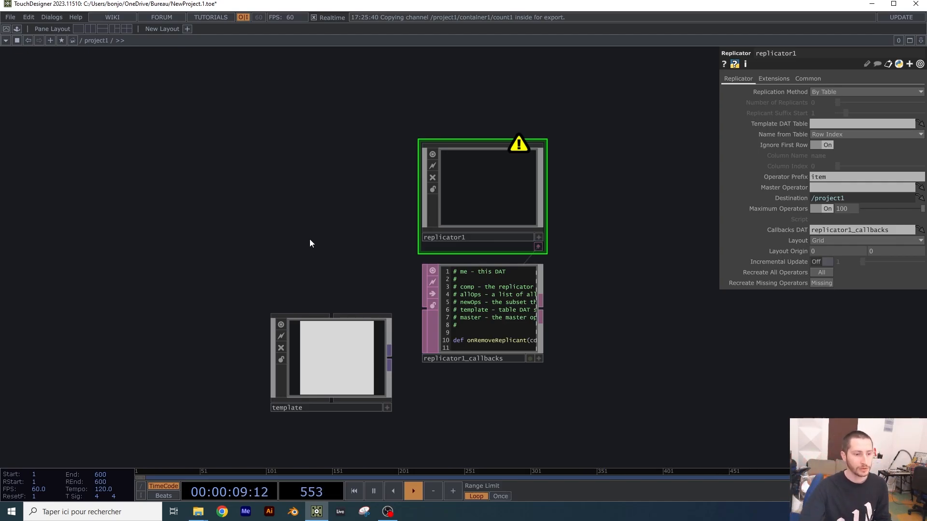
- Move the template container closer to the replicator and assign it as the replicator's Master Operator
drag(314, 341, 277, 284)
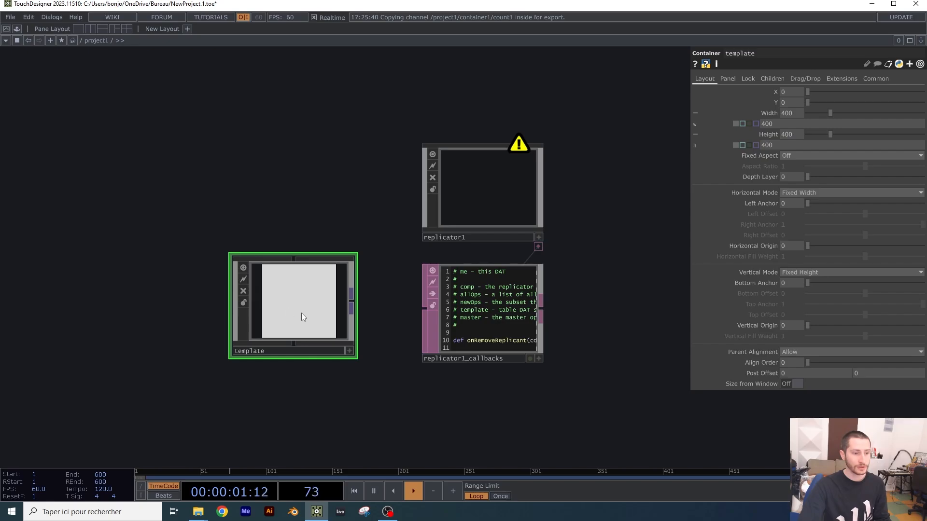
click(477, 213)
drag(304, 242, 828, 187)
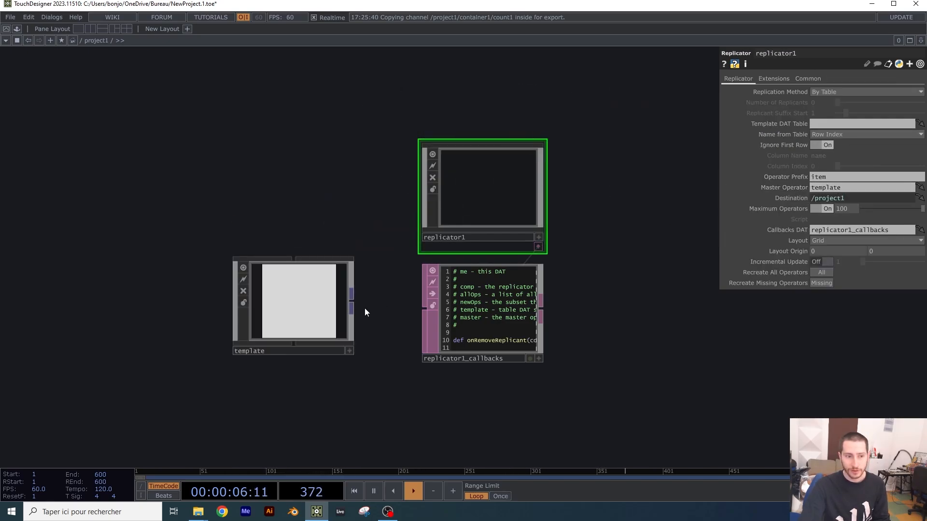
- Set the replicator's method to By Number with 15 replicants
click(830, 93)
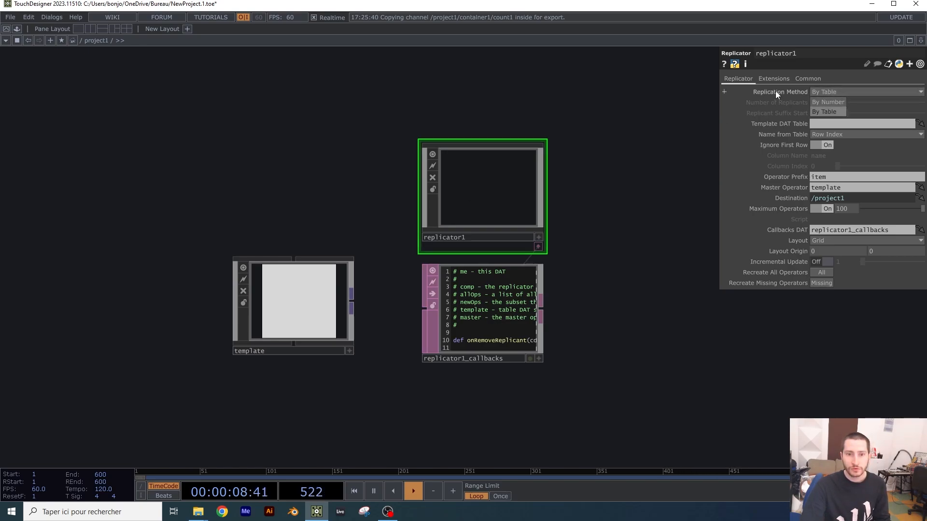
click(834, 102)
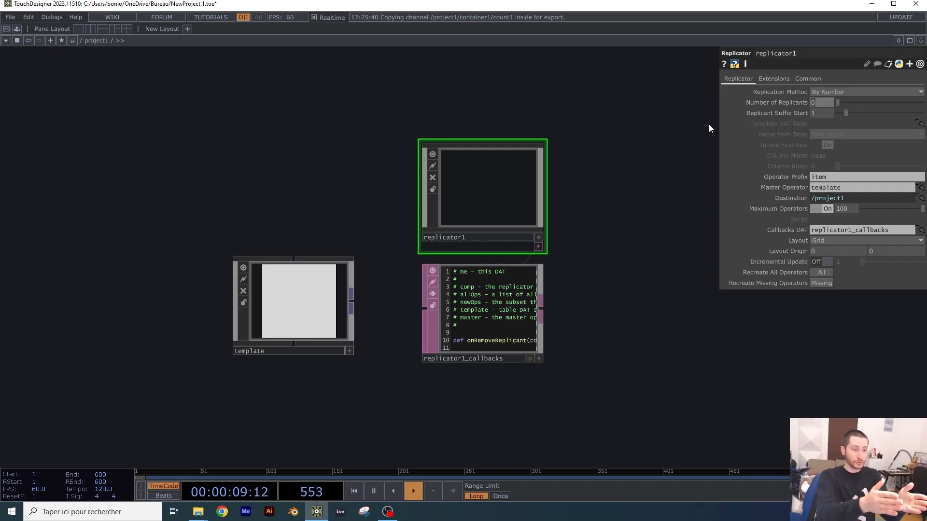
text(15)
key(Return)
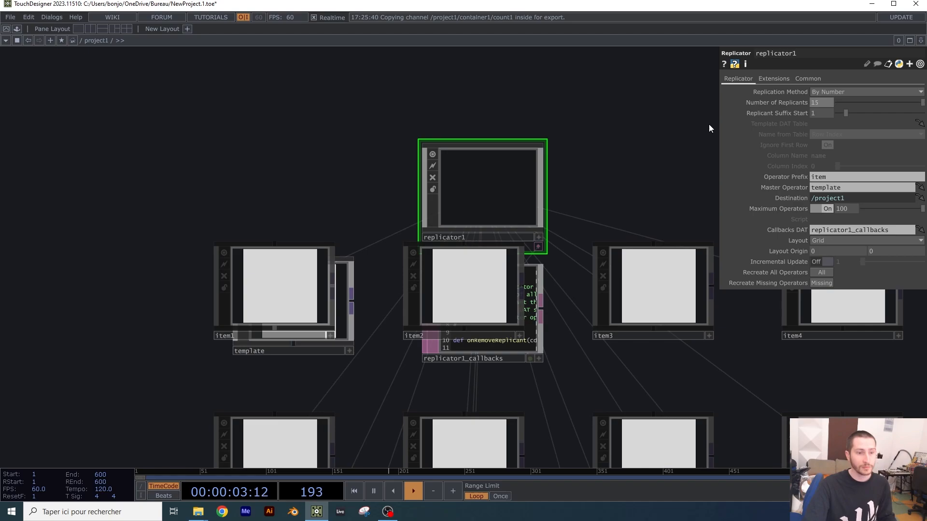
- Rearrange the template, the replicator and its callbacks DAT above the replicated items so they do not overlap
drag(351, 282, 314, 135)
drag(508, 243, 518, 270)
drag(546, 306, 527, 224)
drag(535, 213, 555, 70)
drag(303, 264, 295, 138)
- Examine the grid produced in the parent project1 container along with its Children and Layout parameters
key(u)
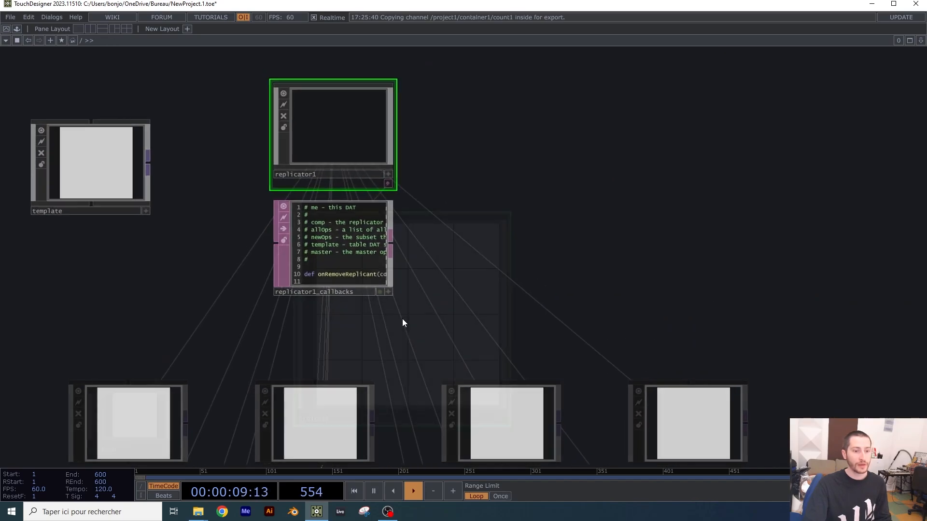
key(i)
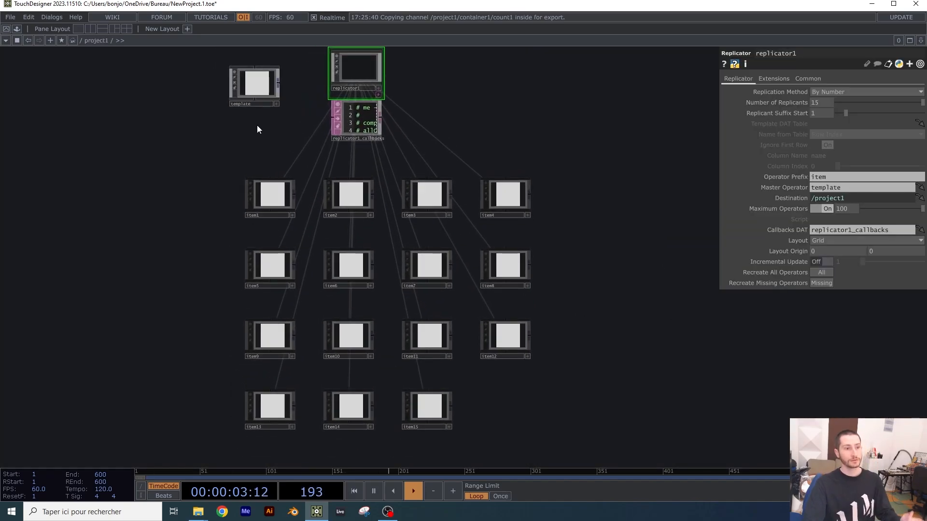
key(u)
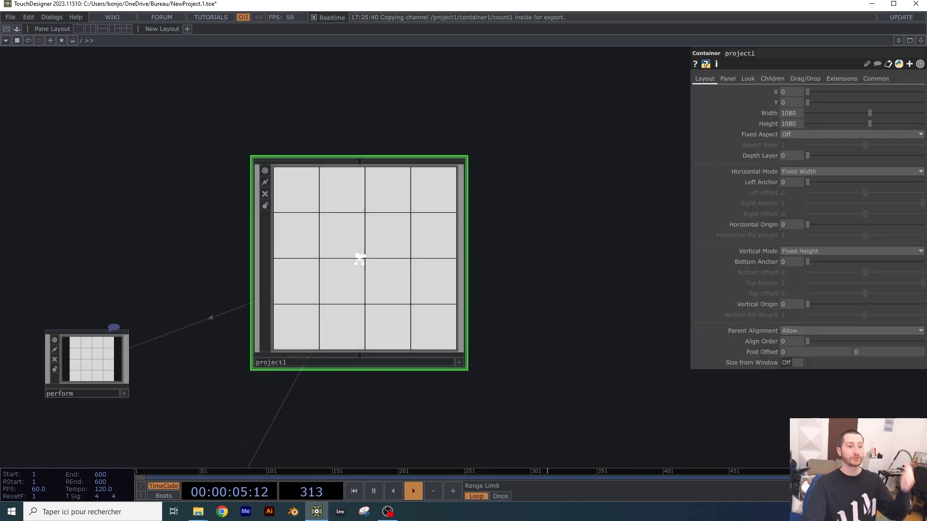
scroll(358, 262, up, 5)
scroll(357, 262, down, 2)
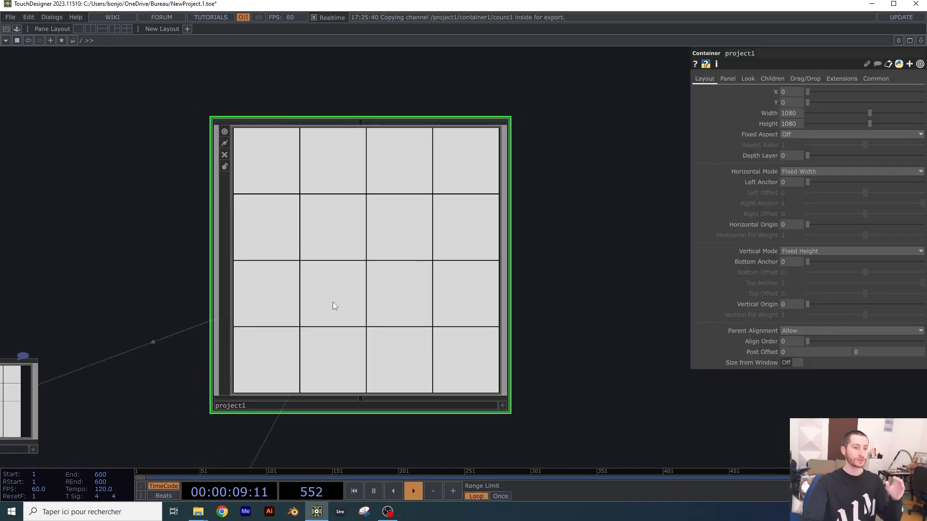
click(770, 79)
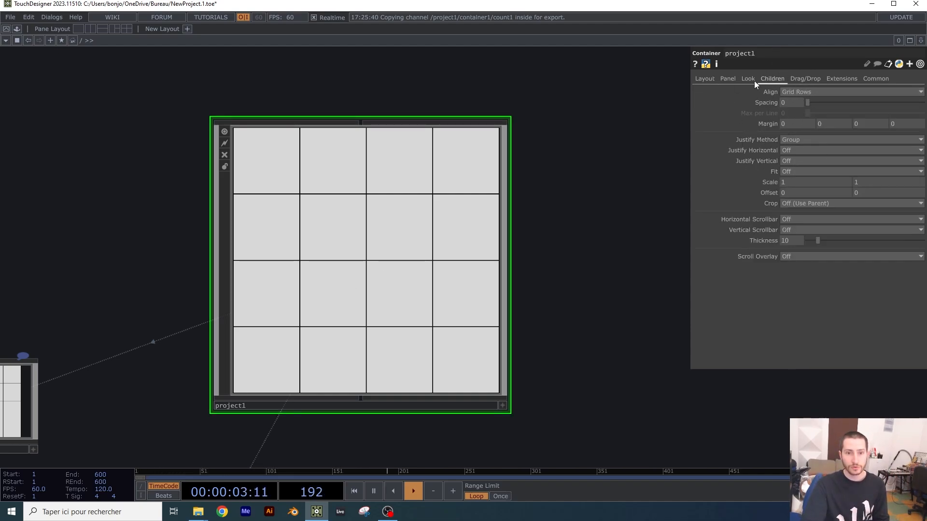
click(705, 79)
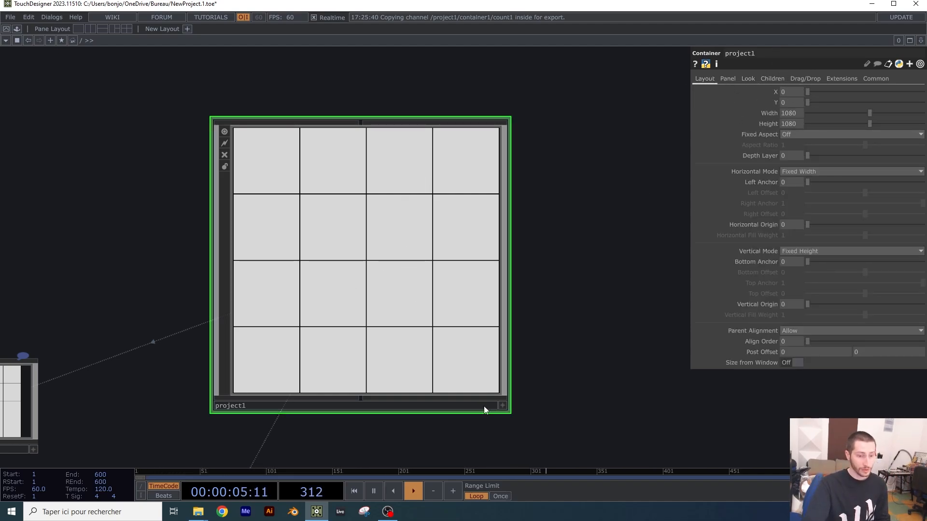
- Activate project1's viewer and test how the grid cells react to the mouse passing over them
click(502, 406)
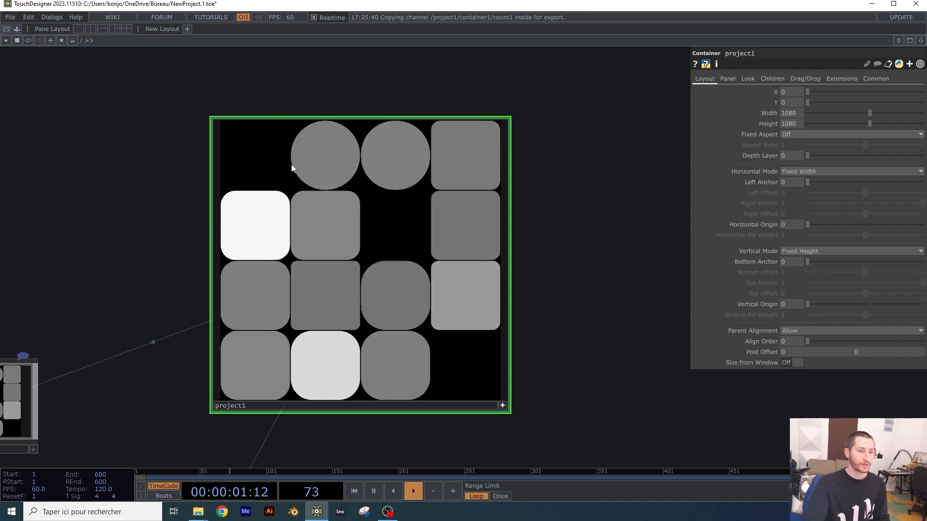
scroll(390, 202, up, 2)
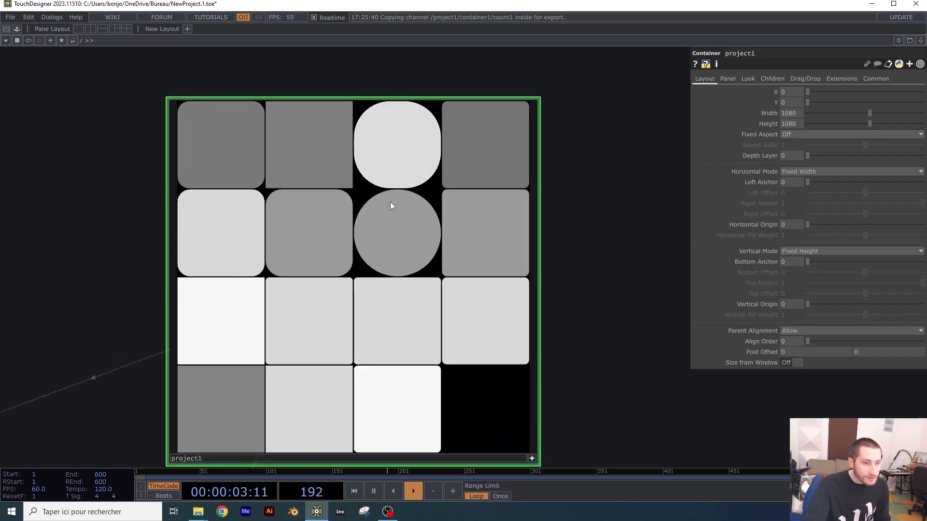
scroll(390, 205, up, 3)
scroll(327, 183, down, 5)
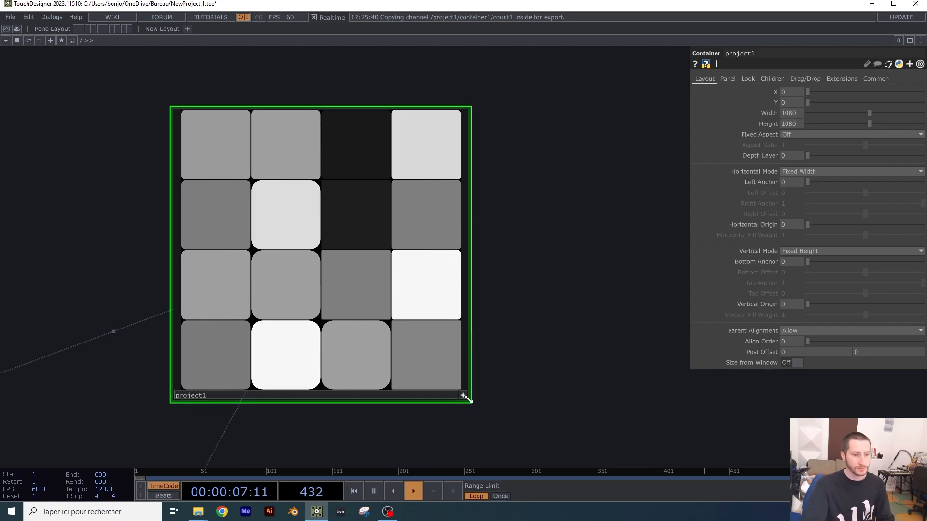
- Reposition the template container inside project1, level with the replicator and above the first replicated item
scroll(308, 264, up, 5)
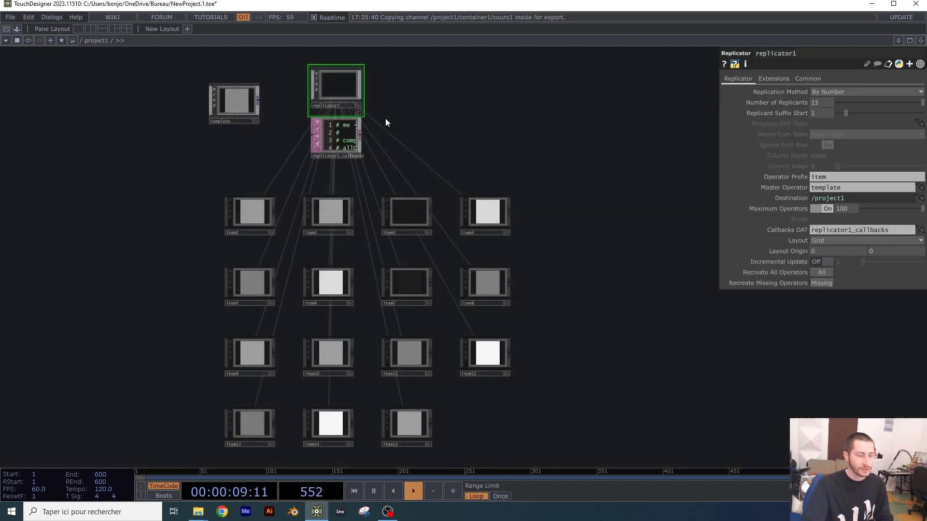
drag(419, 166, 513, 368)
drag(333, 297, 287, 249)
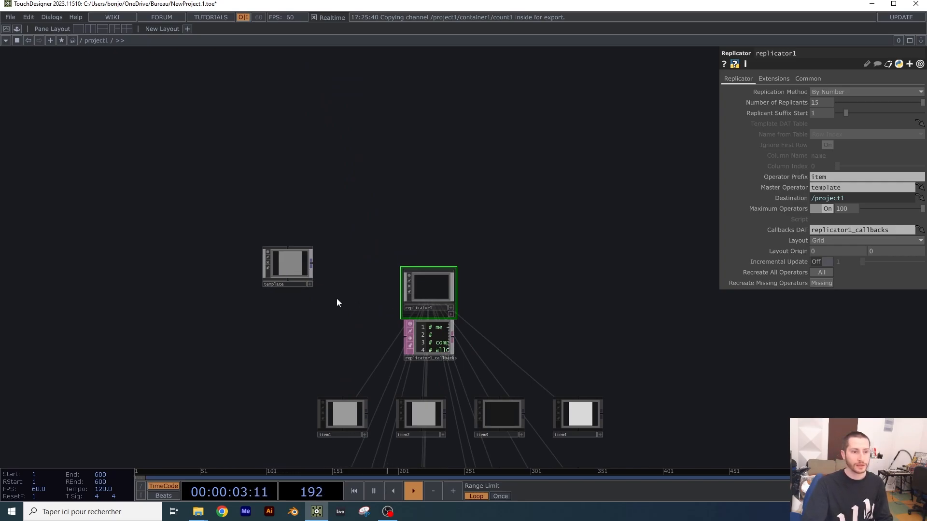
click(291, 264)
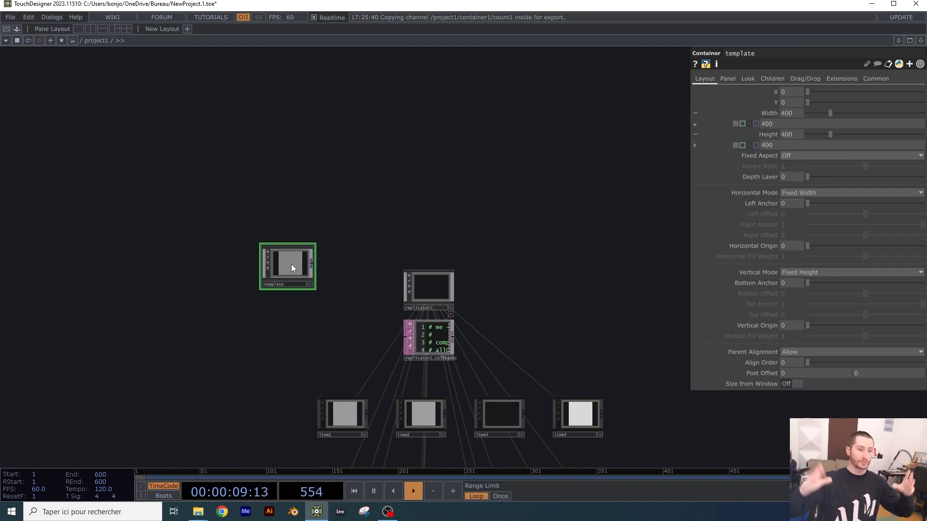
scroll(304, 278, down, 2)
middle_drag(300, 284, 290, 153)
scroll(280, 195, down, 4)
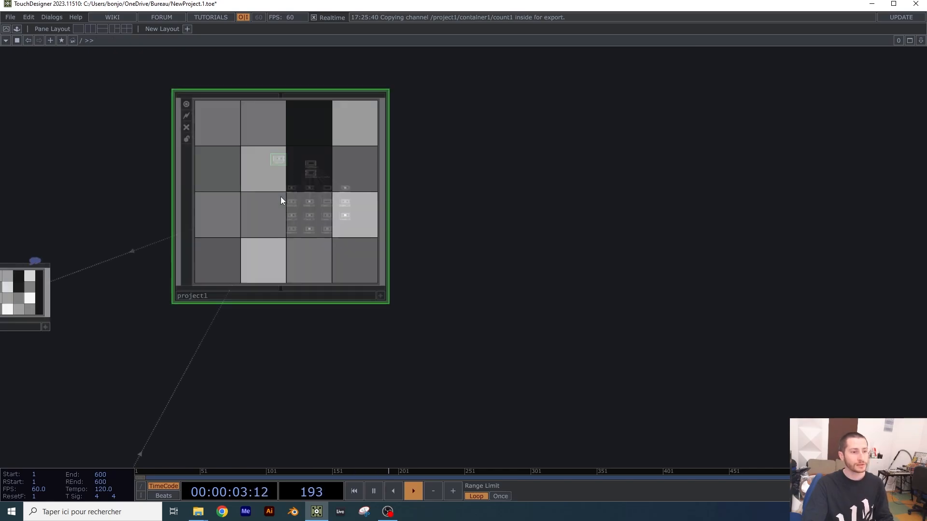
scroll(213, 99, up, 1)
scroll(214, 99, up, 1)
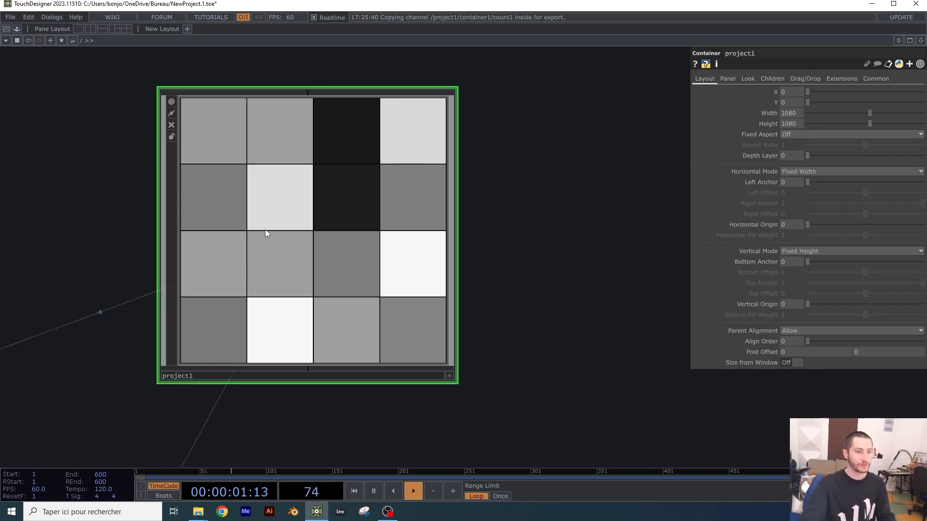
scroll(265, 229, up, 3)
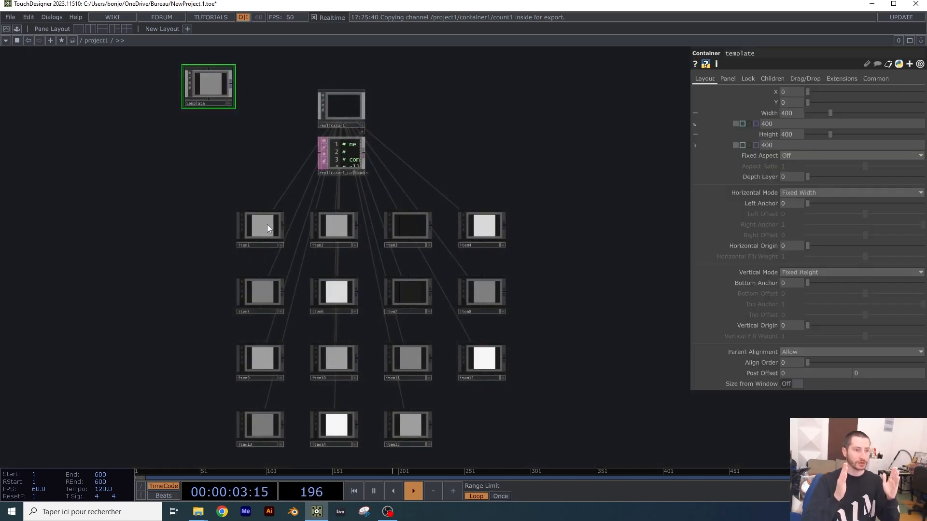
drag(225, 114, 313, 184)
- Open project1's view in a separate floating window, shrunk and placed beside the network nodes
scroll(303, 190, down, 6)
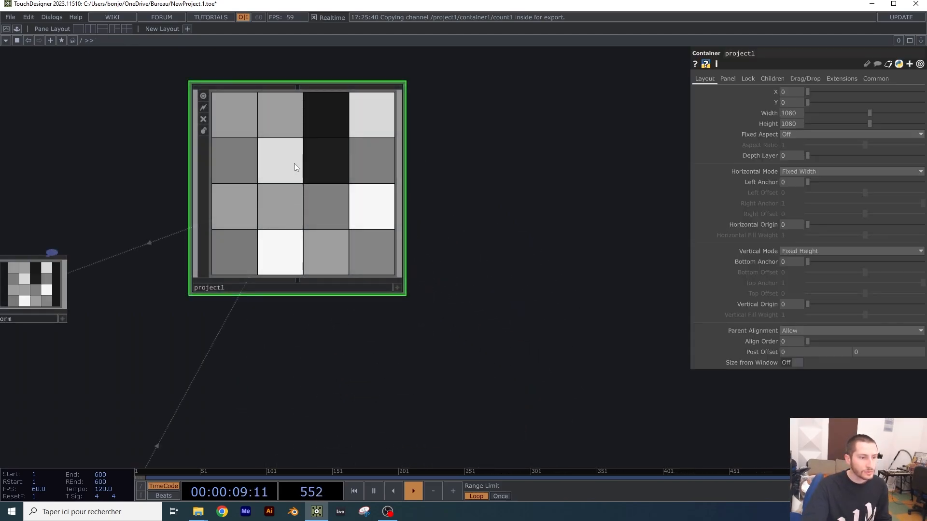
right_click(295, 166)
click(315, 136)
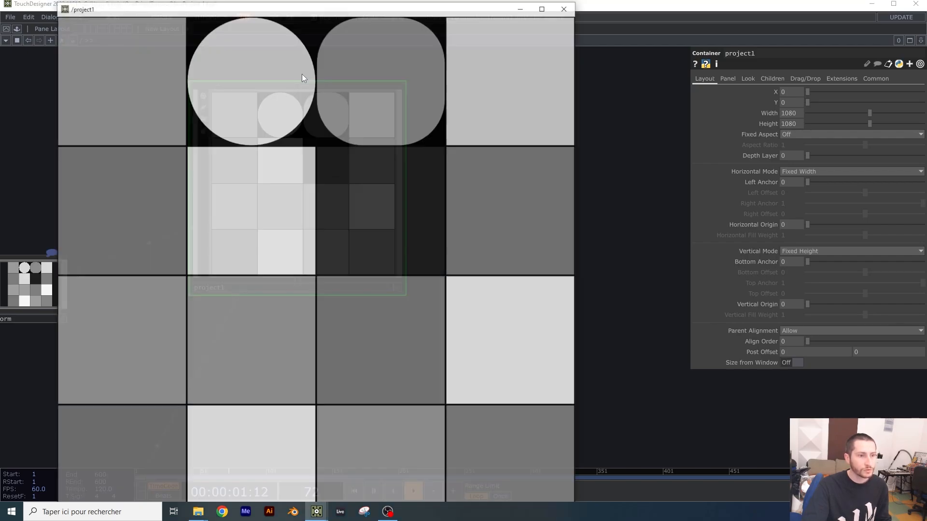
drag(343, 32, 513, 108)
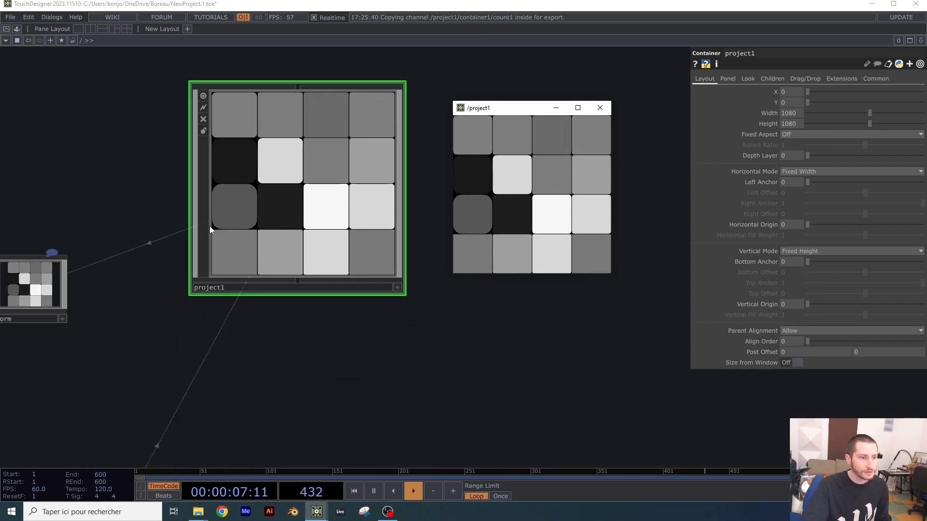
- Add a Constant CHOP inside project1, above the template container
double_click(259, 217)
key(p)
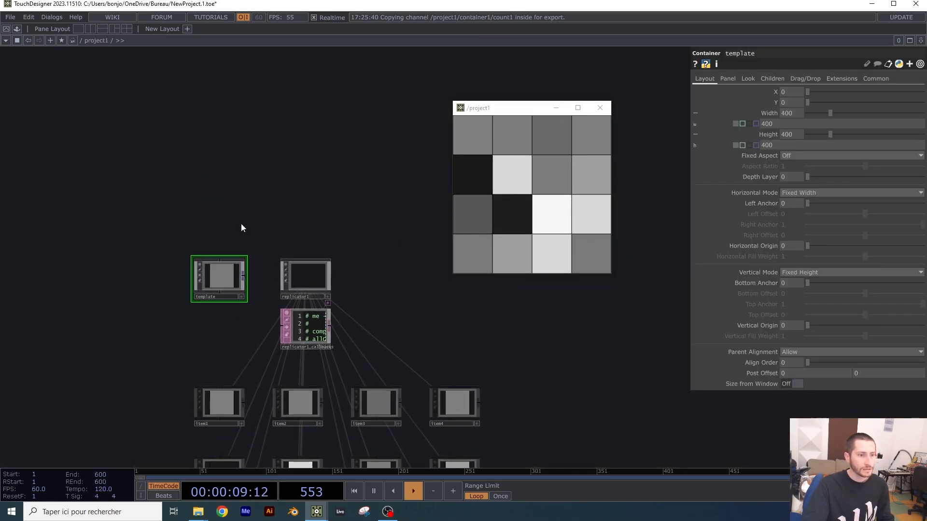
key(Tab)
text(cons)
key(Tab)
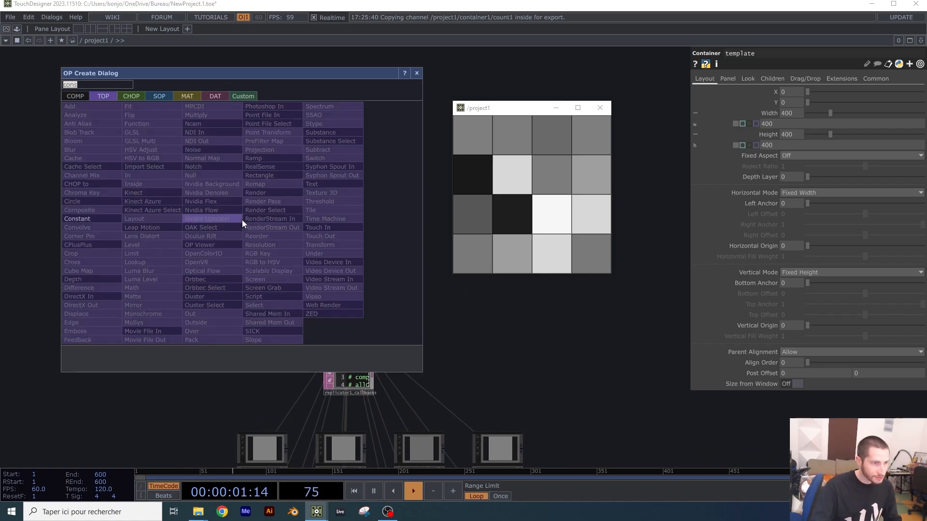
key(Tab)
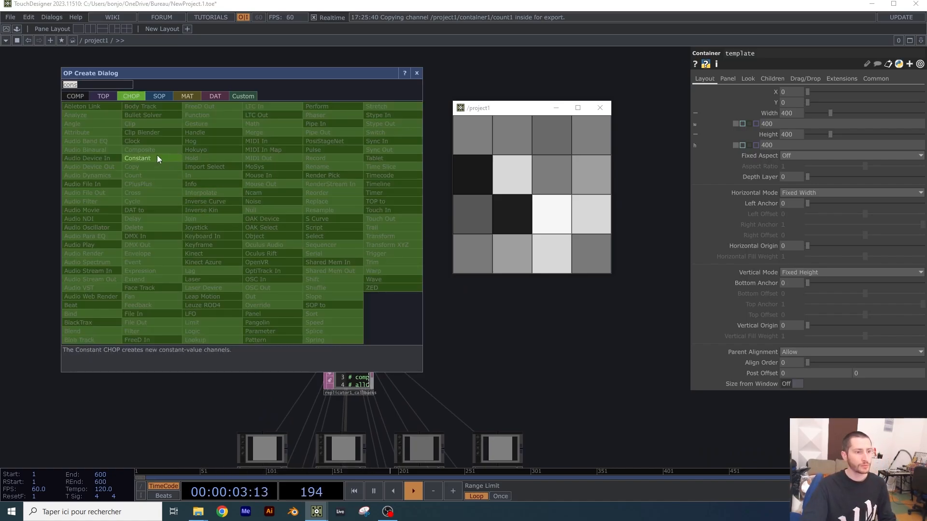
click(154, 158)
click(221, 228)
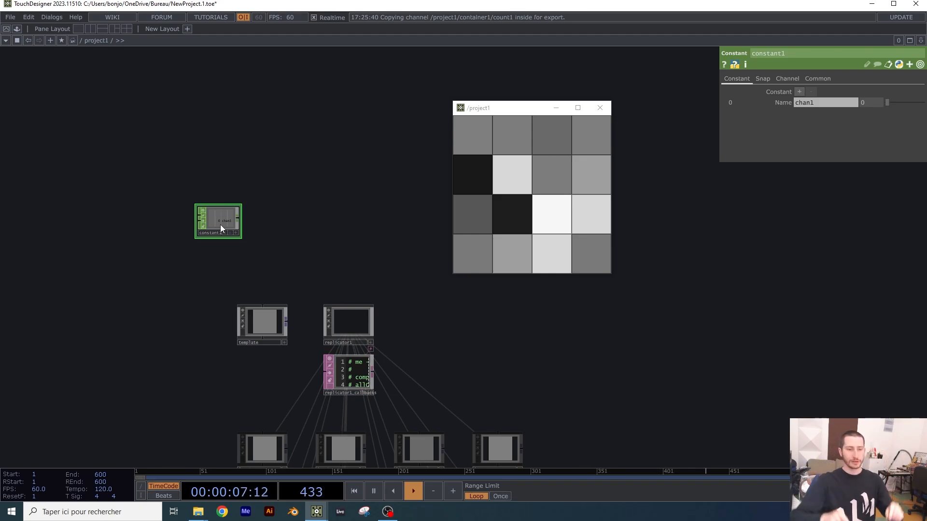
- Move constant1 aside and add a Math CHOP after it, wired to its output
scroll(220, 224, up, 5)
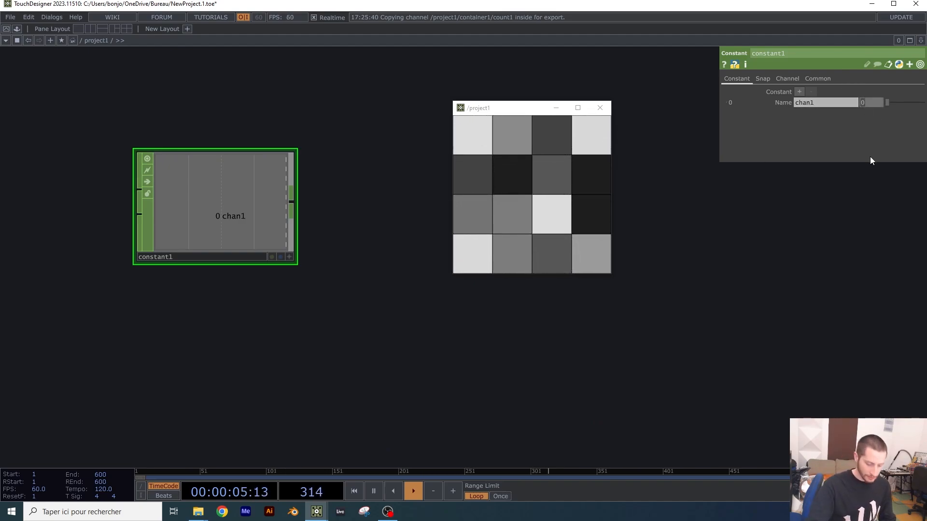
scroll(263, 190, down, 2)
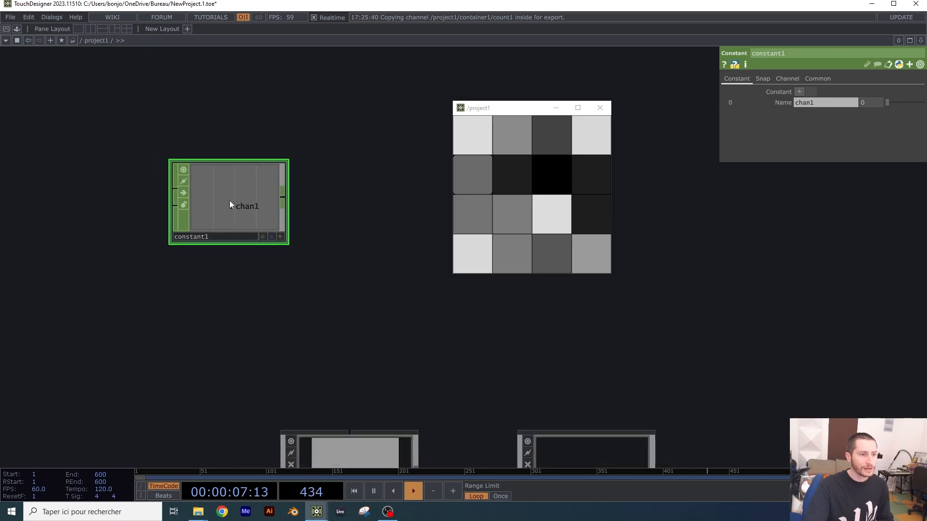
drag(230, 201, 164, 205)
mouse_move(888, 103)
mouse_down()
mouse_move(917, 105)
mouse_move(882, 106)
mouse_up()
click(221, 195)
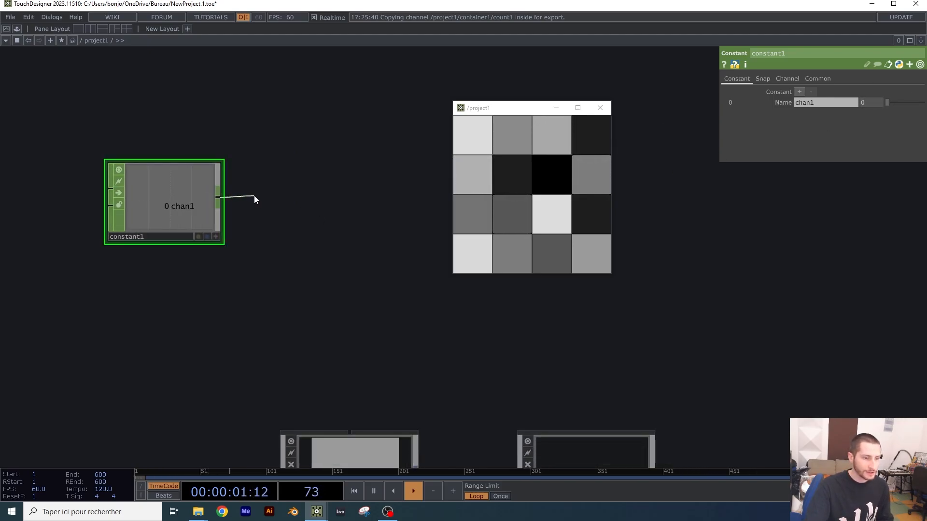
click(254, 195)
text(math)
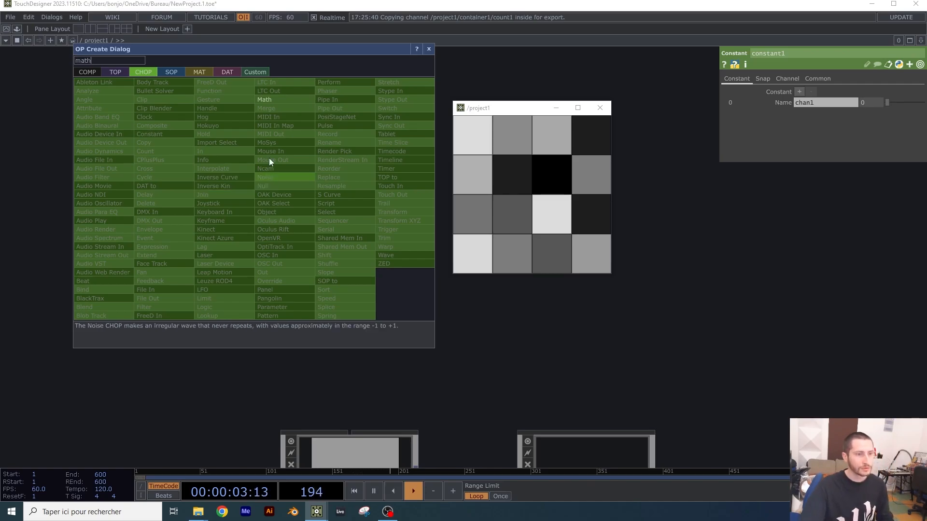
click(265, 99)
click(309, 205)
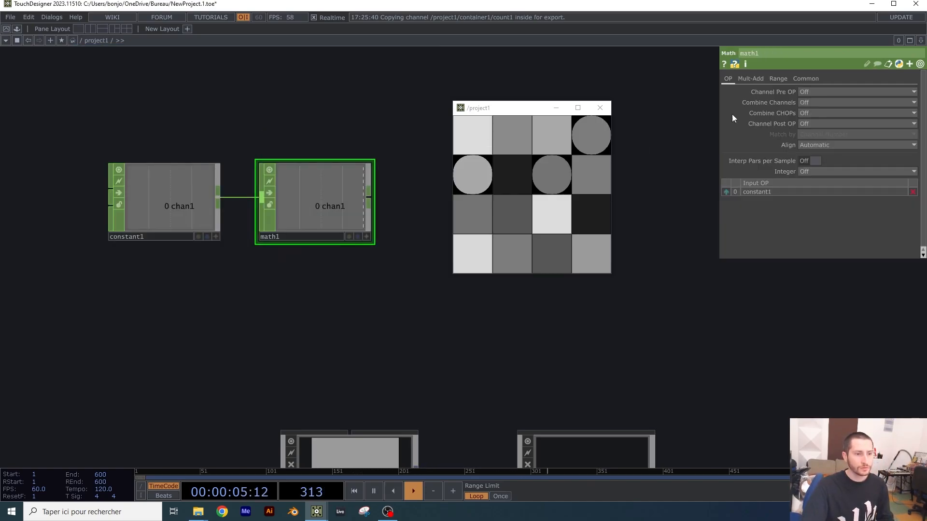
- Set constant1's chan1 to about 0.81 and remap the Math CHOP's To Range to 1 and 10
click(780, 82)
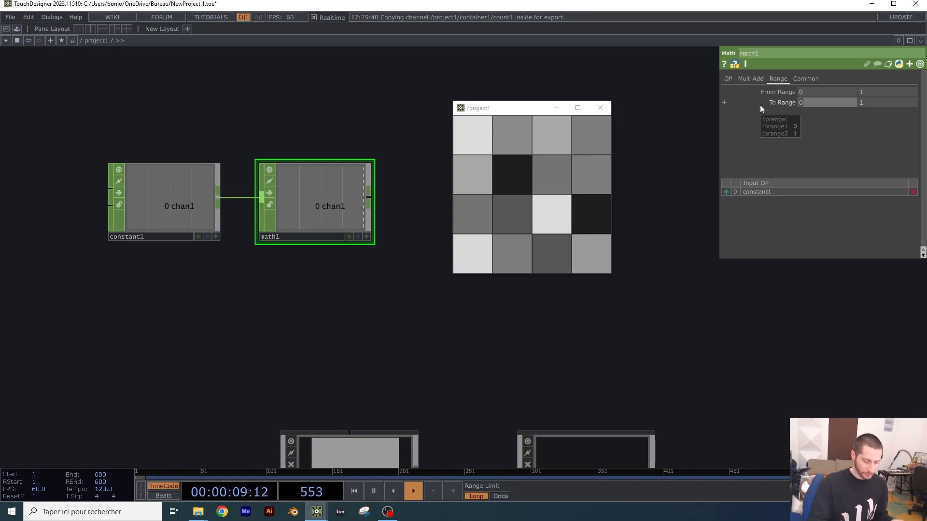
click(163, 206)
drag(891, 104, 892, 109)
click(346, 204)
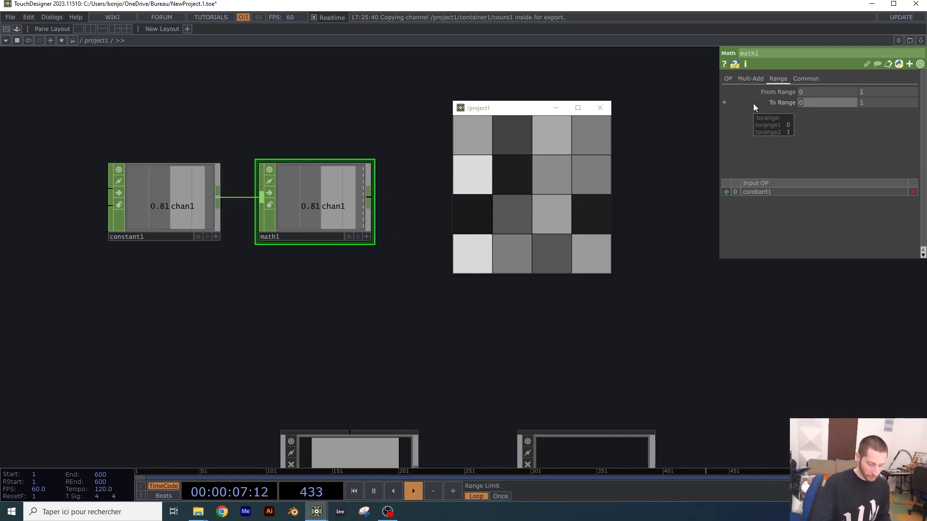
text(1)
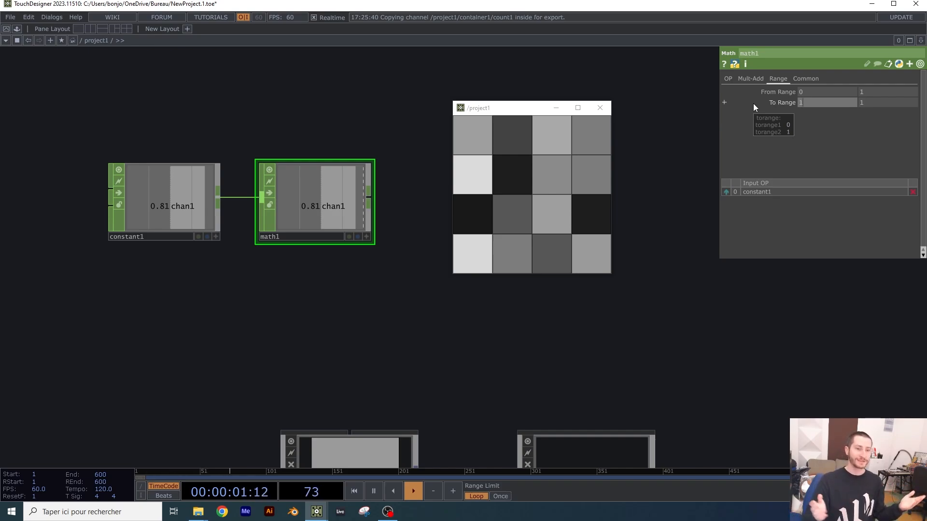
key(Return)
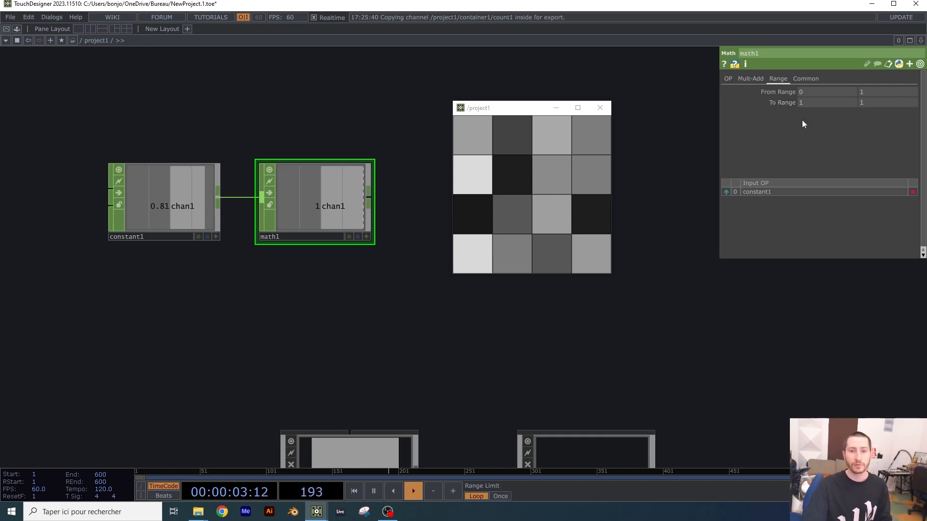
click(874, 103)
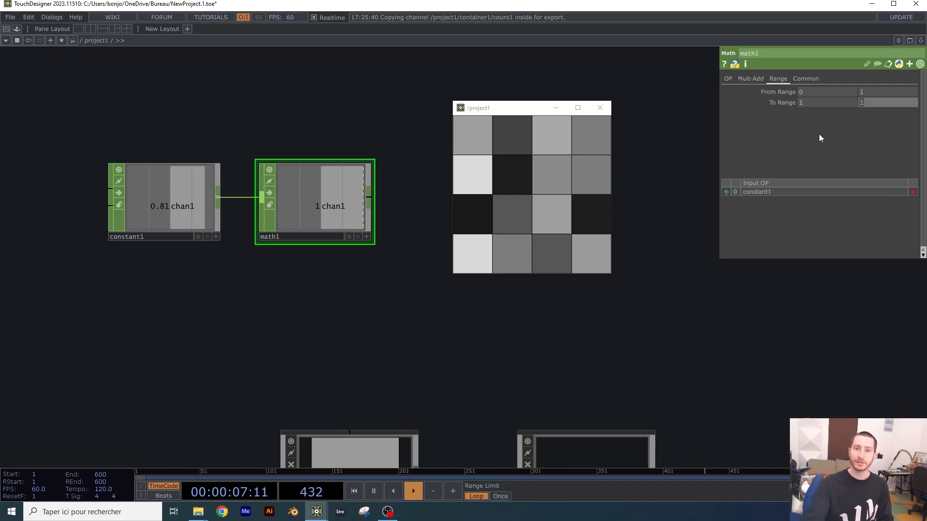
text(10)
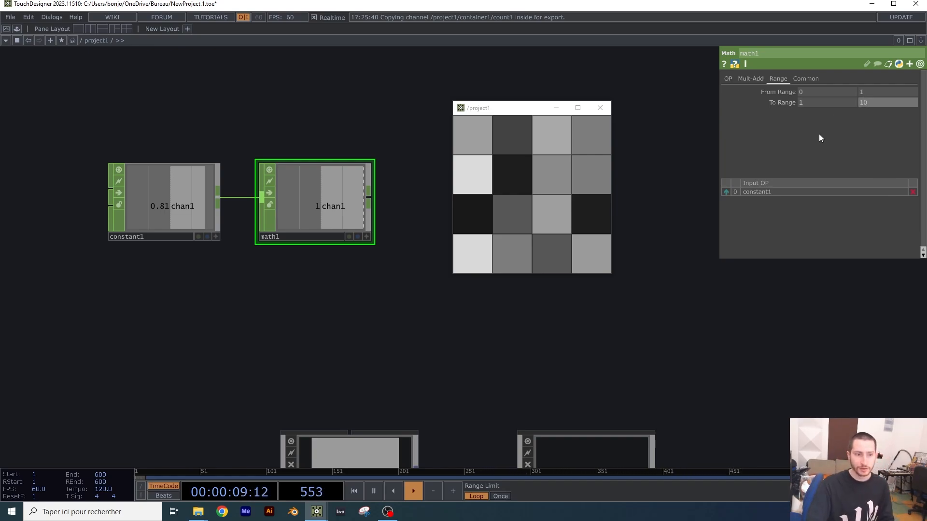
key(Return)
- Make the Math CHOP output whole numbers by setting Integer to Round
scroll(251, 313, down, 3)
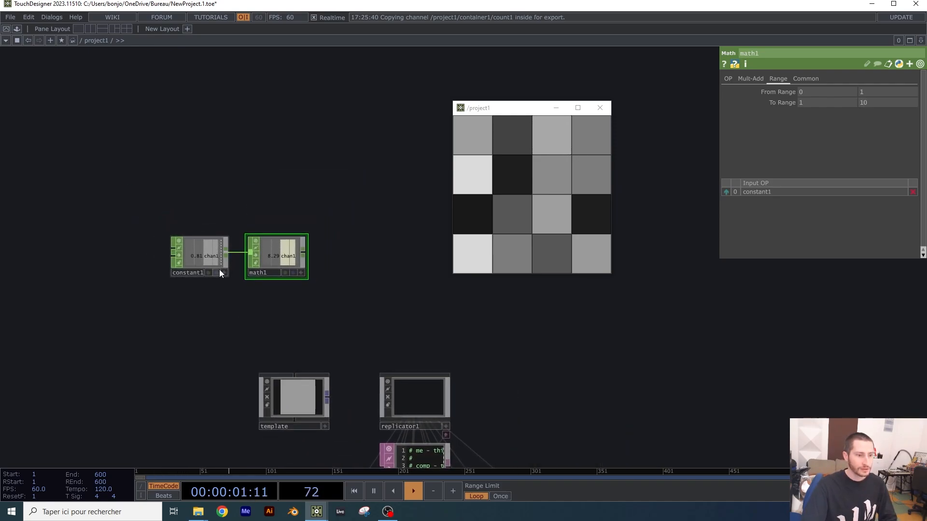
scroll(274, 261, up, 4)
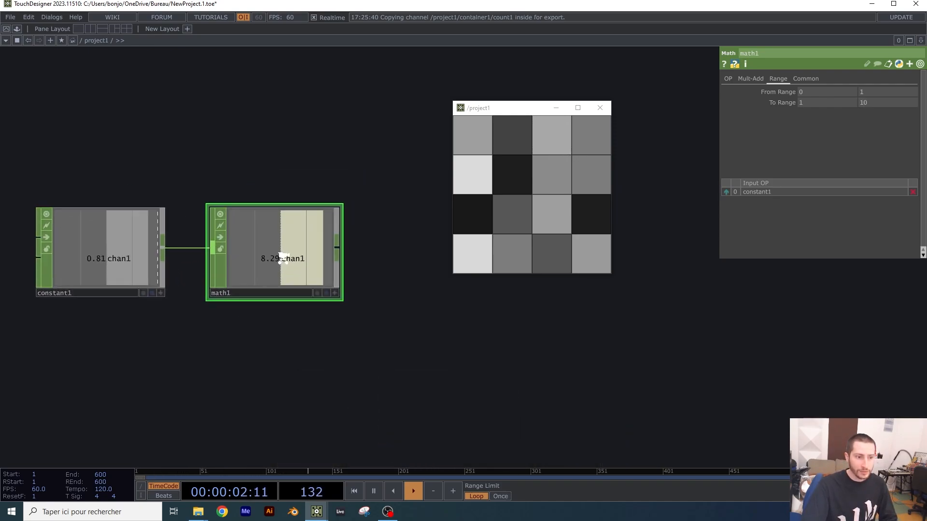
click(729, 78)
click(824, 171)
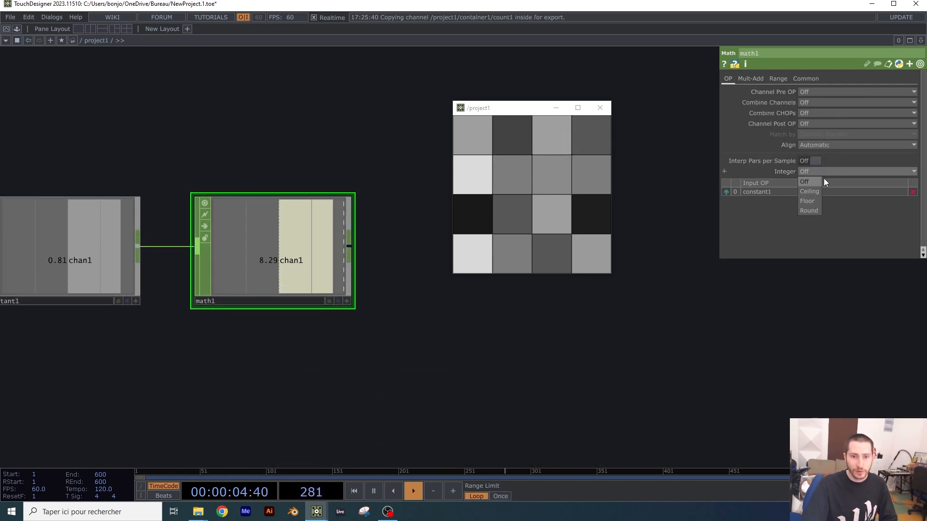
click(816, 202)
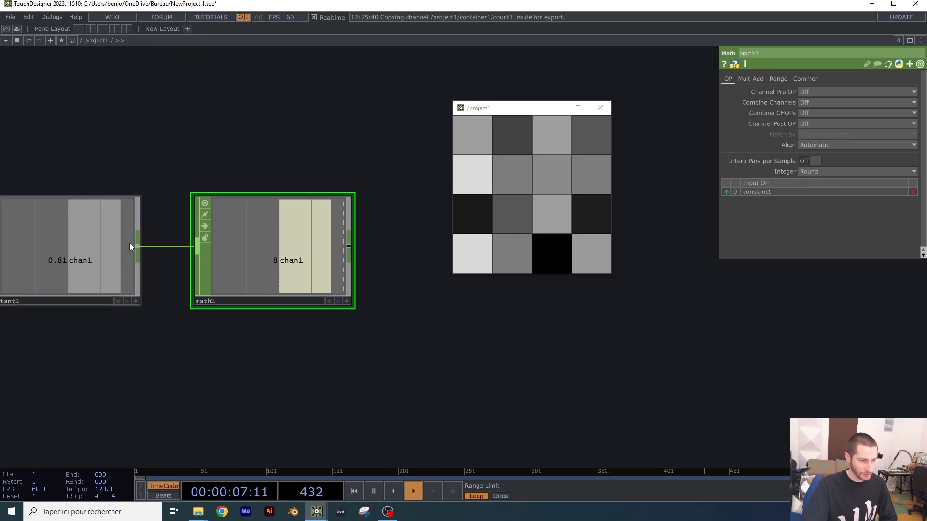
- Raise constant1's chan1 to 0.99 to test the Math CHOP's rounded output
click(97, 270)
scroll(265, 277, up, 3)
mouse_move(915, 106)
mouse_down()
mouse_move(884, 102)
mouse_move(921, 102)
mouse_up()
scroll(223, 298, down, 2)
scroll(224, 298, down, 3)
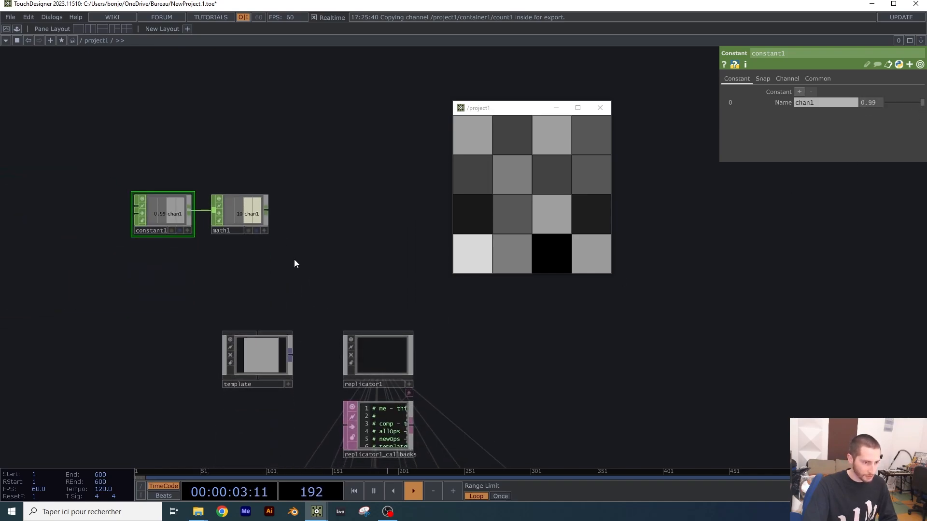
- Add a Null CHOP after the Math CHOP, above the replicator, and shift math1 closer to constant1
click(389, 359)
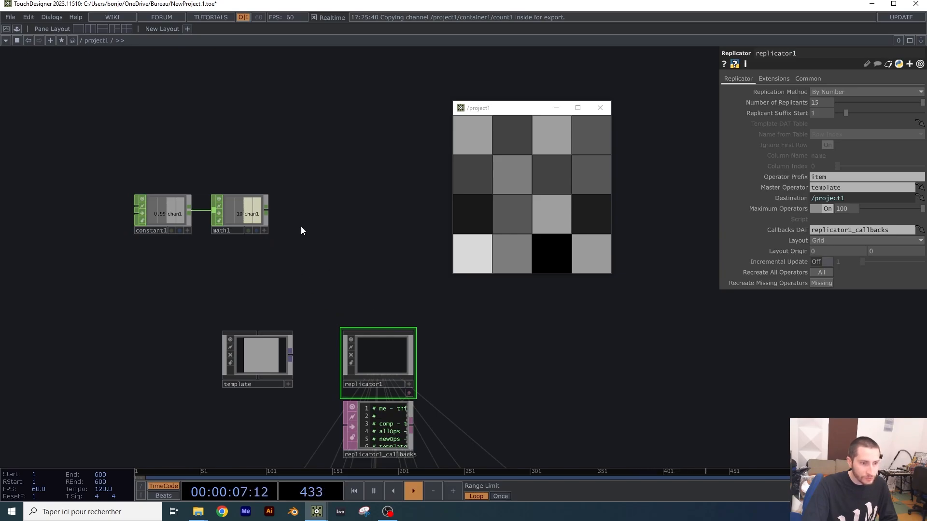
drag(267, 211, 323, 213)
text(null)
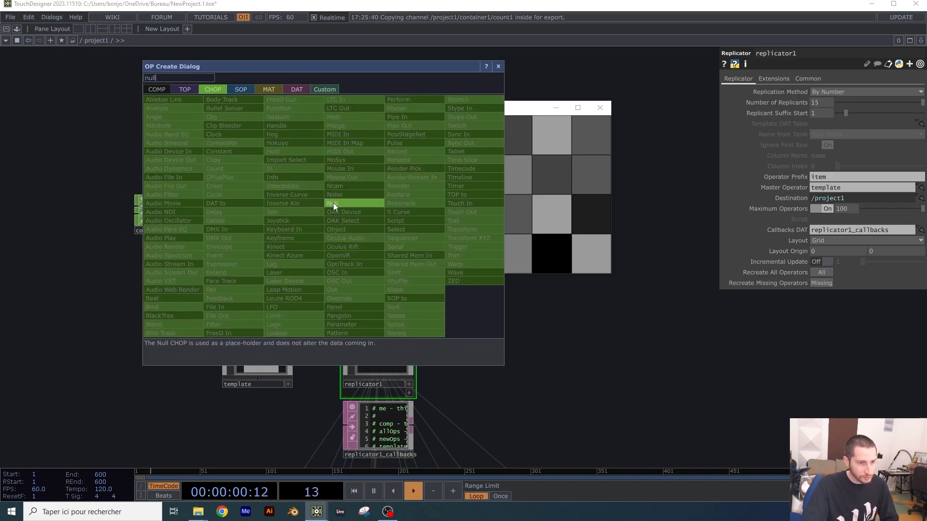
click(333, 203)
click(369, 210)
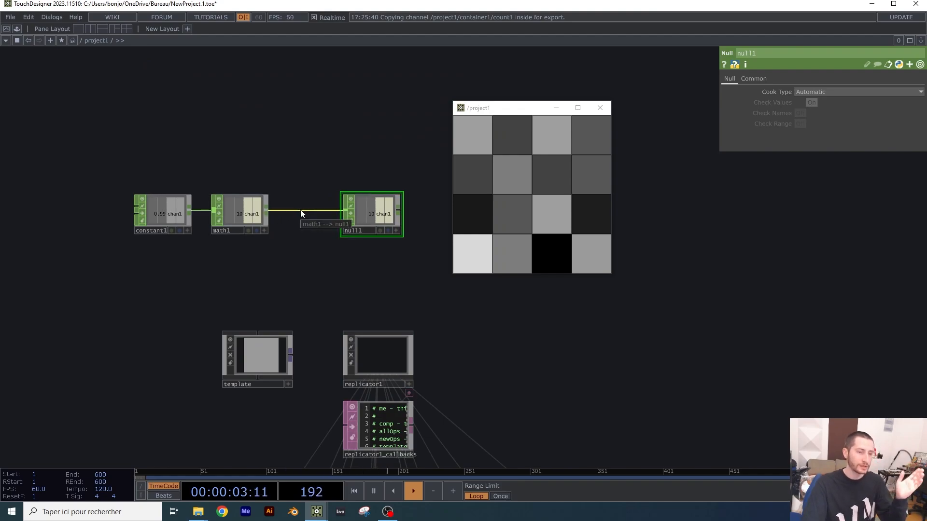
drag(240, 207, 229, 207)
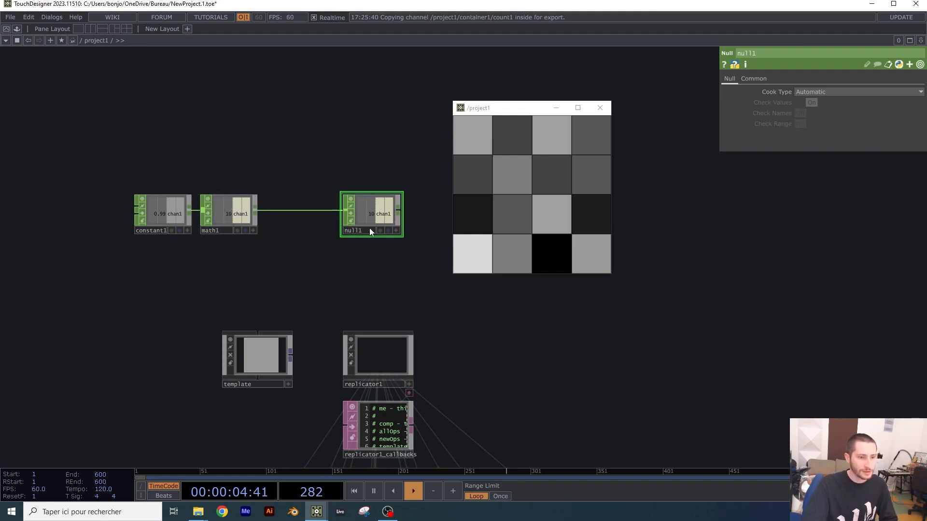
- Move the floating project1 window farther from the nodes and set constant1's chan1 to 0.43
click(372, 369)
drag(508, 110, 543, 79)
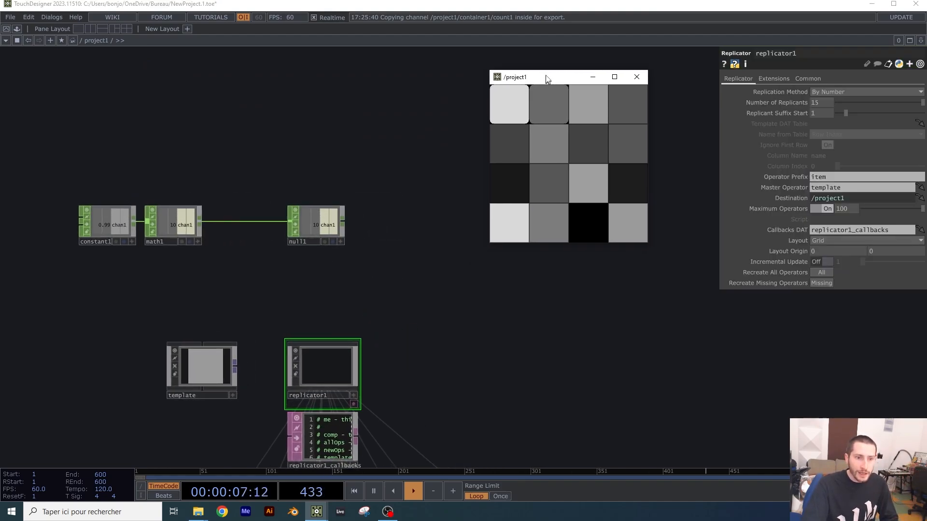
click(117, 228)
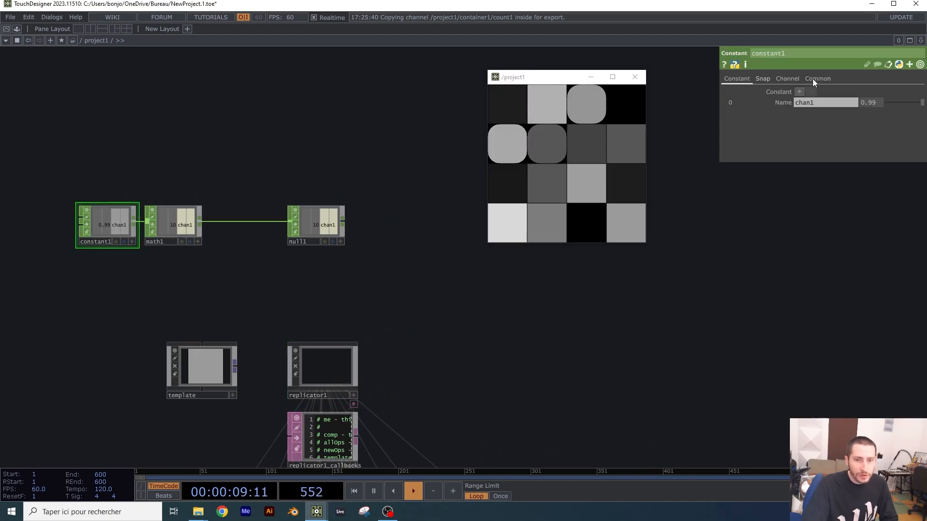
click(902, 102)
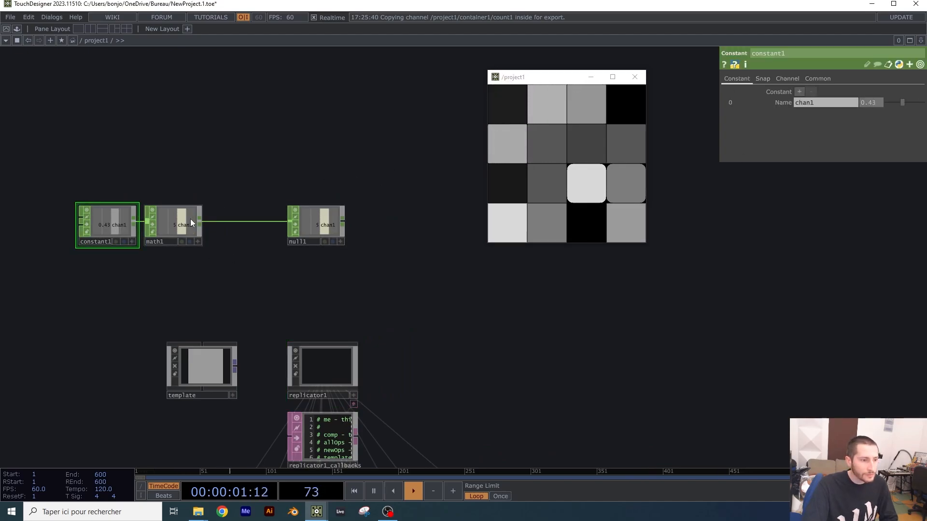
- Drive replicator1's Number of Replicants with a reference to null1's chan1 channel
click(320, 382)
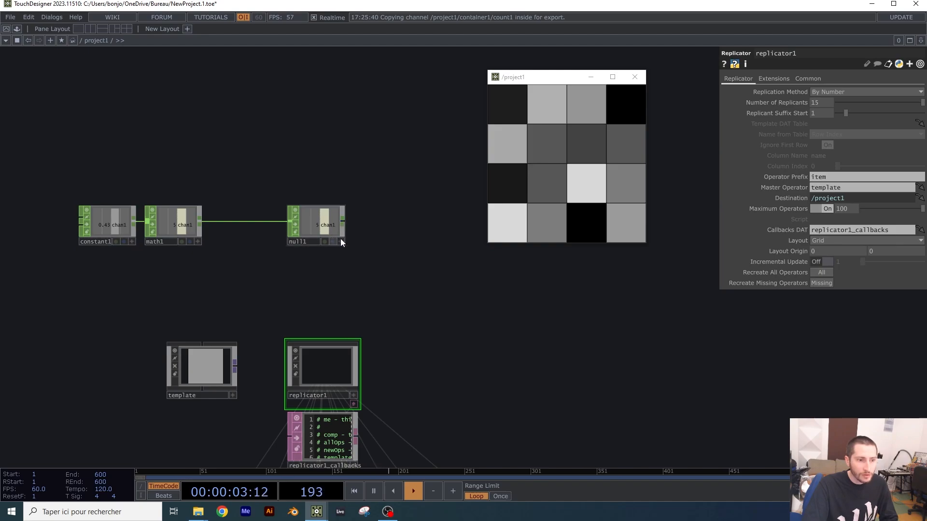
click(796, 105)
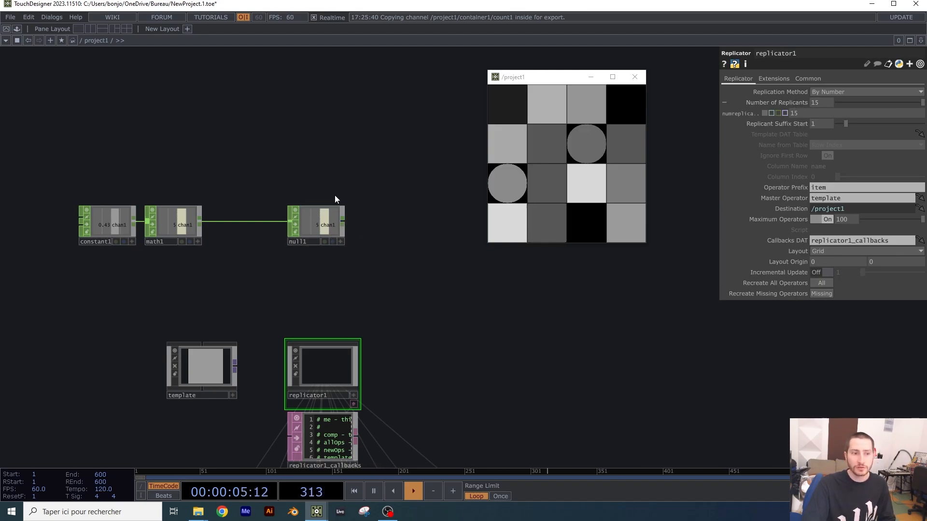
drag(322, 225, 831, 113)
click(831, 100)
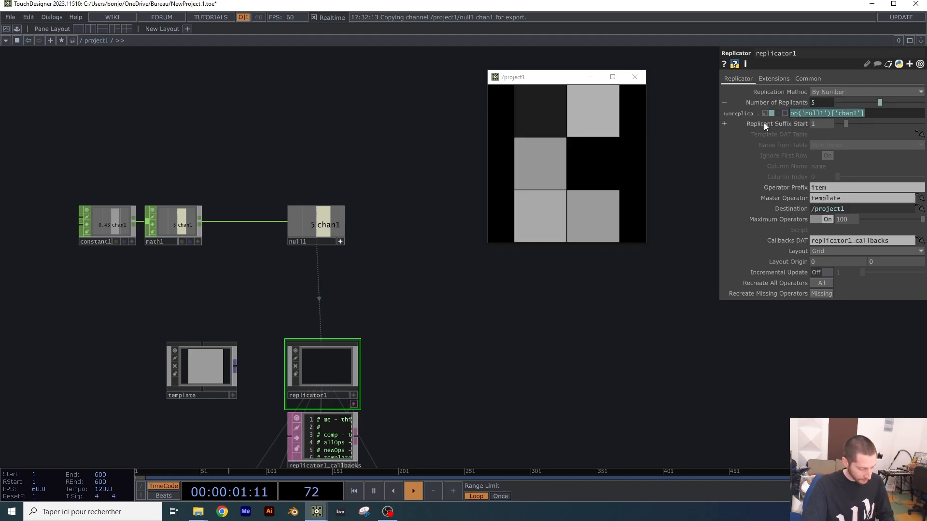
- Extend the Number of Replicants expression to op('null1')['chan1']*op('null1')['chan1'] and widen the parameter area to show it fully
click(873, 113)
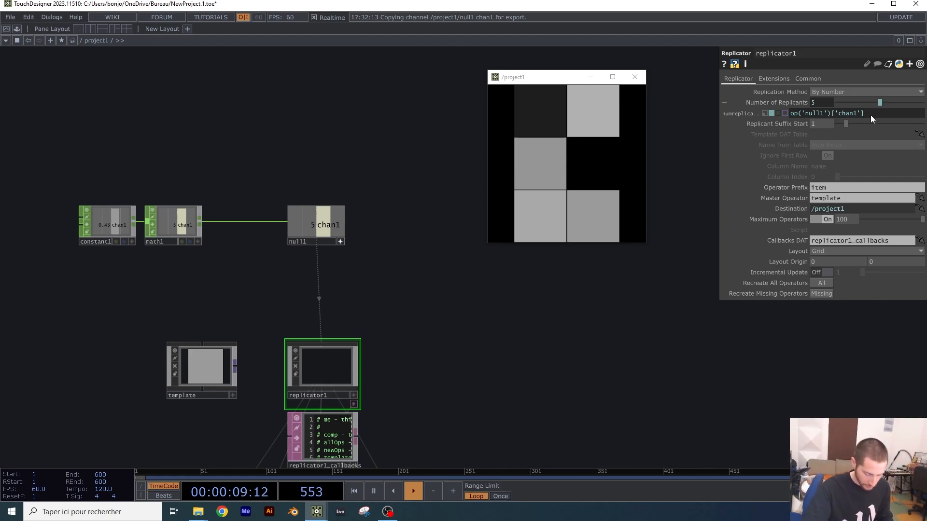
text(*)
text(op('null1')['chan1'])
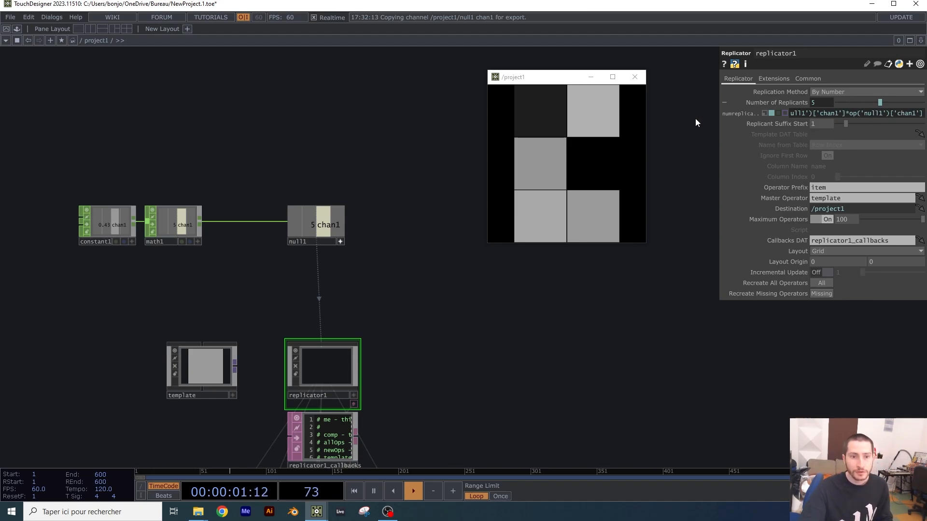
key(Return)
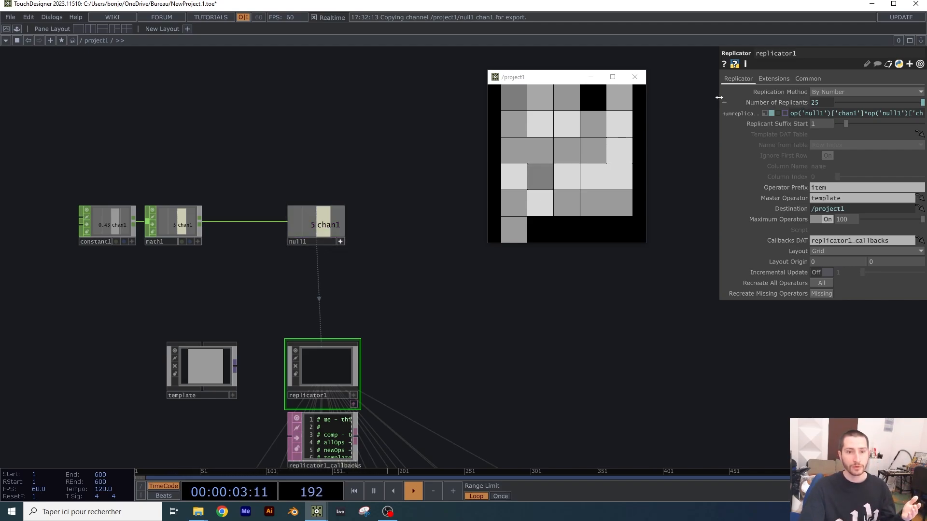
drag(719, 98, 657, 115)
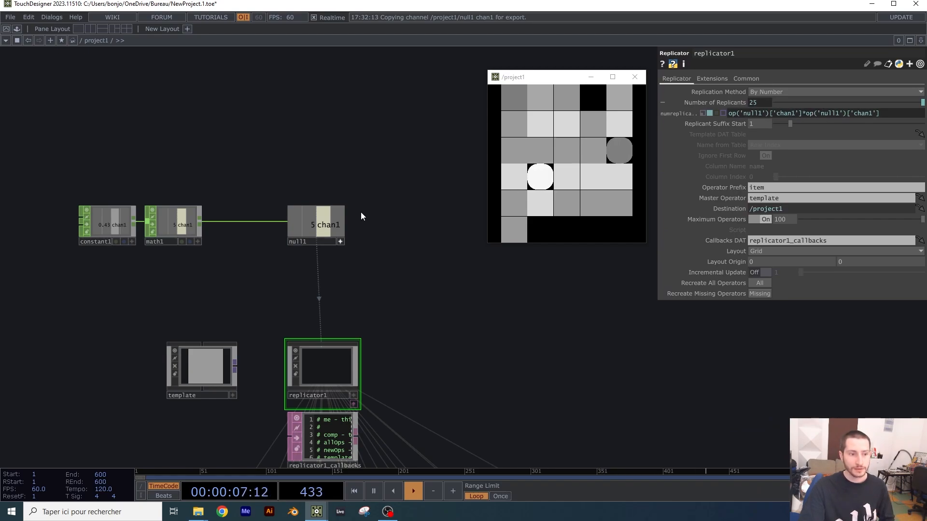
- Reassign the null1 reference to Number of Replicants and try multiplying it by 2
drag(772, 111, 778, 108)
click(779, 107)
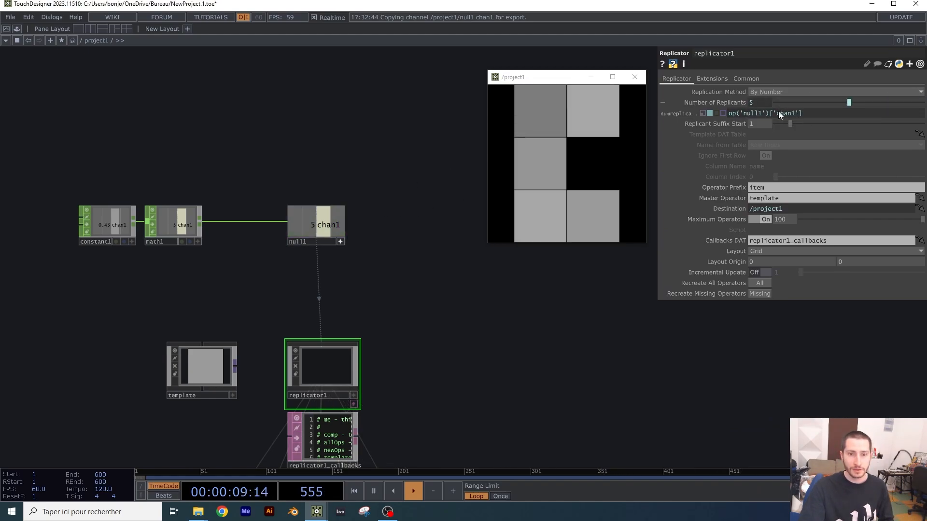
click(809, 113)
text(*)
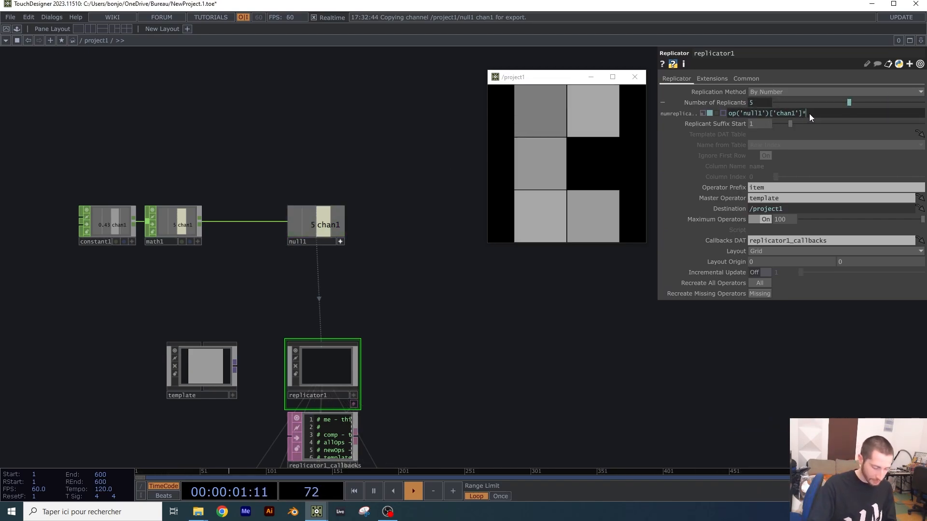
text(2)
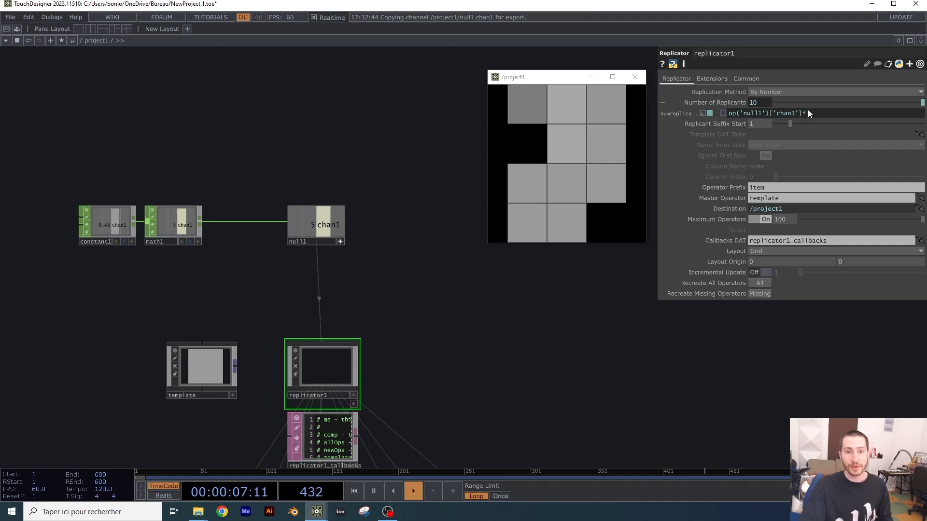
- Complete replicator1's Number of Replicants expression as op('null1')['chan1']*op('null1')['chan1'] and apply it
drag(802, 112, 694, 119)
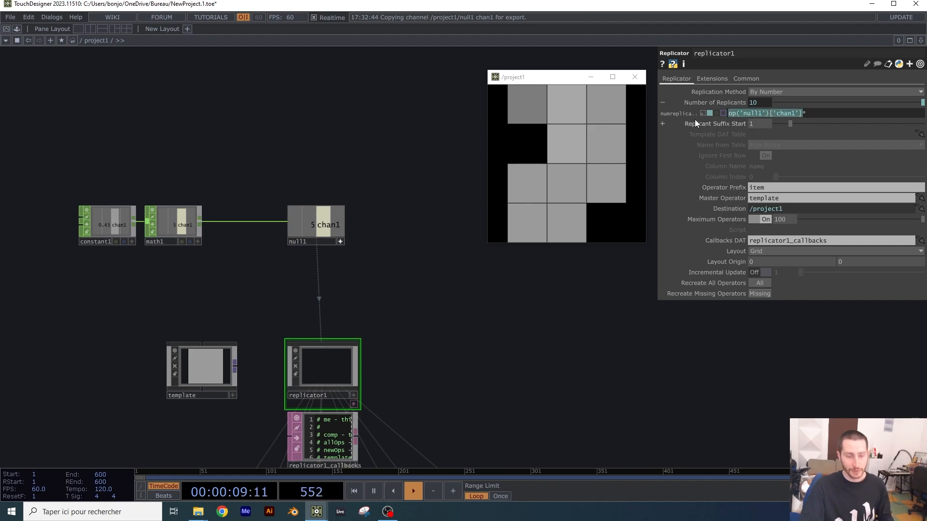
text(op('null1')['chan1'])
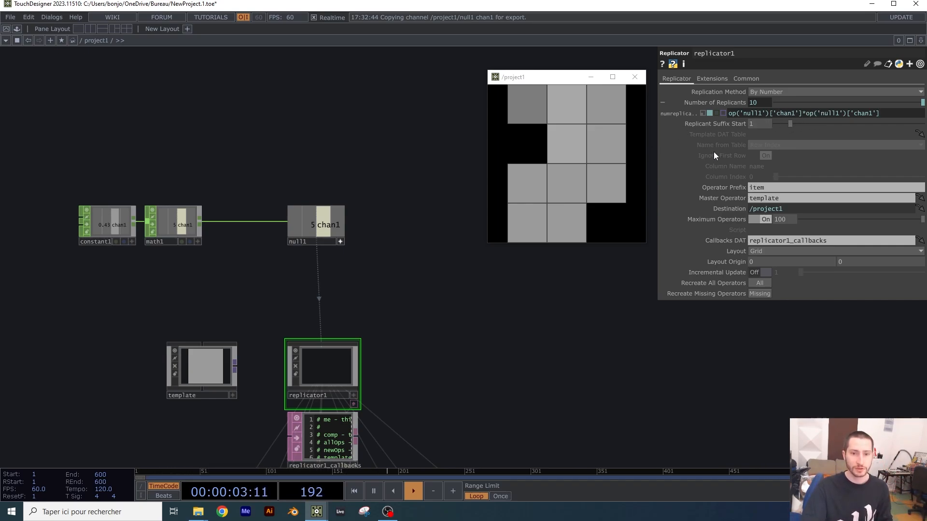
click(401, 140)
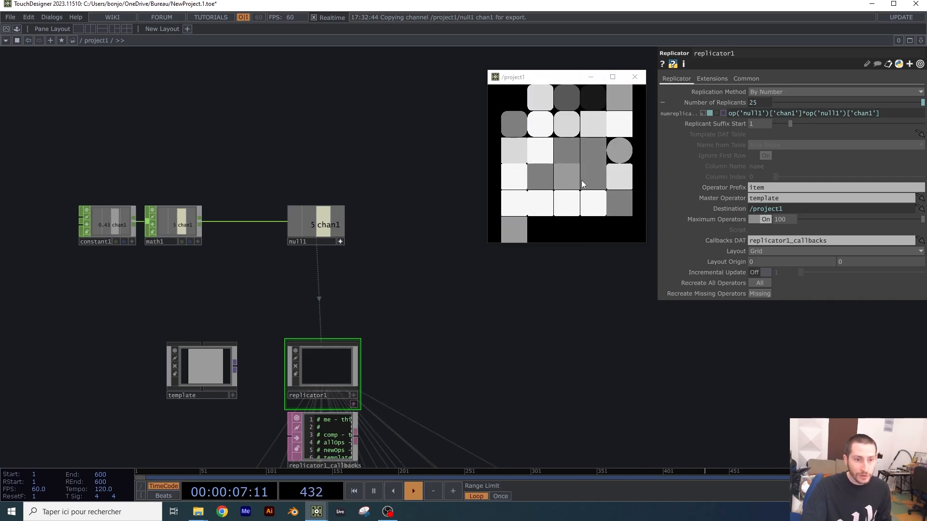
- Examine the template container, replicator1 and the full grid of replicated items in the project1 network
click(207, 351)
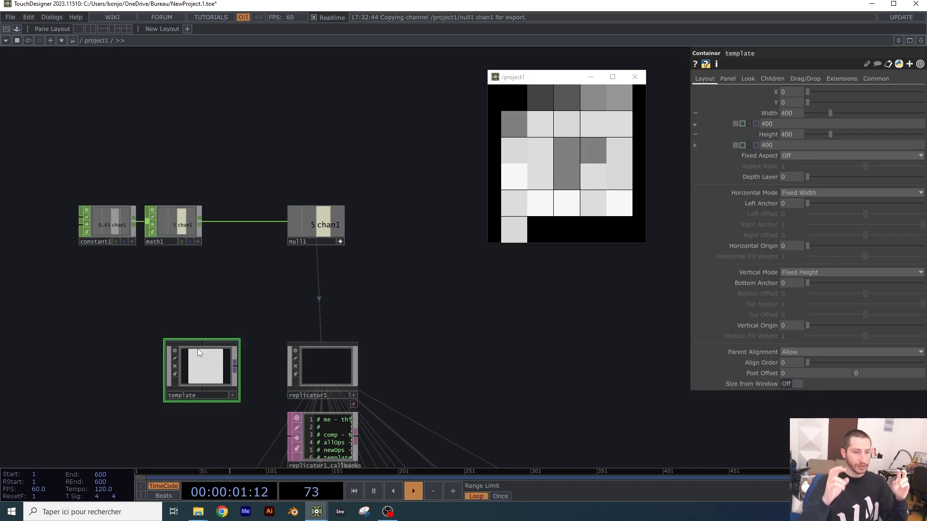
click(324, 364)
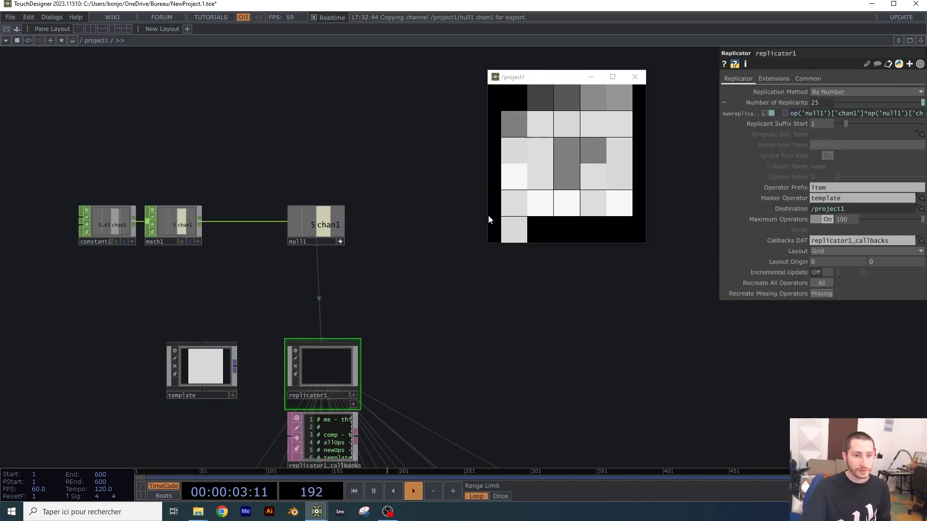
scroll(471, 410, down, 5)
drag(472, 409, 366, 150)
scroll(367, 150, down, 1)
scroll(367, 150, down, 1)
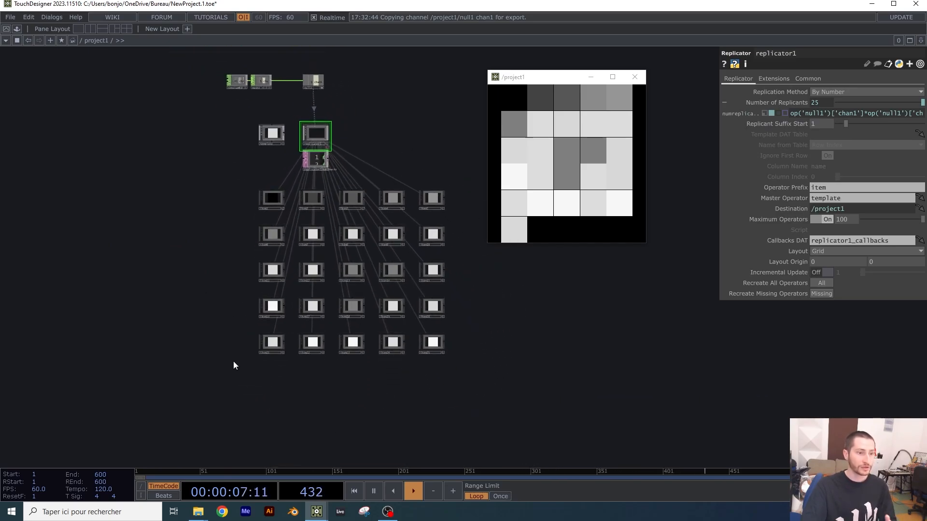
scroll(249, 120, up, 5)
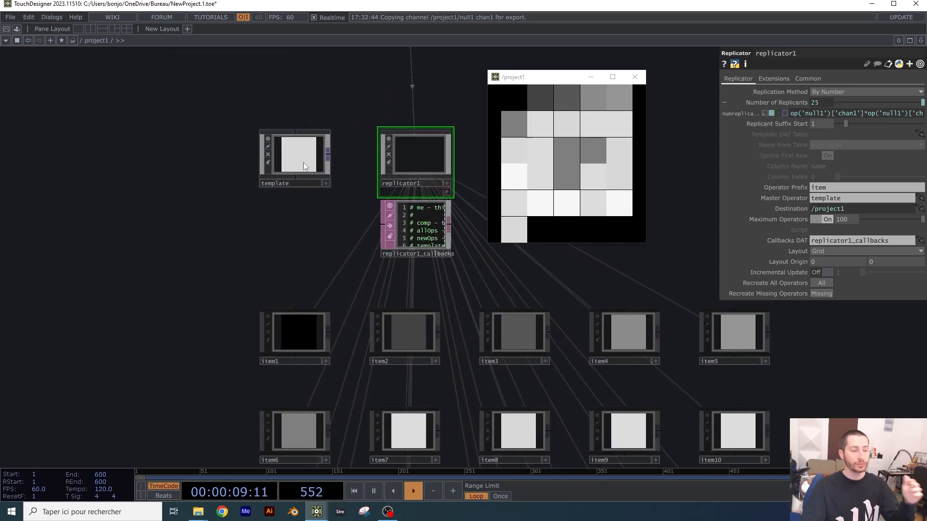
click(266, 165)
drag(180, 190, 131, 239)
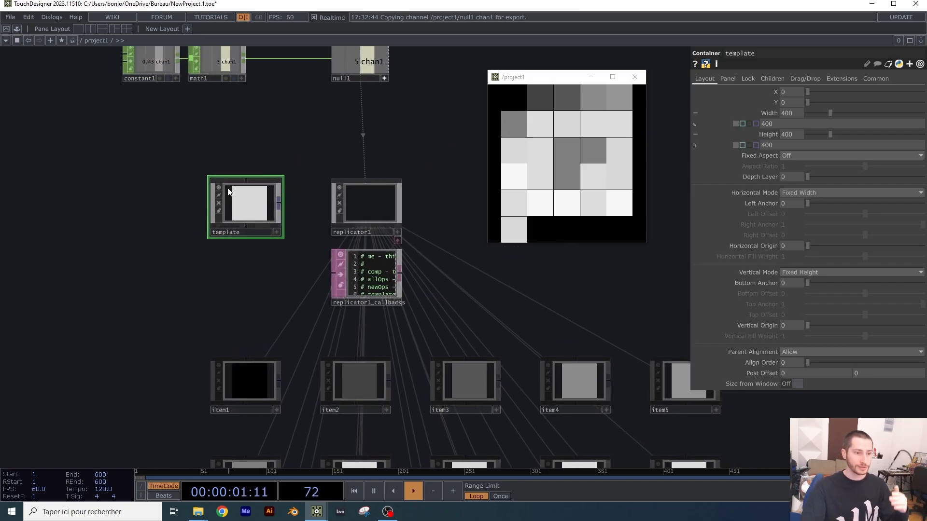
drag(320, 165, 321, 240)
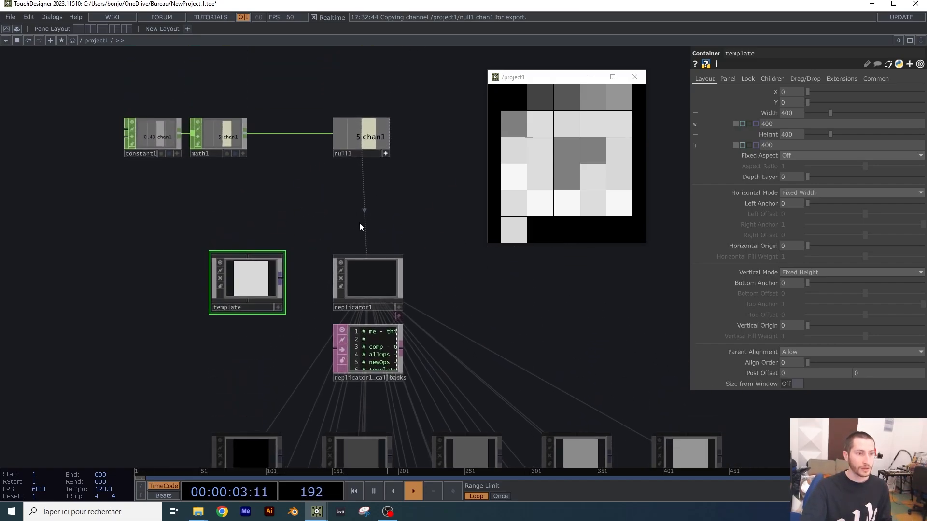
- Subtract 1 from replicator1's Number of Replicants expression so it reads op('null1')['chan1']*op('null1')['chan1']-1
click(363, 274)
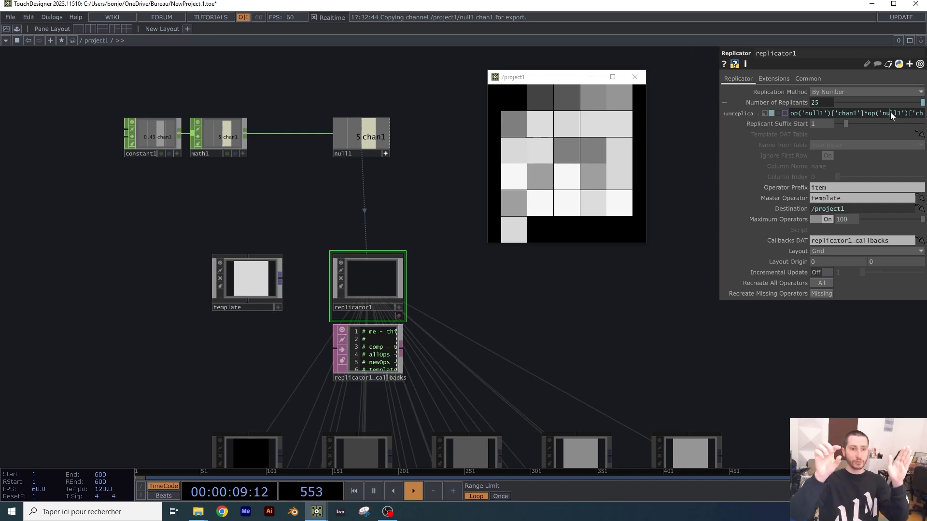
double_click(917, 114)
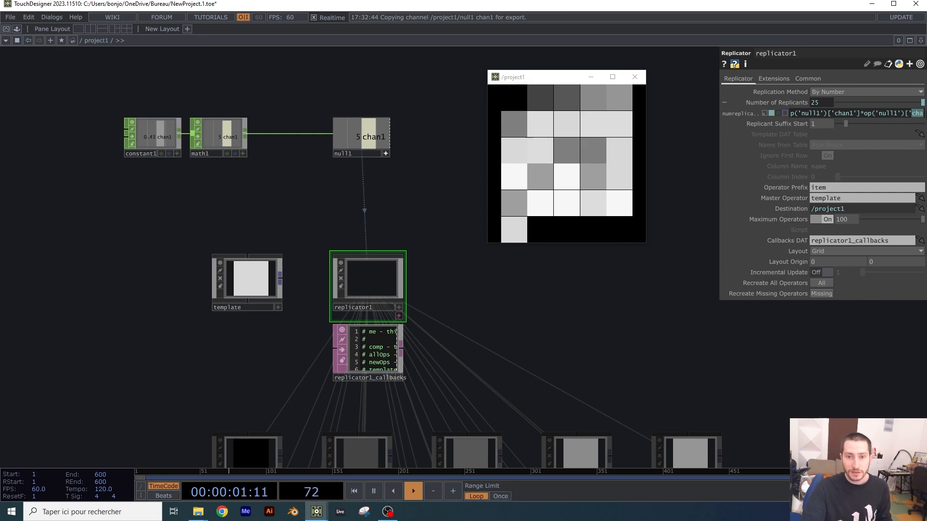
key(Right)
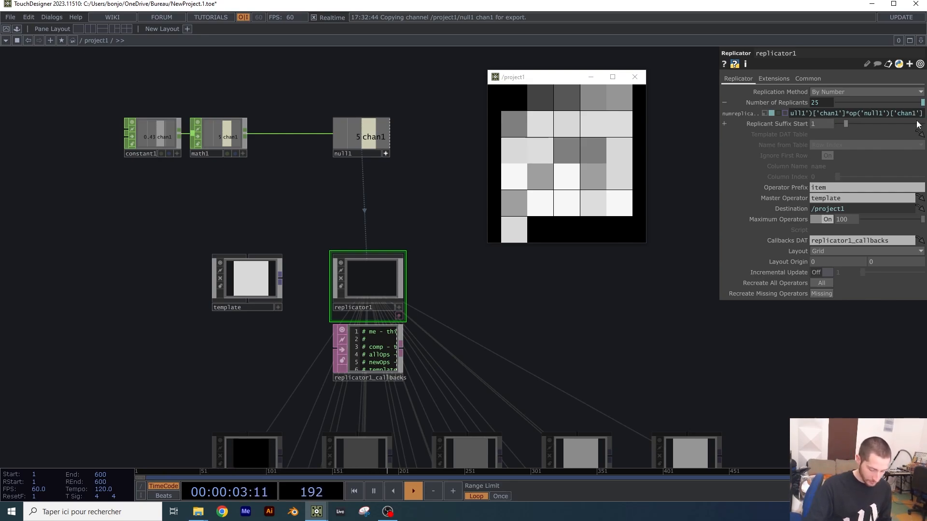
text(-1)
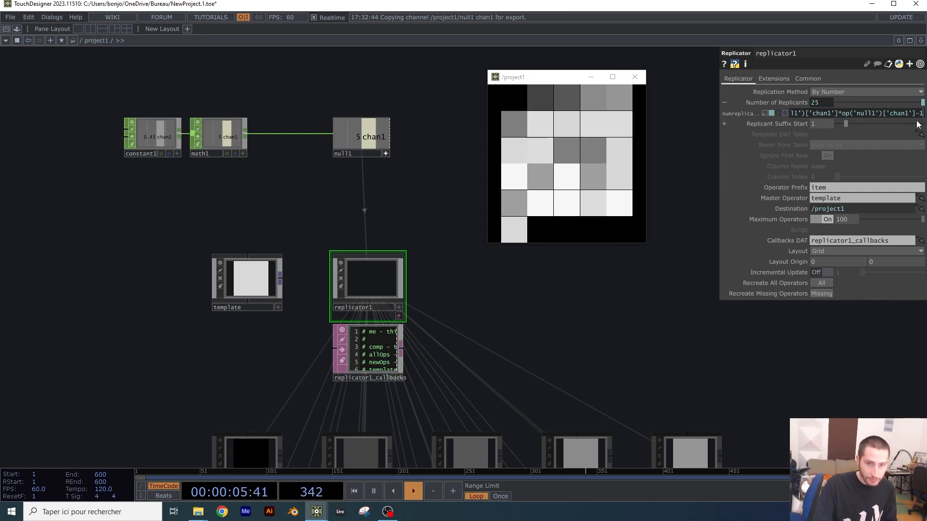
key(Return)
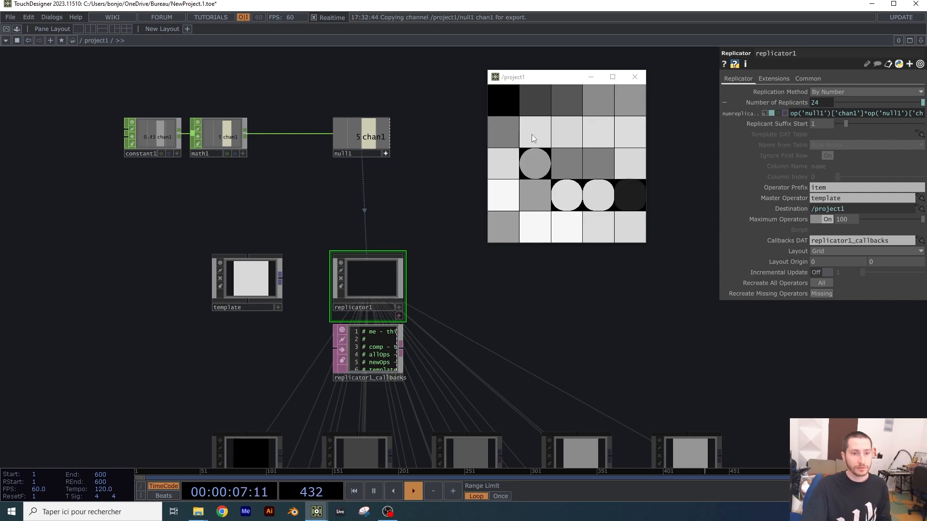
- Test the grid with constant1's chan1 at different values, such as 0.54, and leave it at 0.39
click(147, 136)
mouse_move(900, 107)
mouse_down()
mouse_move(890, 100)
mouse_move(917, 104)
mouse_move(906, 102)
mouse_up()
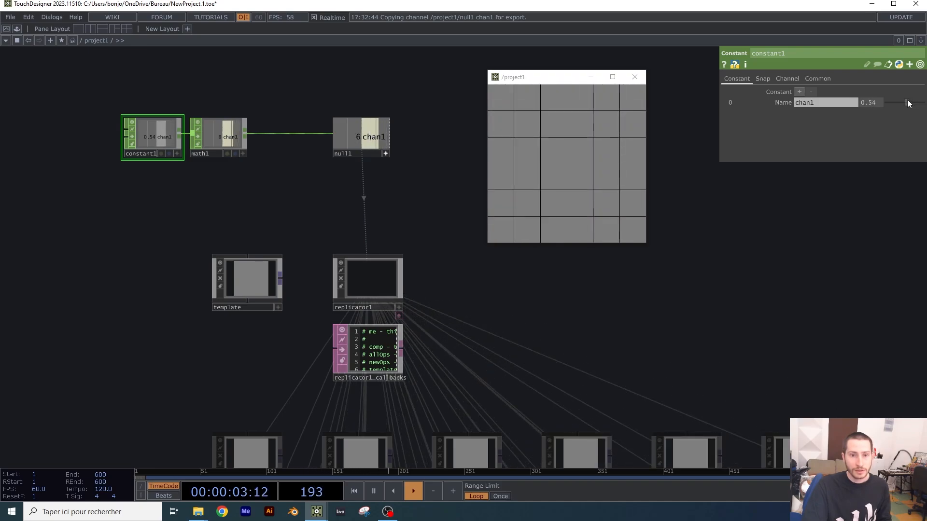
scroll(600, 281, down, 8)
mouse_move(908, 99)
mouse_down()
mouse_move(923, 97)
mouse_move(903, 97)
mouse_up()
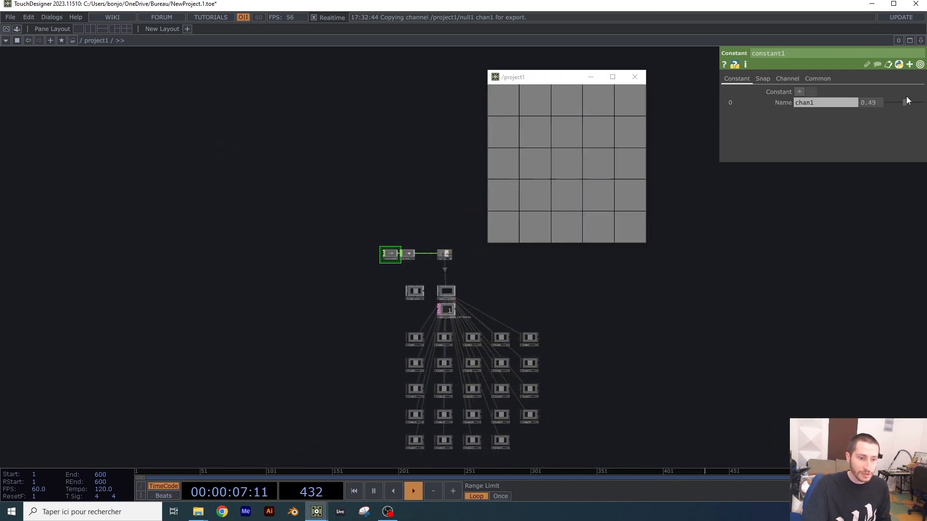
scroll(626, 271, up, 4)
scroll(452, 263, up, 2)
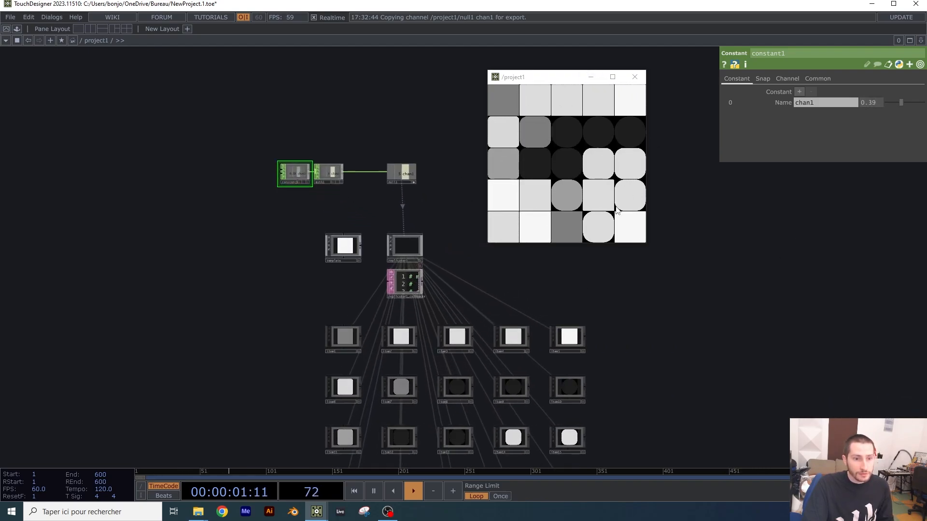
- Inspect the network inside the template container, including rectangle1's parameters, and return to the project1 level
scroll(412, 195, up, 5)
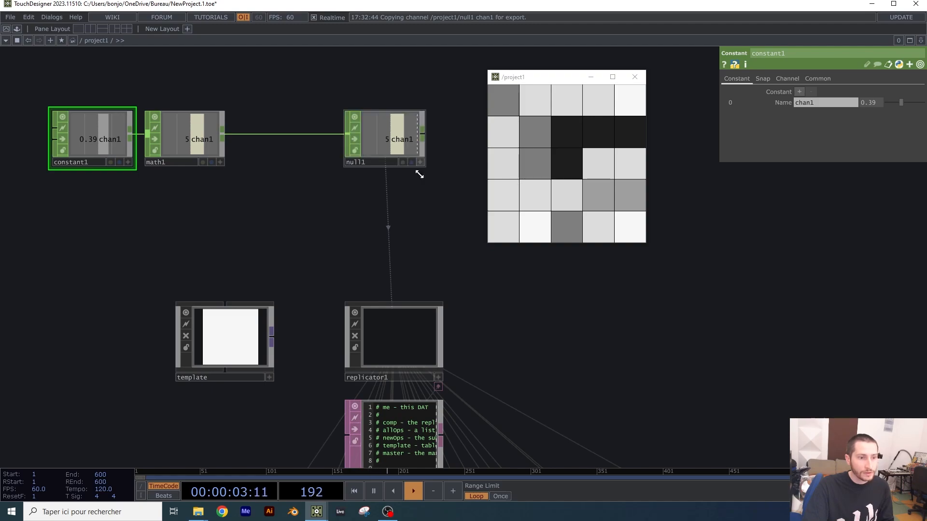
scroll(389, 212, down, 3)
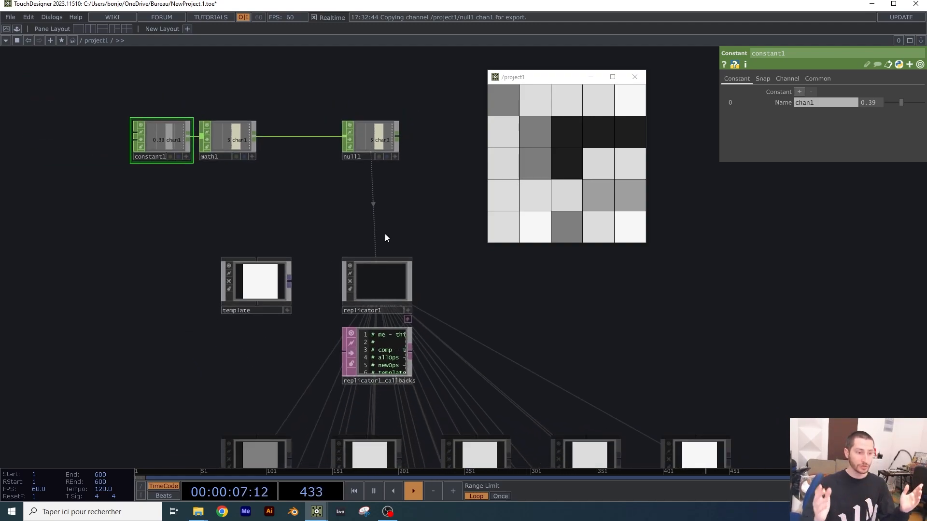
drag(393, 227, 378, 195)
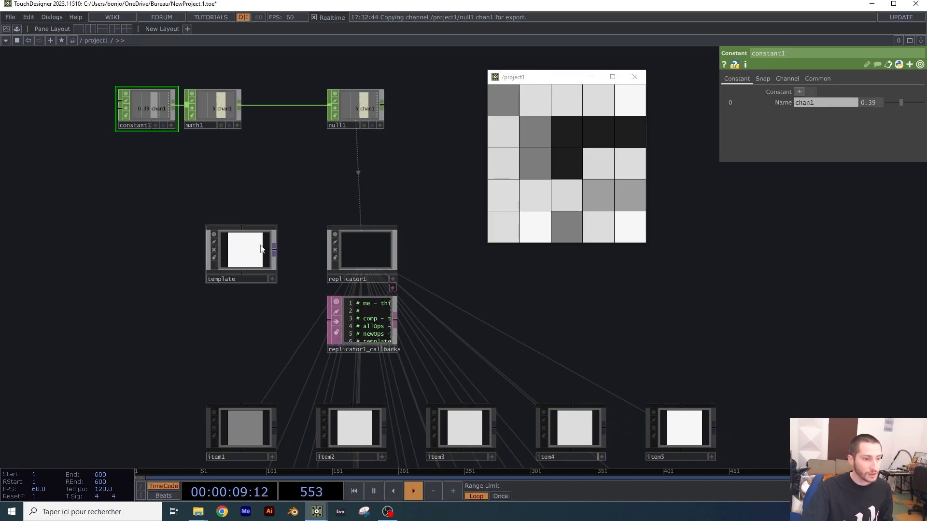
click(236, 257)
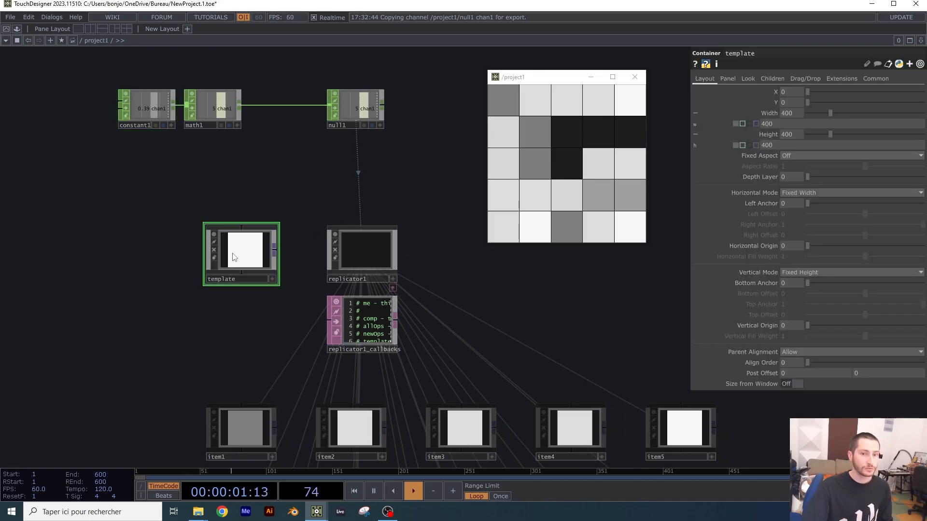
key(i)
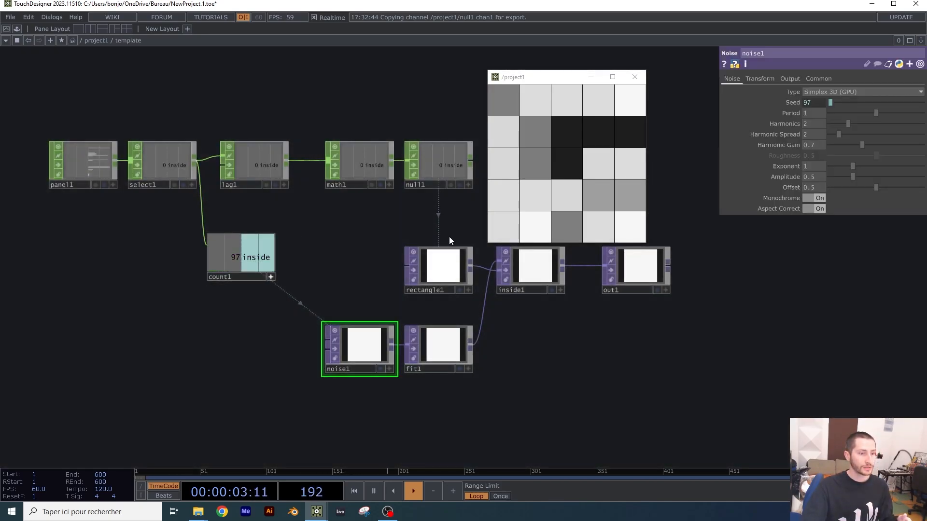
click(444, 266)
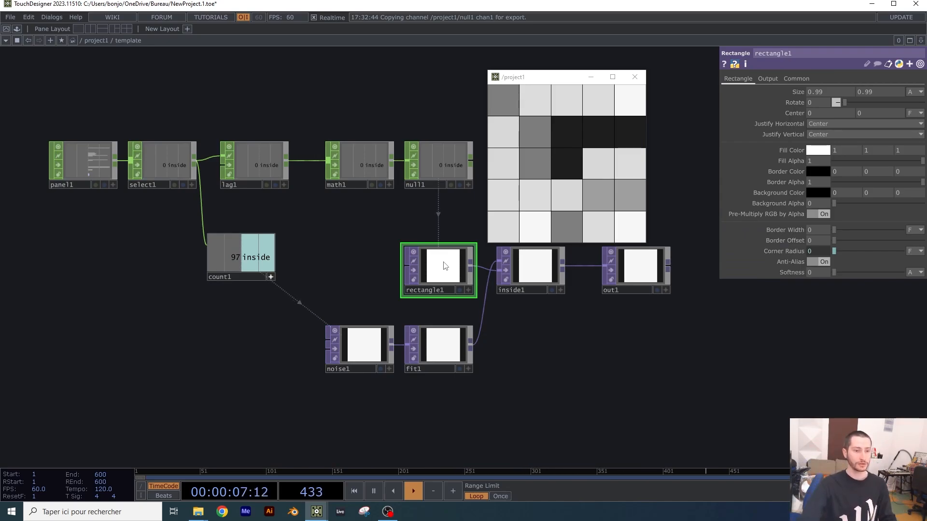
scroll(377, 268, down, 10)
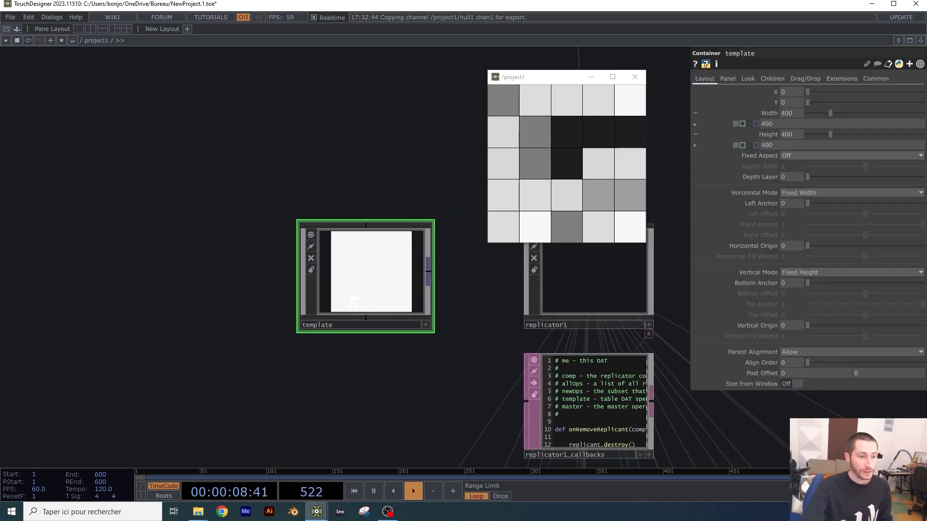
scroll(353, 300, down, 5)
drag(365, 383, 308, 334)
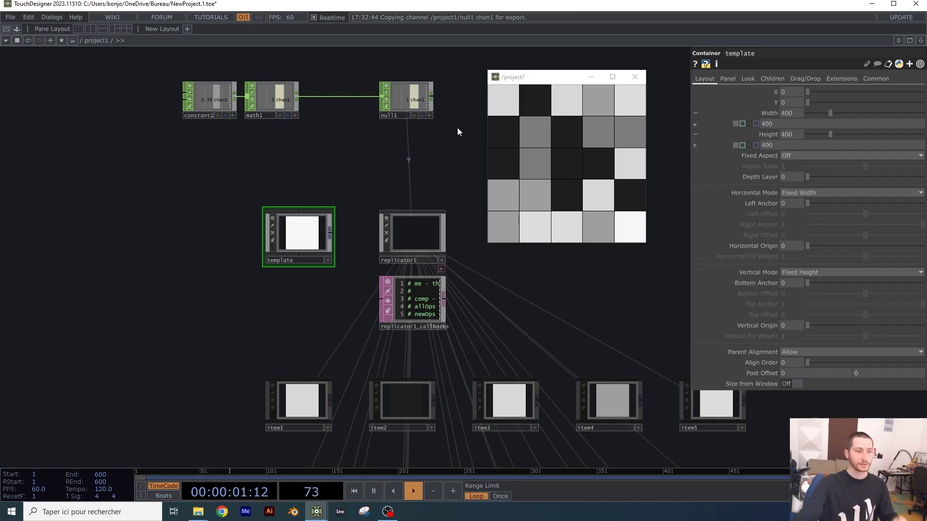
- Set the template container's Width expression to parent().par.w/ op('null1')['chan1']
click(411, 231)
click(313, 232)
scroll(301, 220, up, 1)
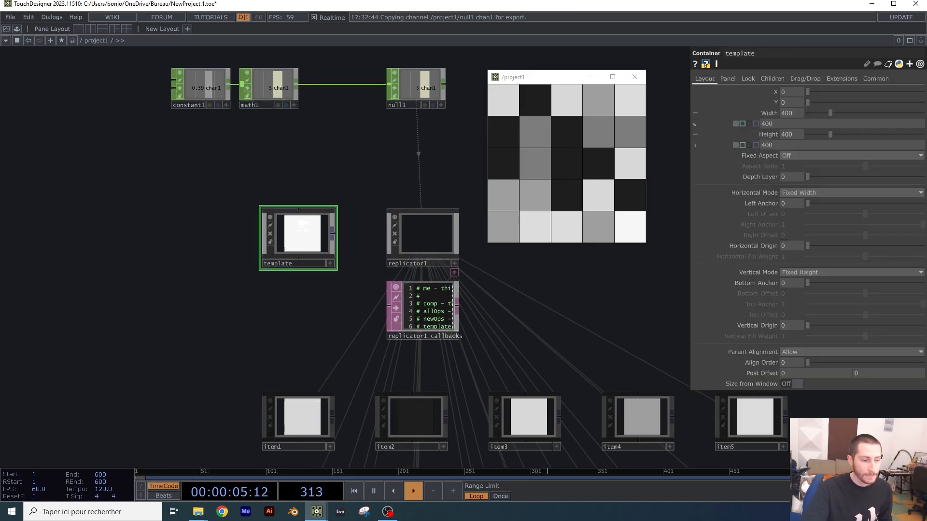
scroll(306, 205, up, 5)
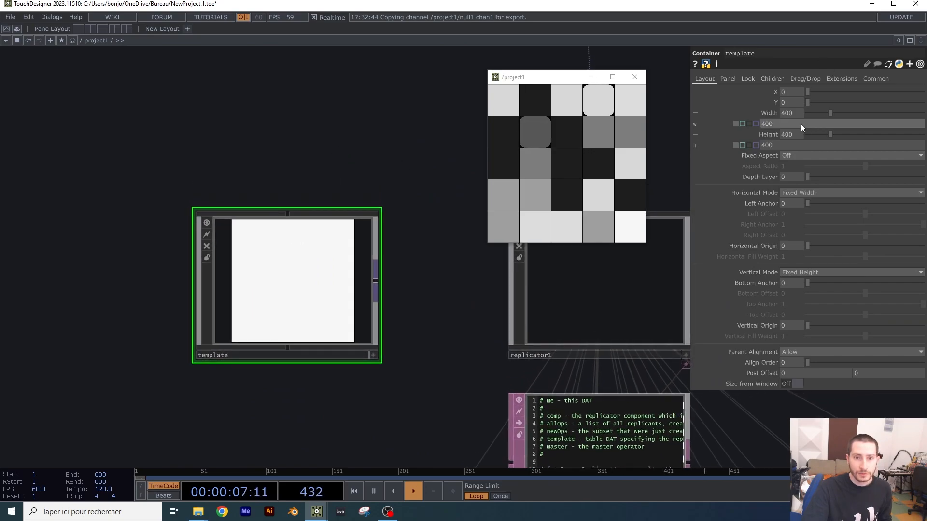
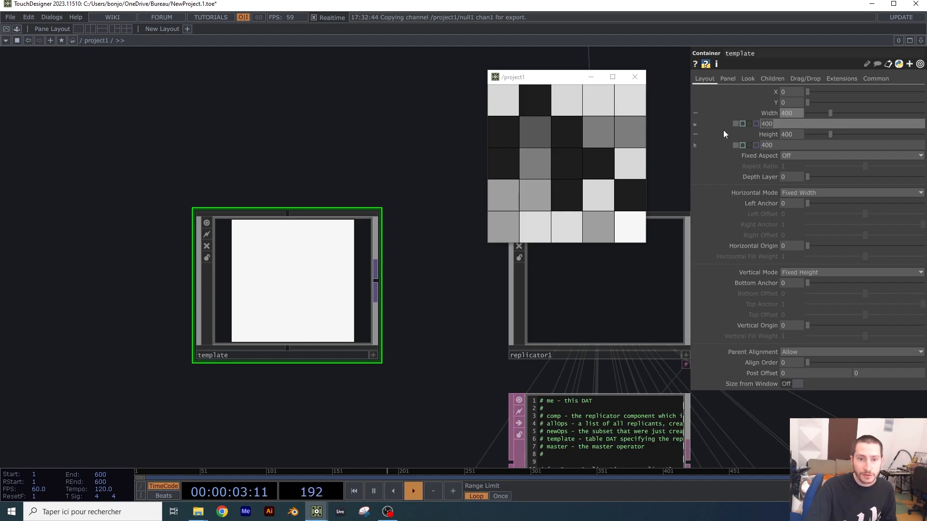
text(parent)
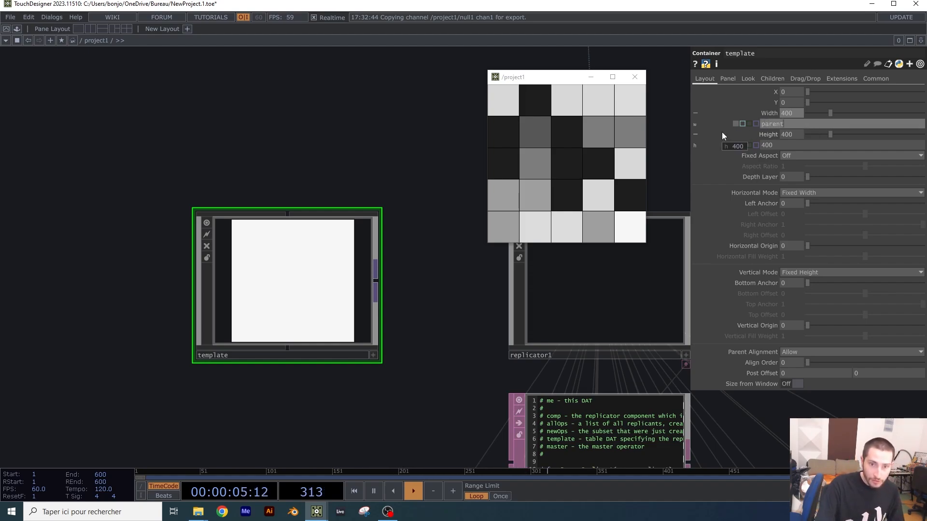
text(().)
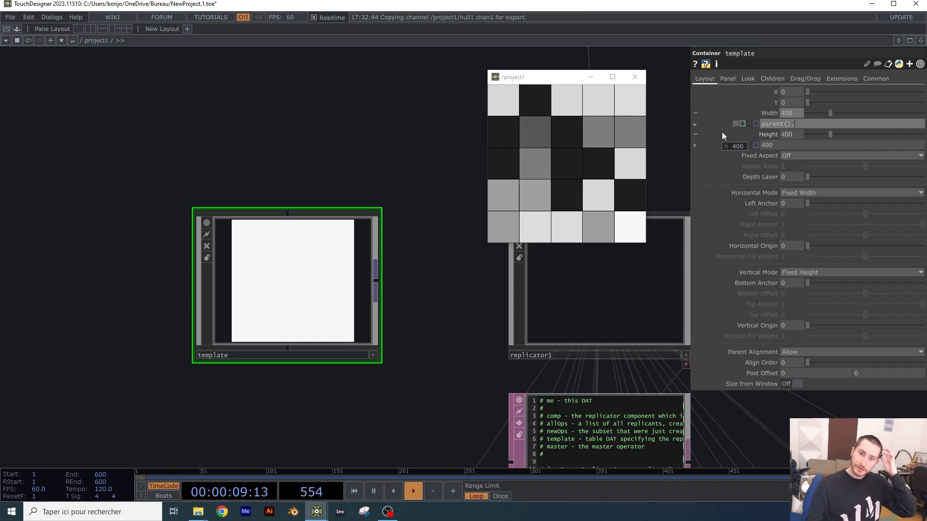
text(par.w/)
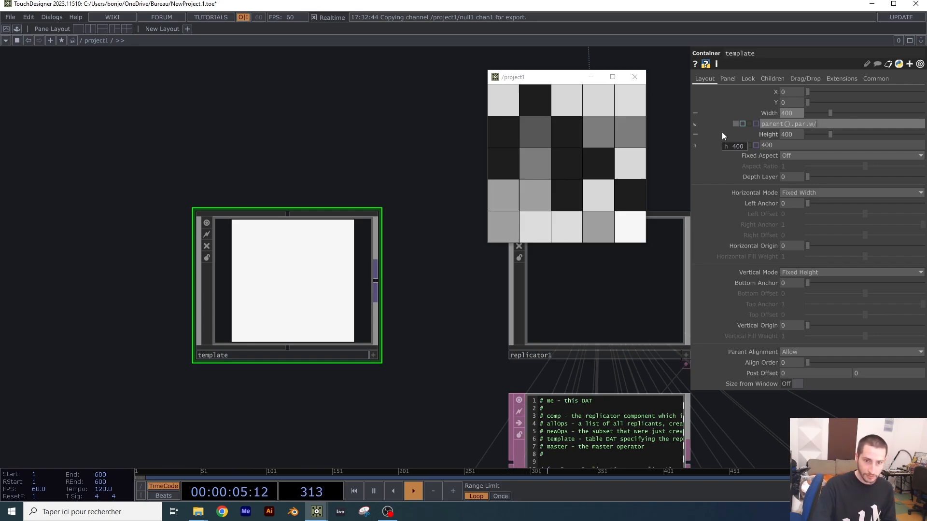
scroll(300, 424, down, 5)
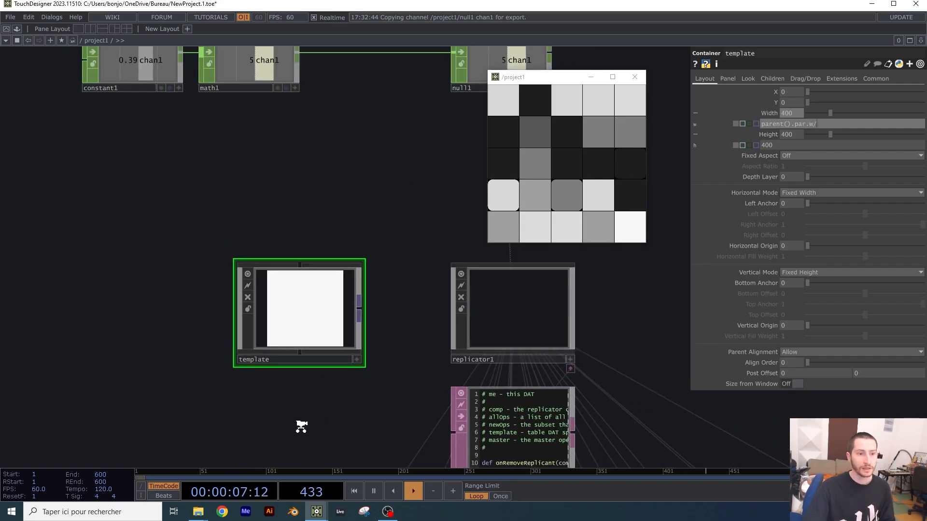
scroll(418, 239, up, 6)
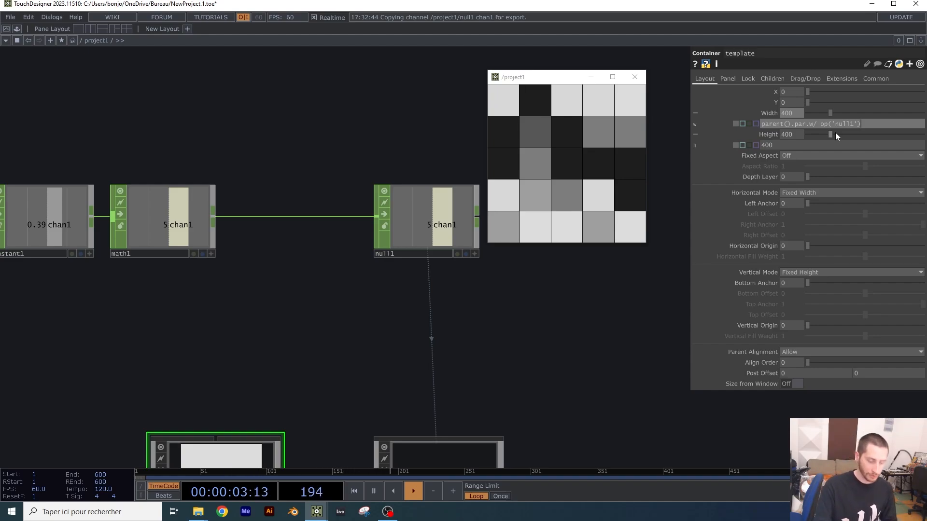
text([])
text(')
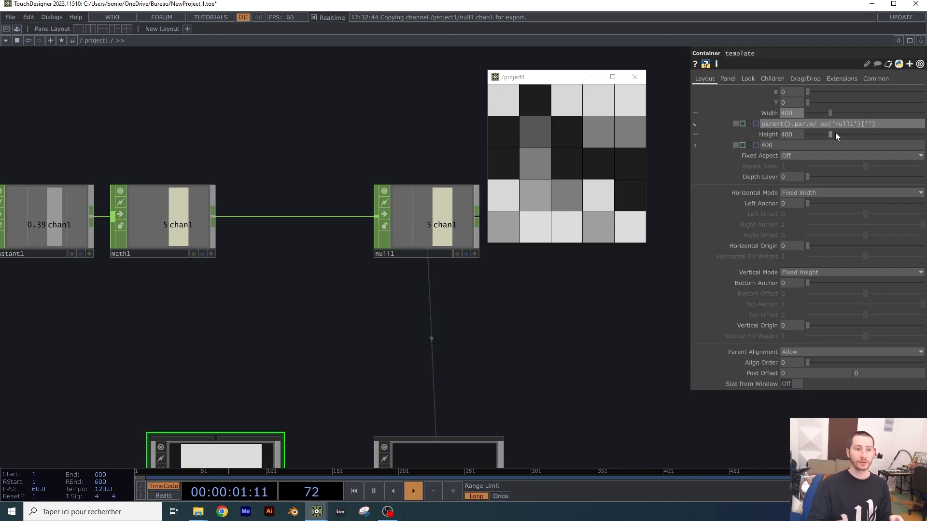
text(chan1)
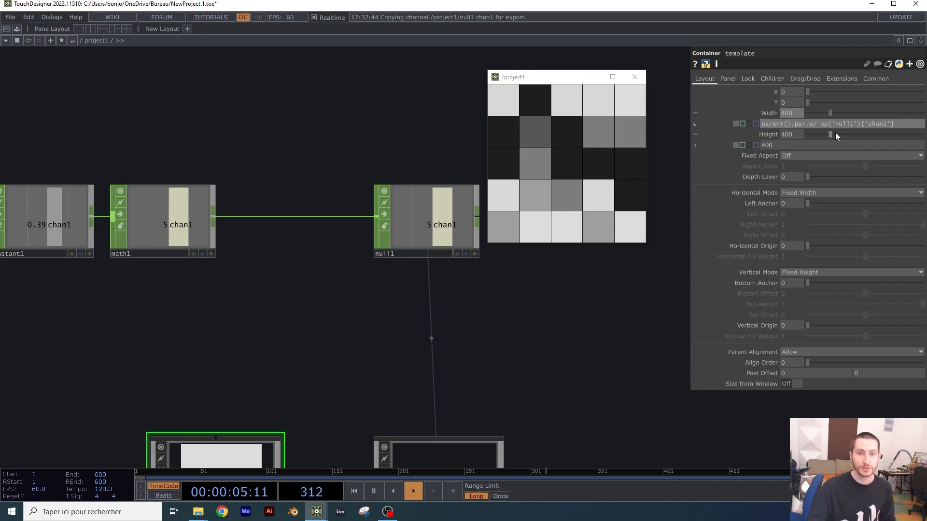
key(Return)
- Reuse the Width expression for the template's Height, changed to parent().par.h/ op('null1')['chan1']
drag(463, 333, 404, 277)
drag(314, 249, 316, 190)
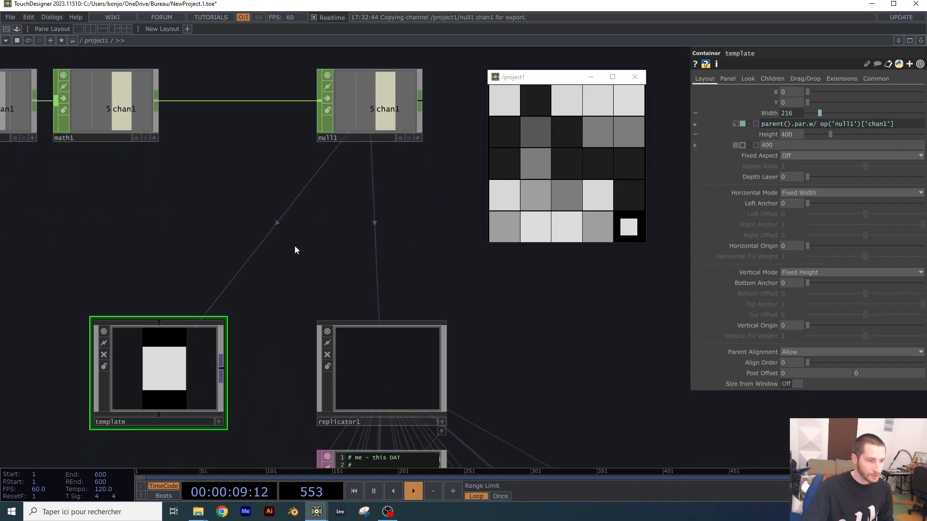
drag(290, 256, 313, 291)
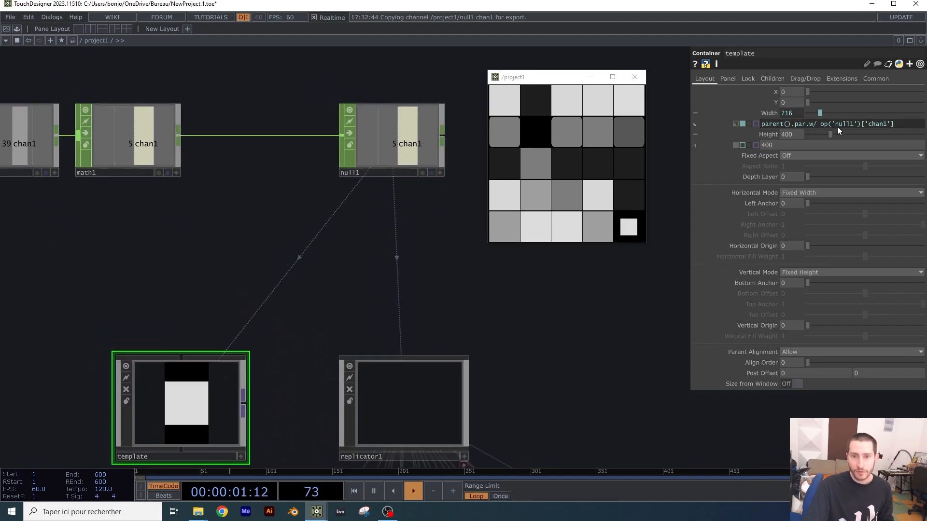
drag(896, 124, 699, 126)
key(ctrl+c)
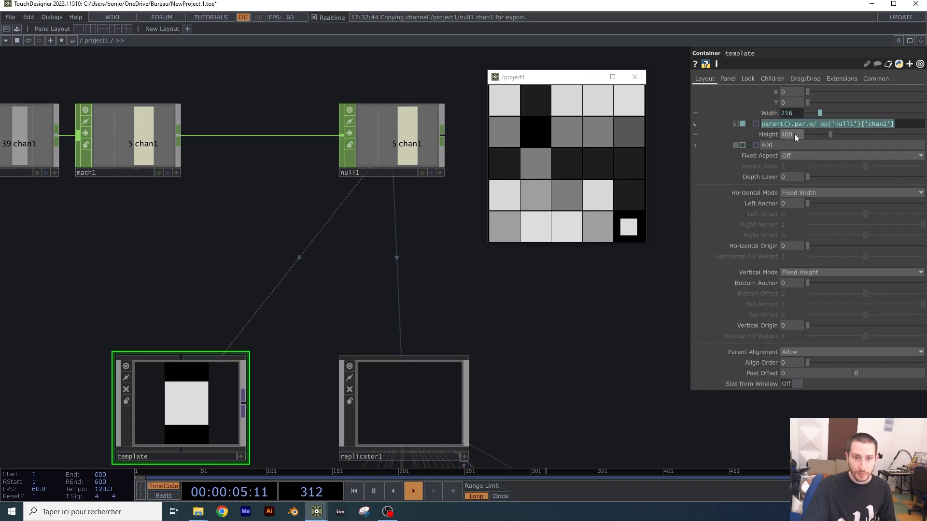
drag(794, 134, 763, 134)
key(ctrl+v)
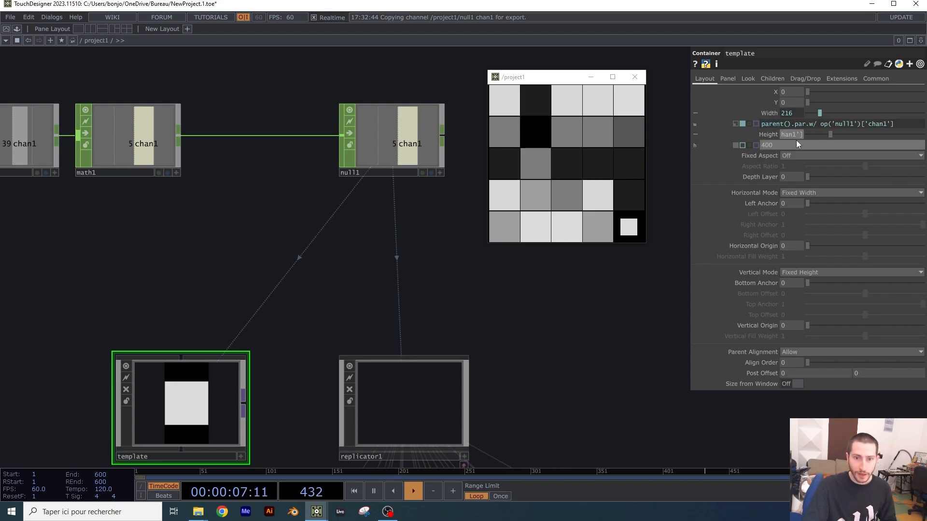
key(Return)
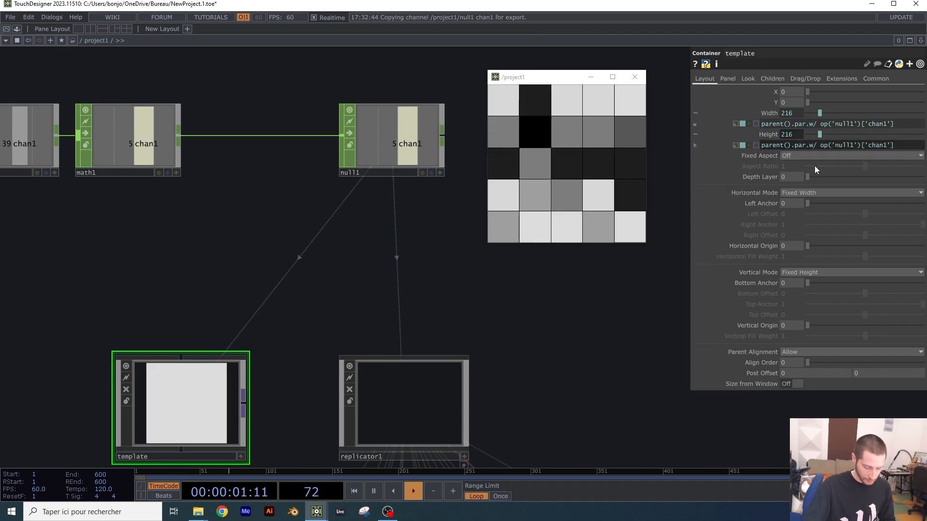
key(BackSpace)
text(h)
click(563, 312)
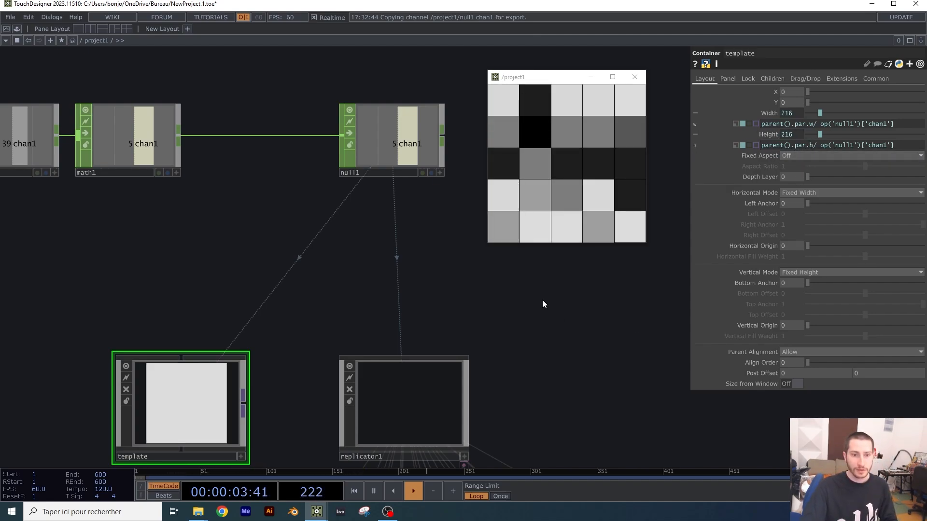
- Recreate all of replicator1's operators from the updated template container
click(431, 388)
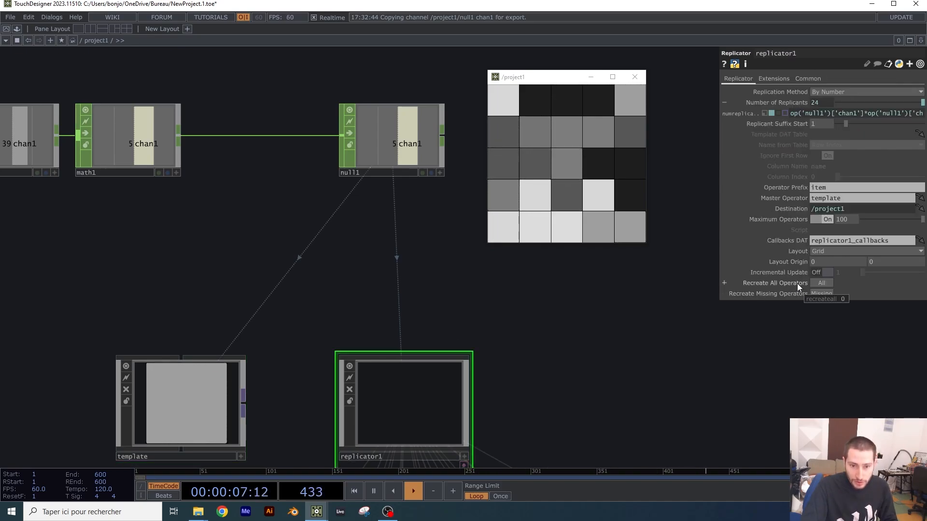
click(820, 283)
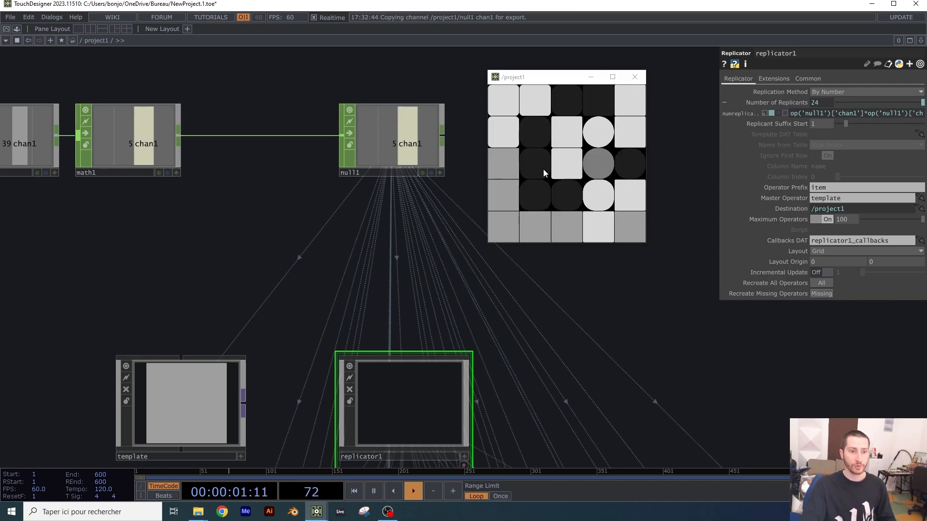
drag(370, 196, 337, 46)
scroll(367, 227, down, 3)
drag(462, 226, 403, 138)
drag(284, 282, 263, 202)
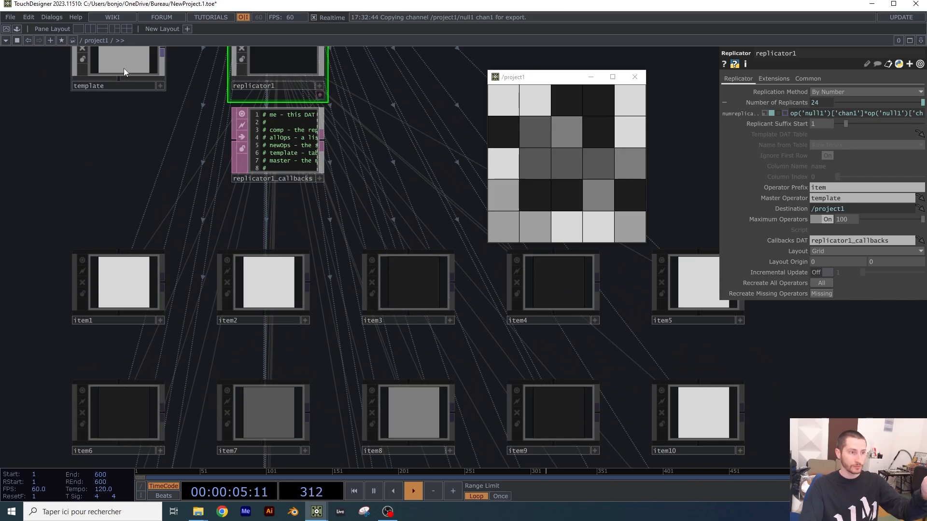
- Inspect the template's size parameters, the replicated items and the network inside item9, and return to the project1 level
click(124, 68)
scroll(268, 288, up, 5)
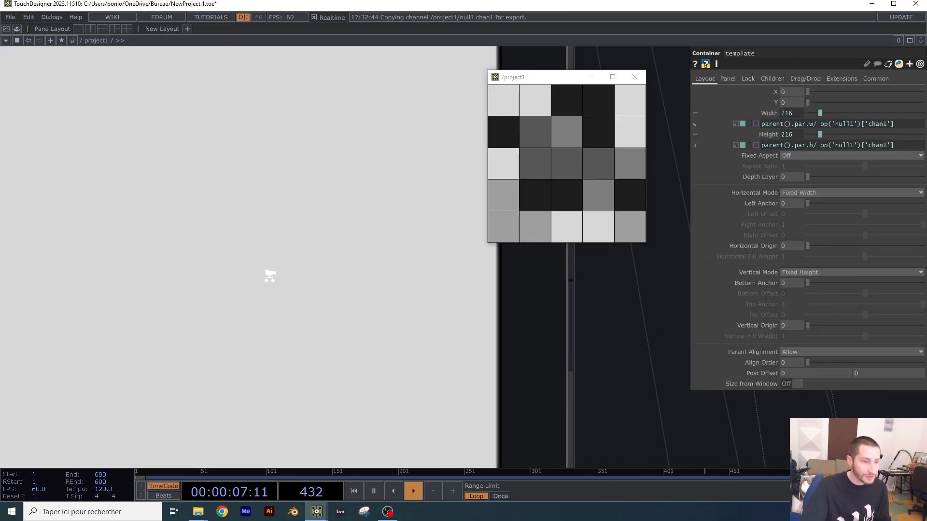
scroll(340, 286, down, 4)
scroll(336, 294, down, 6)
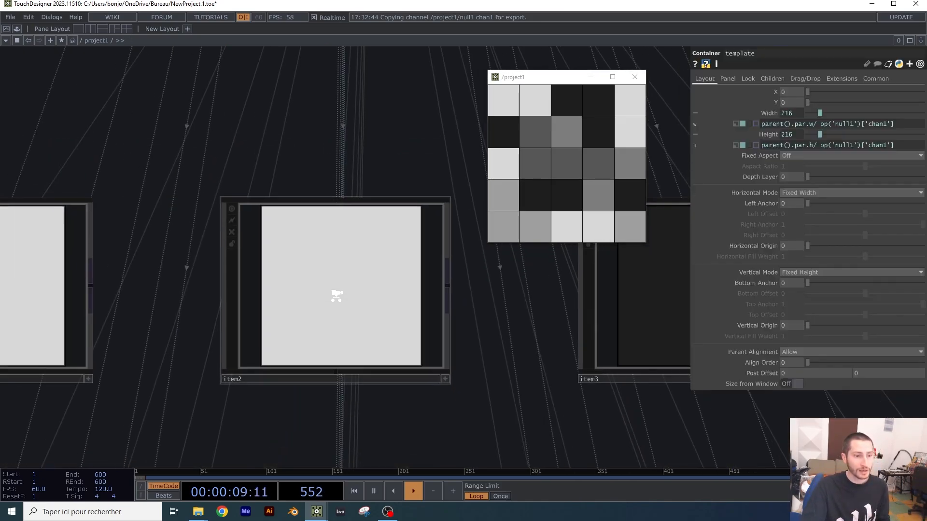
scroll(439, 317, up, 5)
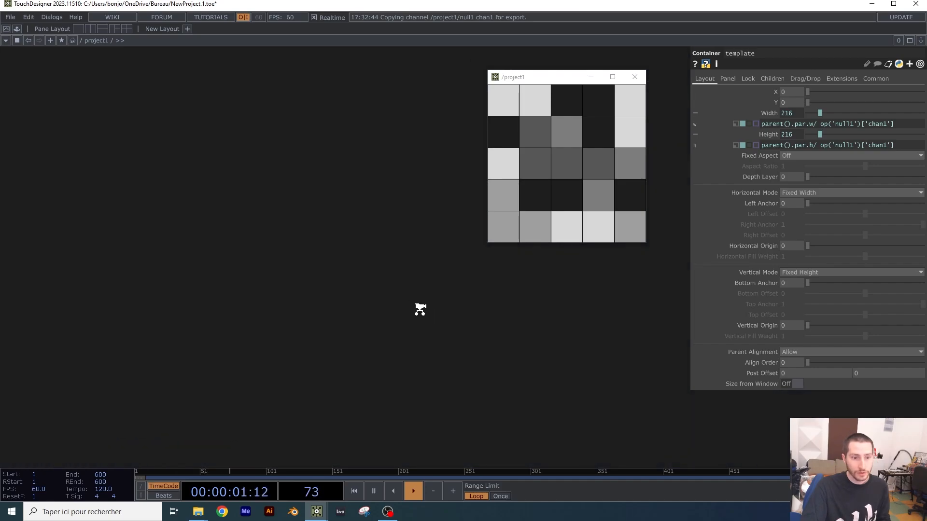
scroll(368, 325, down, 3)
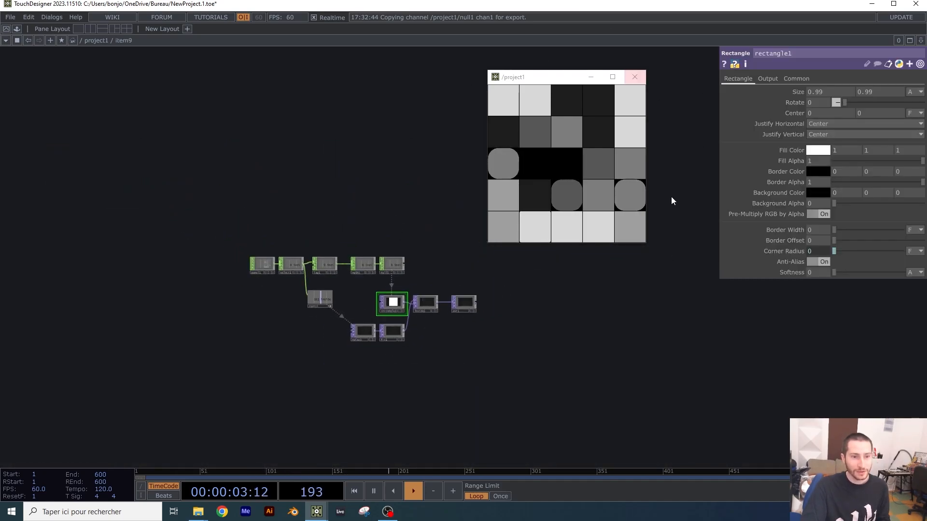
scroll(393, 302, up, 3)
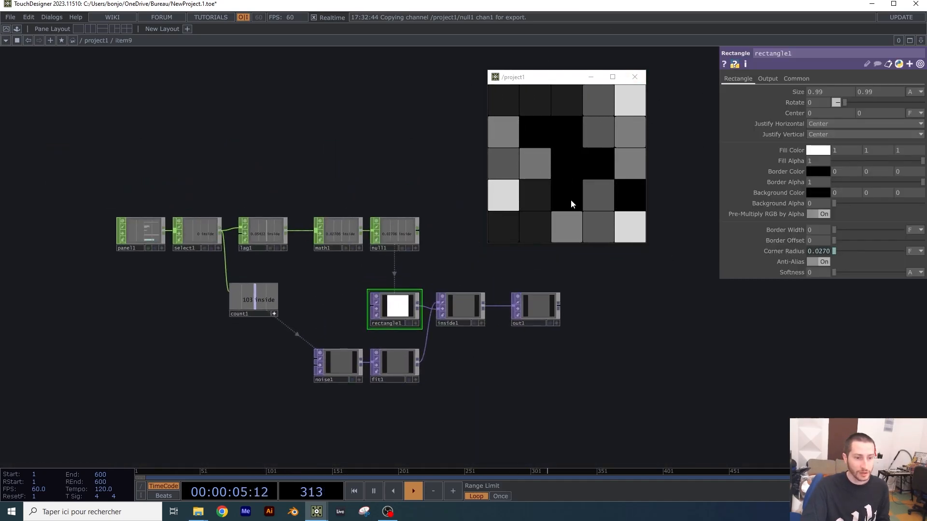
scroll(352, 188, down, 3)
scroll(351, 193, down, 6)
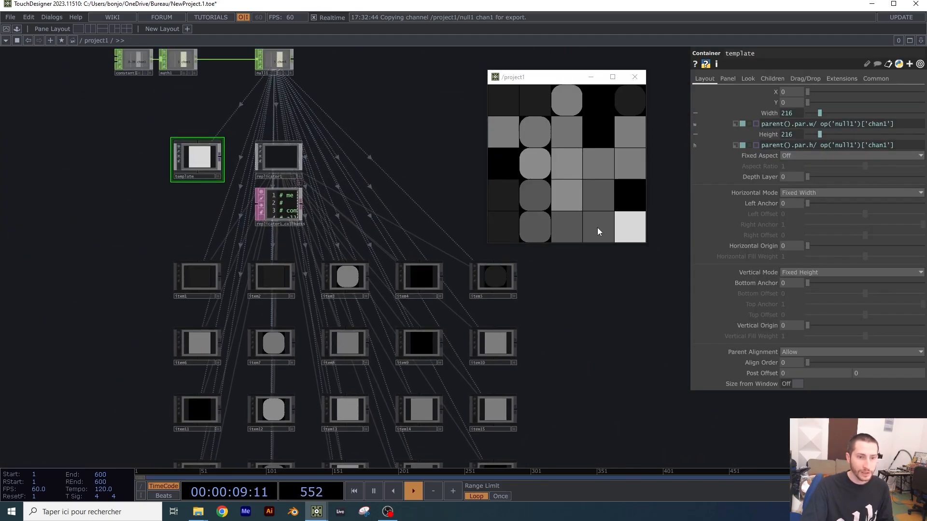
- Raise constant1's chan1 to 0.91 to enlarge the grid
drag(381, 179, 411, 190)
scroll(215, 234, up, 5)
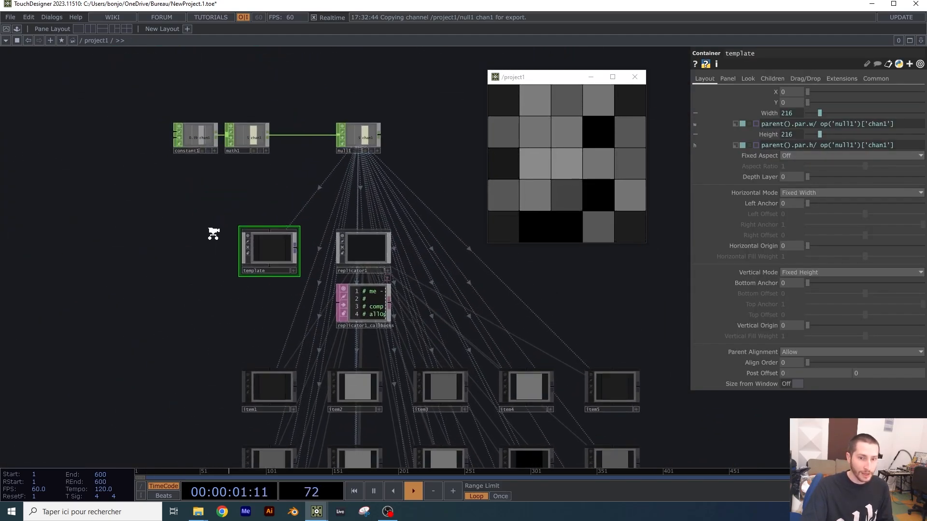
scroll(216, 234, down, 2)
drag(246, 193, 250, 209)
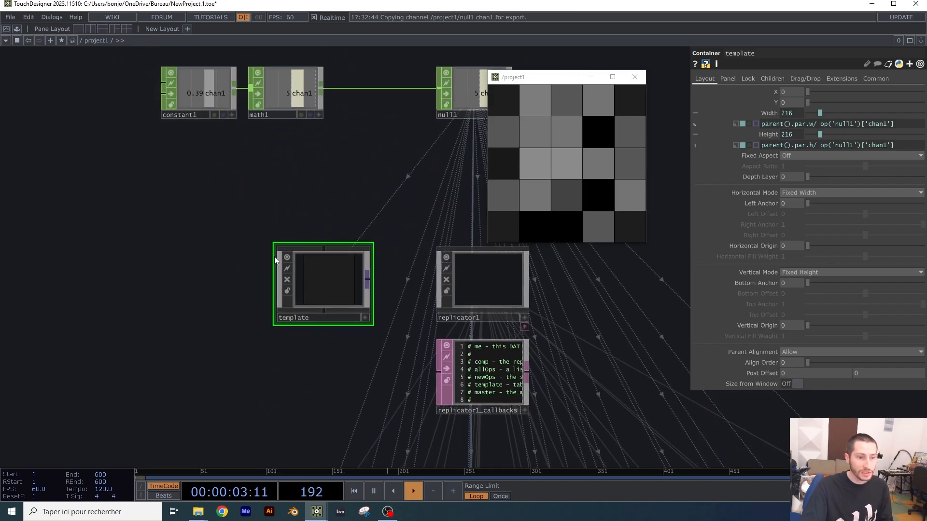
click(230, 112)
drag(888, 102, 923, 107)
- Move the /project1 viewer clear of the network and examine panel1 and its inside channel in the template container while testing the mouse-over
click(332, 279)
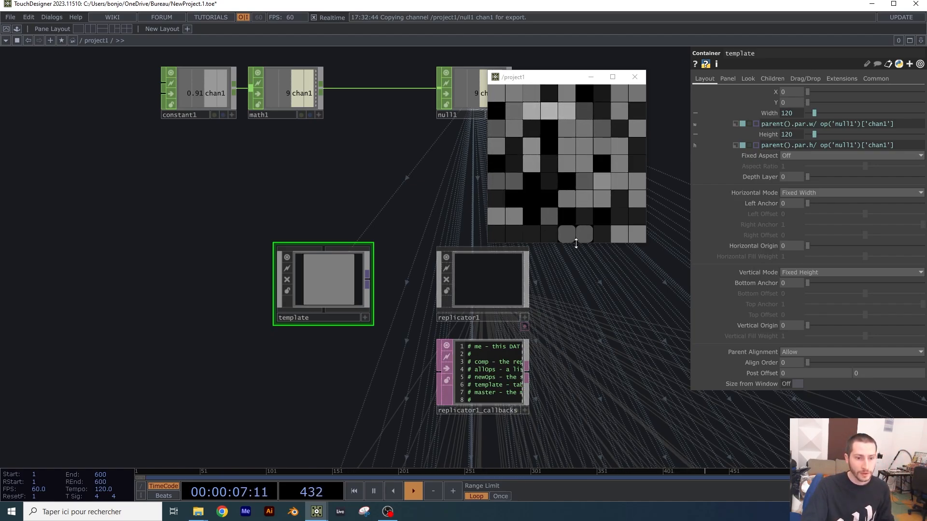
drag(568, 82, 108, 89)
key(i)
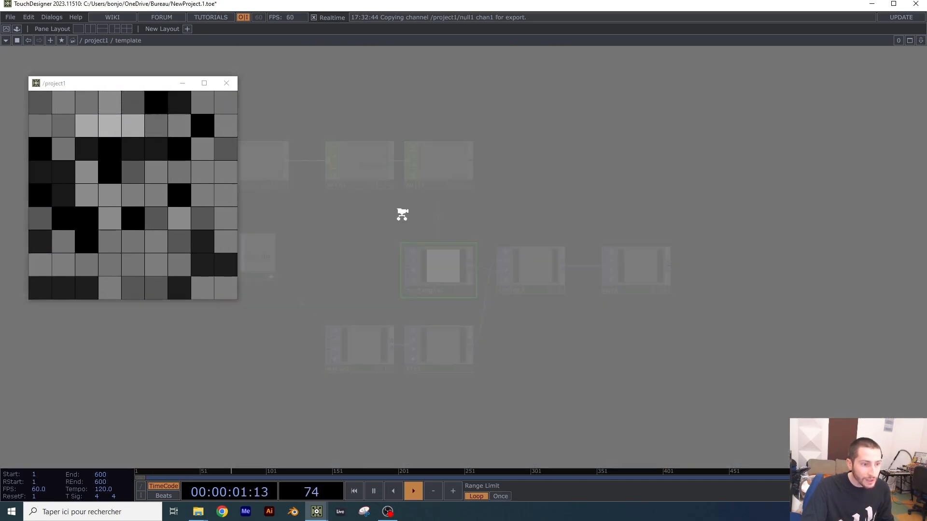
drag(347, 242, 542, 236)
drag(404, 217, 512, 220)
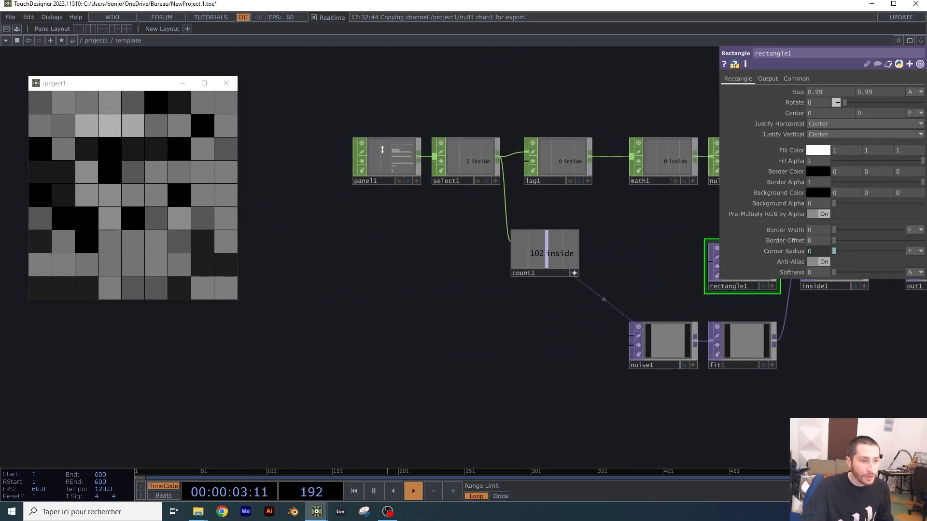
scroll(383, 148, up, 5)
click(365, 250)
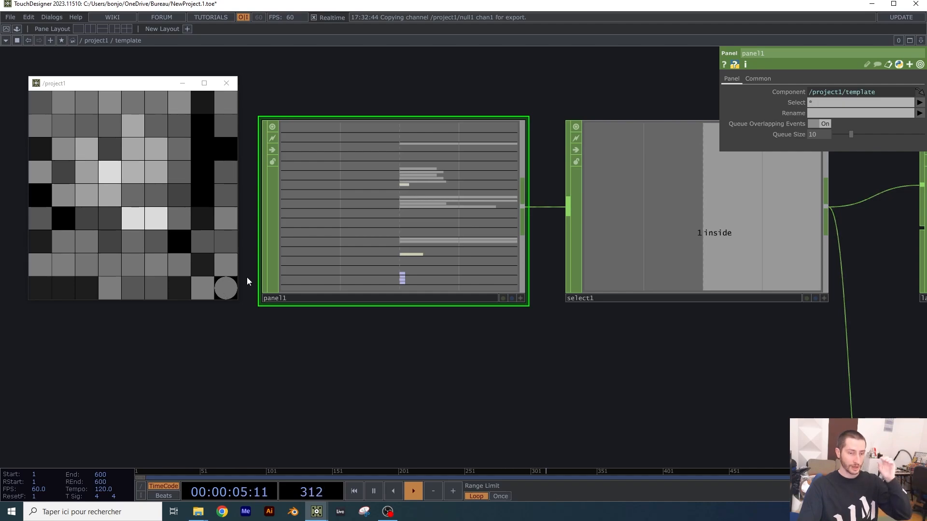
scroll(399, 206, down, 5)
scroll(352, 252, up, 5)
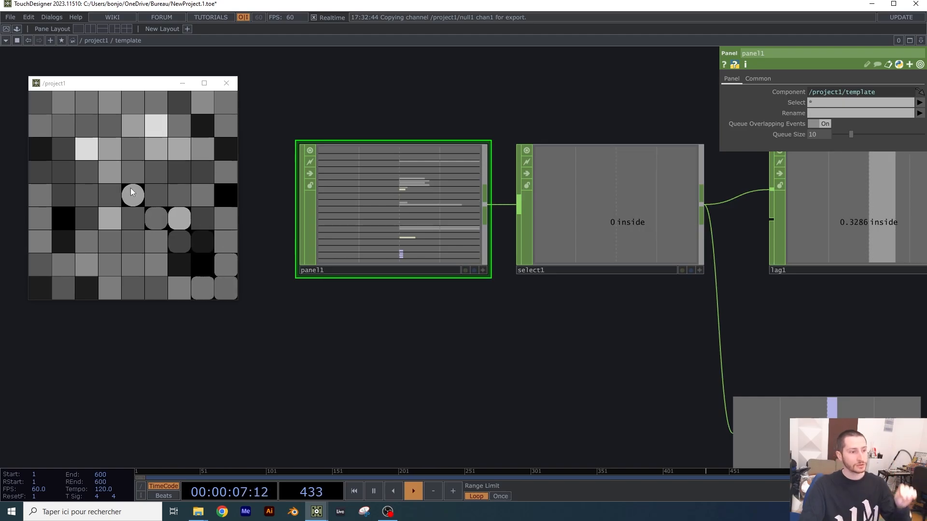
- Examine the full grid of replicated items at the project1 level and reopen the template container's network
scroll(402, 314, down, 15)
drag(640, 356, 451, 103)
scroll(451, 104, down, 5)
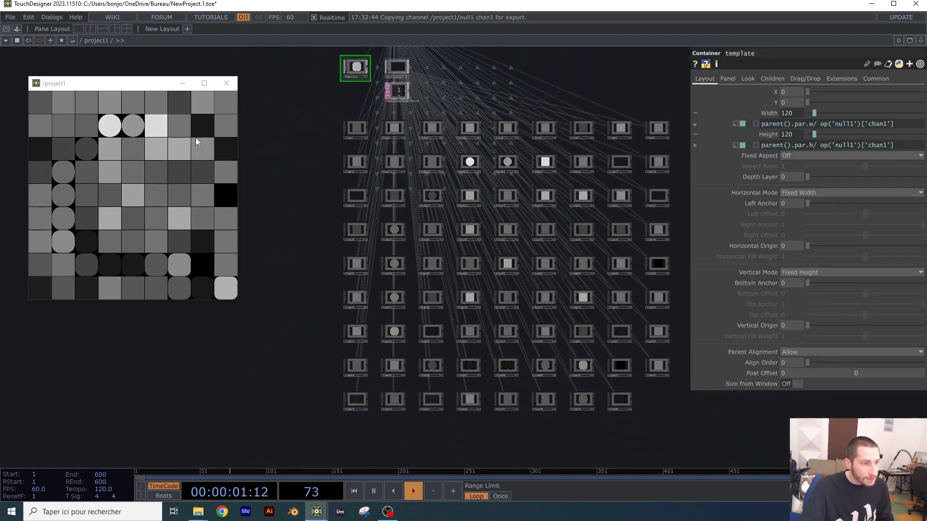
drag(336, 124, 372, 169)
scroll(453, 155, up, 10)
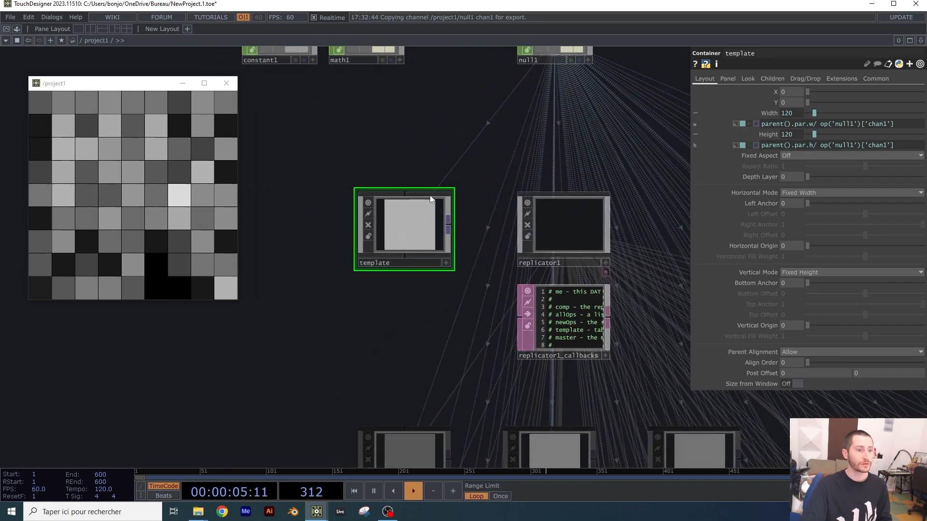
scroll(408, 248, up, 8)
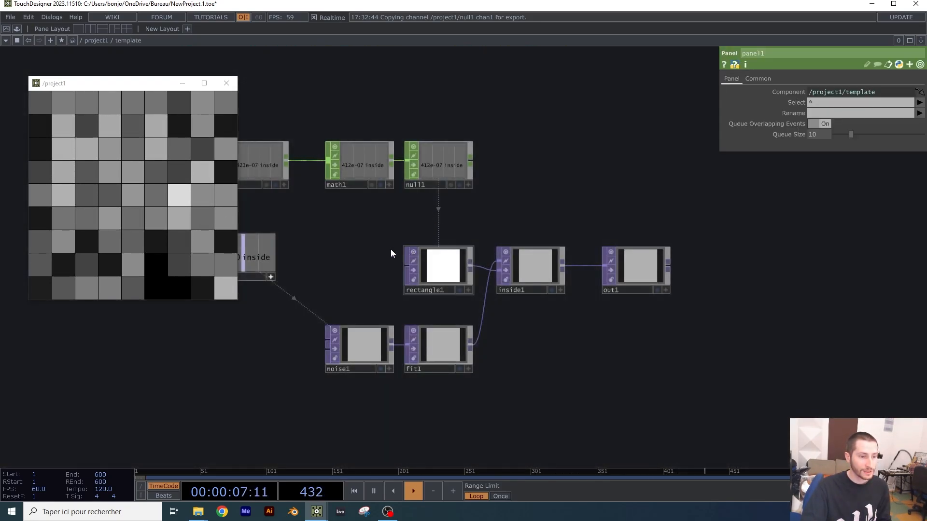
- Turn off Monochrome on noise1 in the template container and return to the project1 level
drag(390, 297, 474, 245)
click(465, 283)
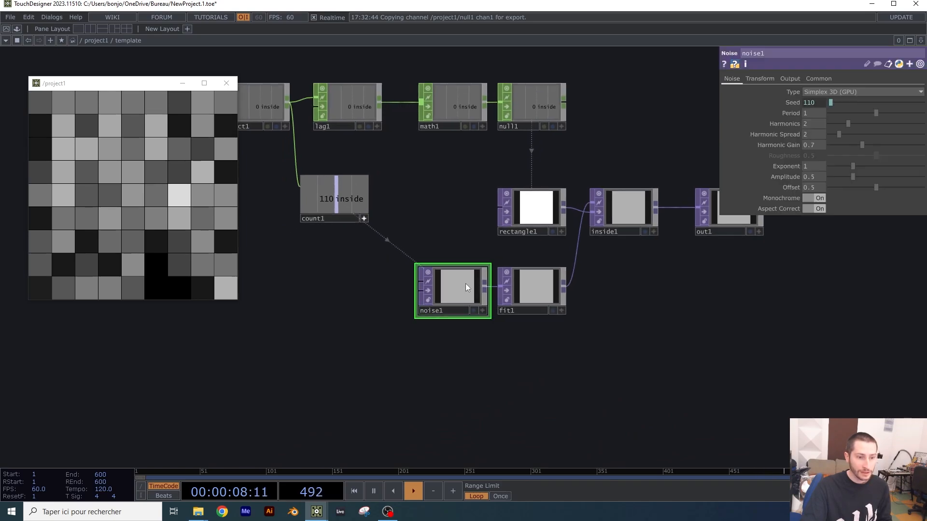
click(813, 197)
scroll(425, 244, down, 10)
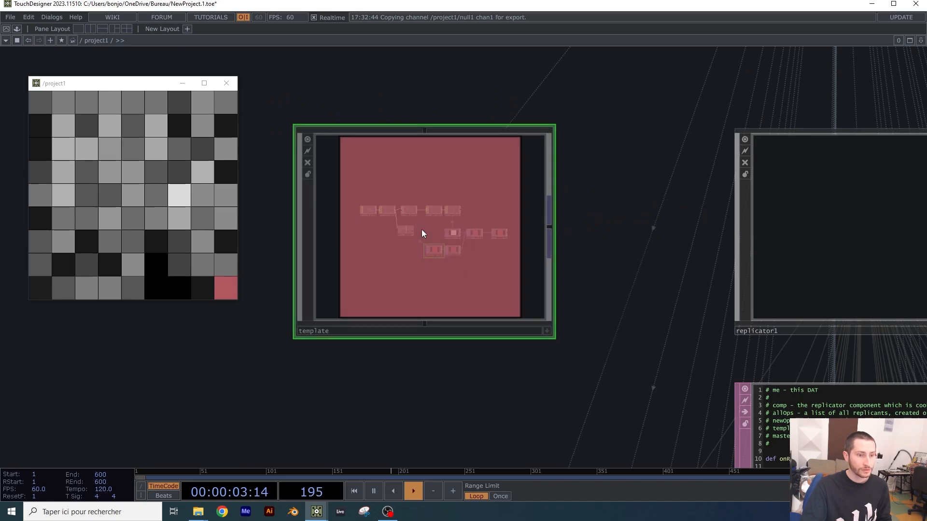
- Recreate all of replicator1's operators from the updated template
scroll(422, 230, down, 6)
click(467, 243)
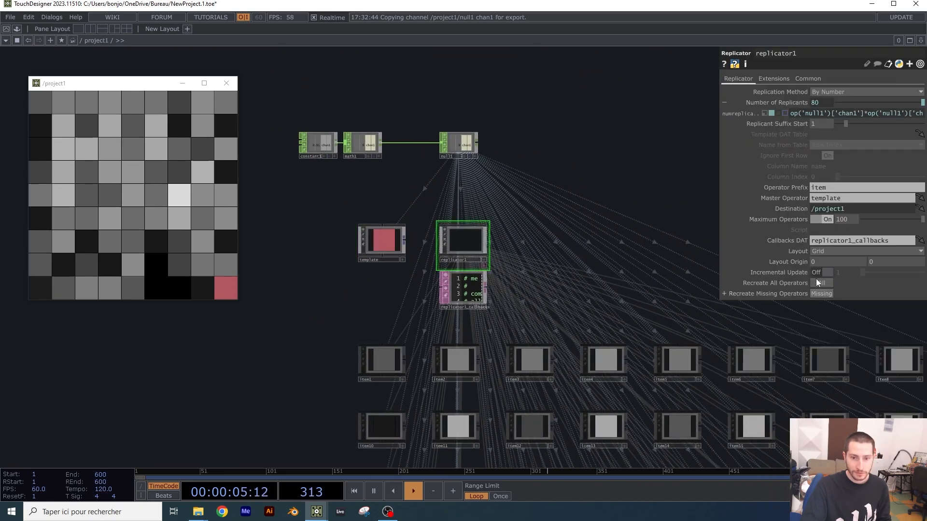
click(822, 282)
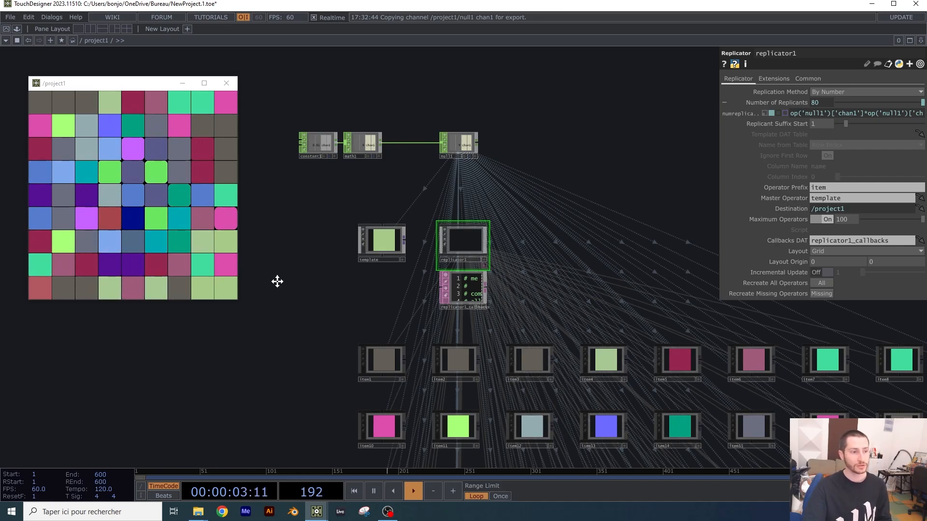
- Recreate all replicants once more, test the mouse-over in the /project1 viewer and examine the coloured item grid in the network
drag(276, 281, 306, 208)
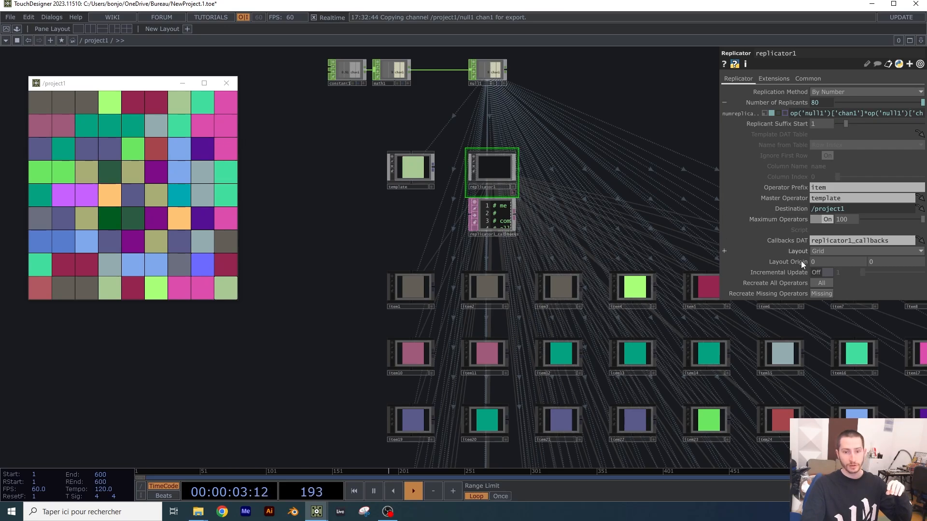
click(825, 283)
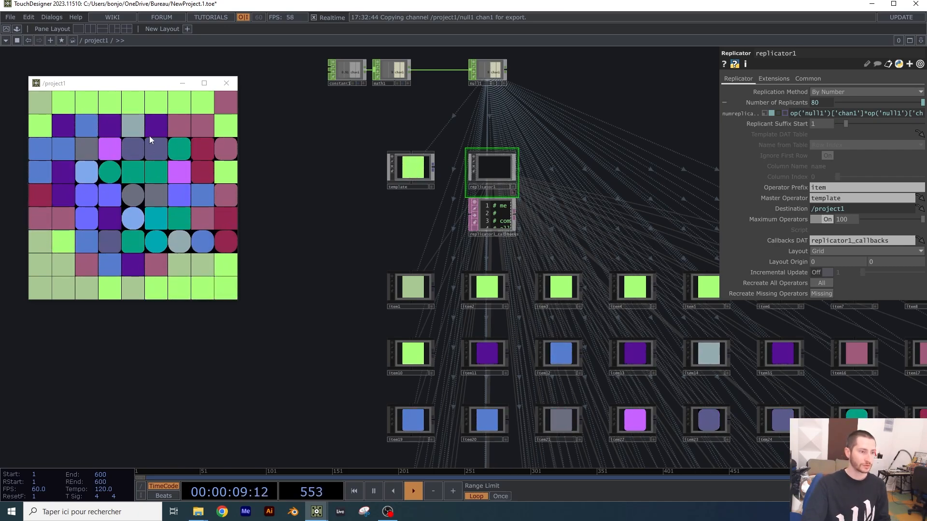
scroll(286, 199, down, 5)
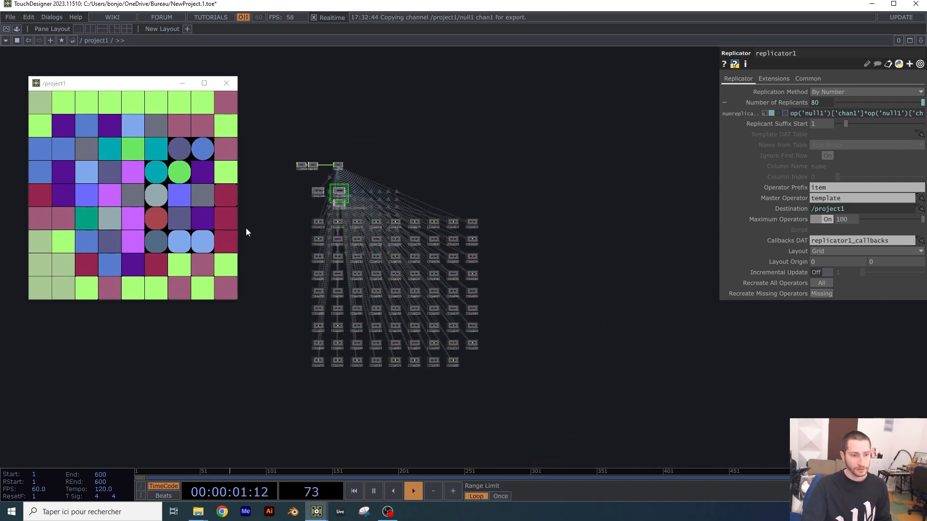
scroll(419, 159, up, 2)
scroll(420, 158, up, 3)
drag(420, 211, 536, 165)
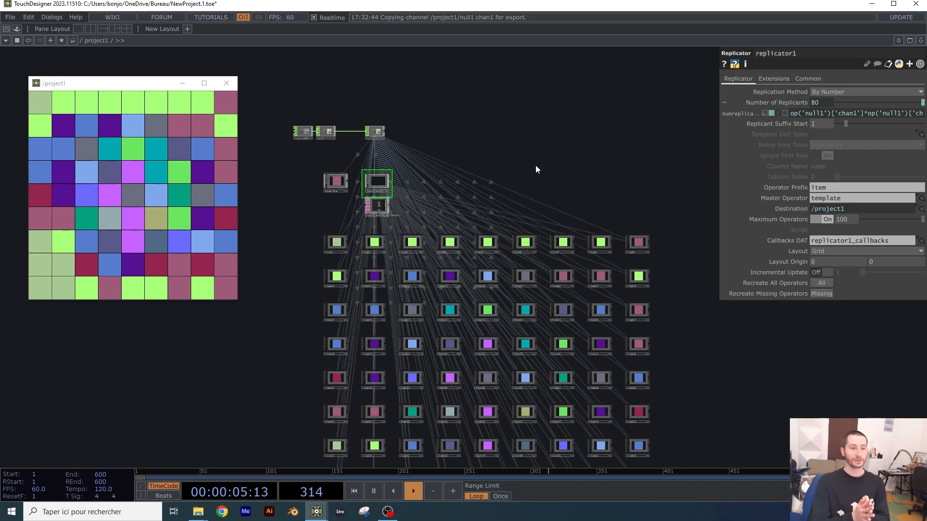